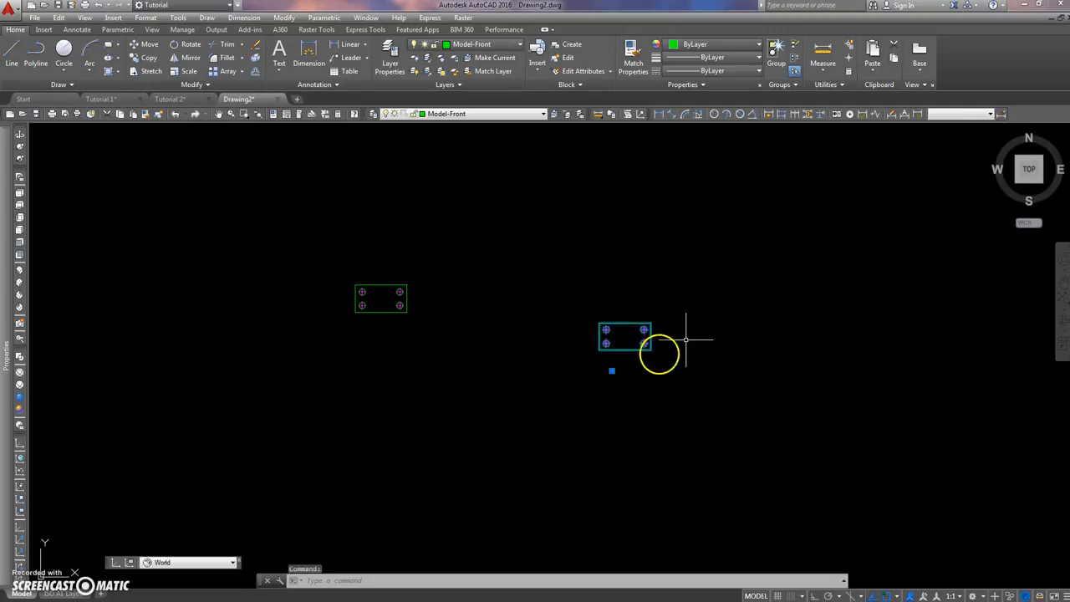
# - Open the selected FOOTPLATE block for in-place editing with all nested objects automatically selected
pyautogui.moveTo(590, 281); pyautogui.dragTo(486, 265, button='middle')
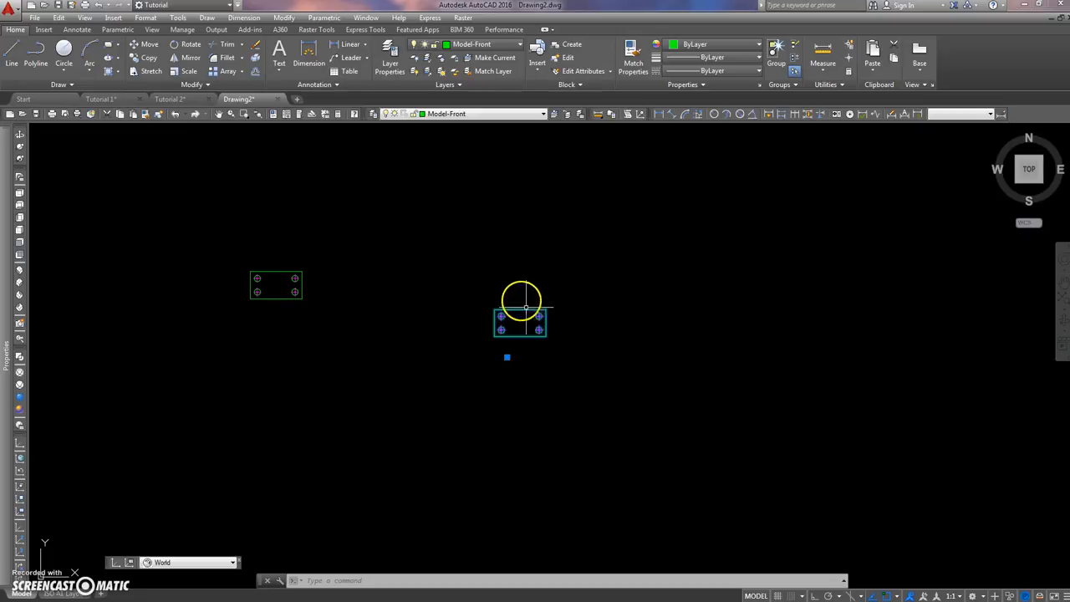
pyautogui.rightClick(523, 310)
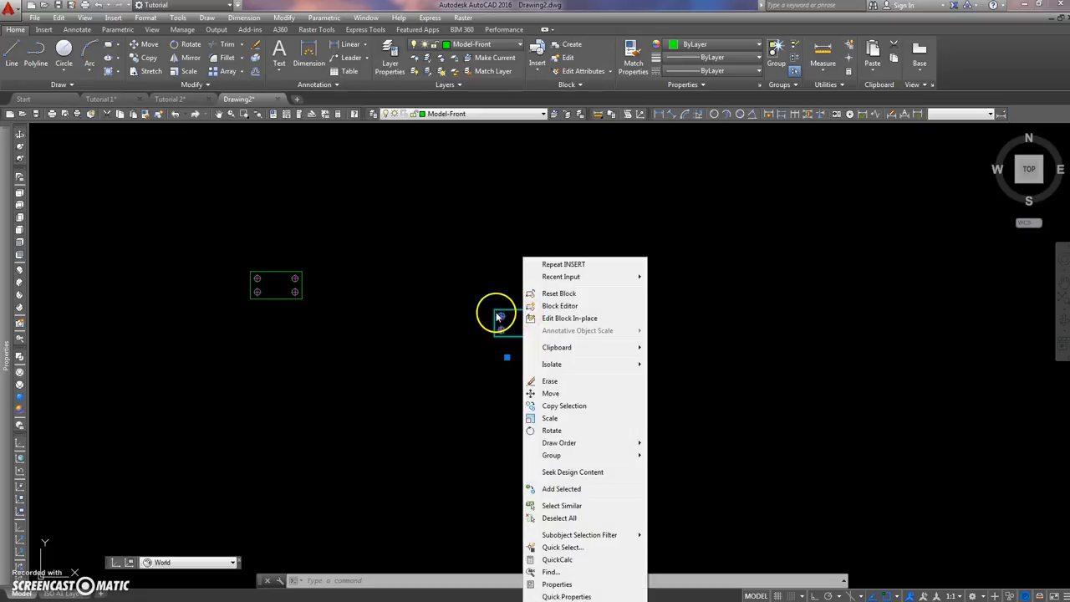
pyautogui.click(569, 319)
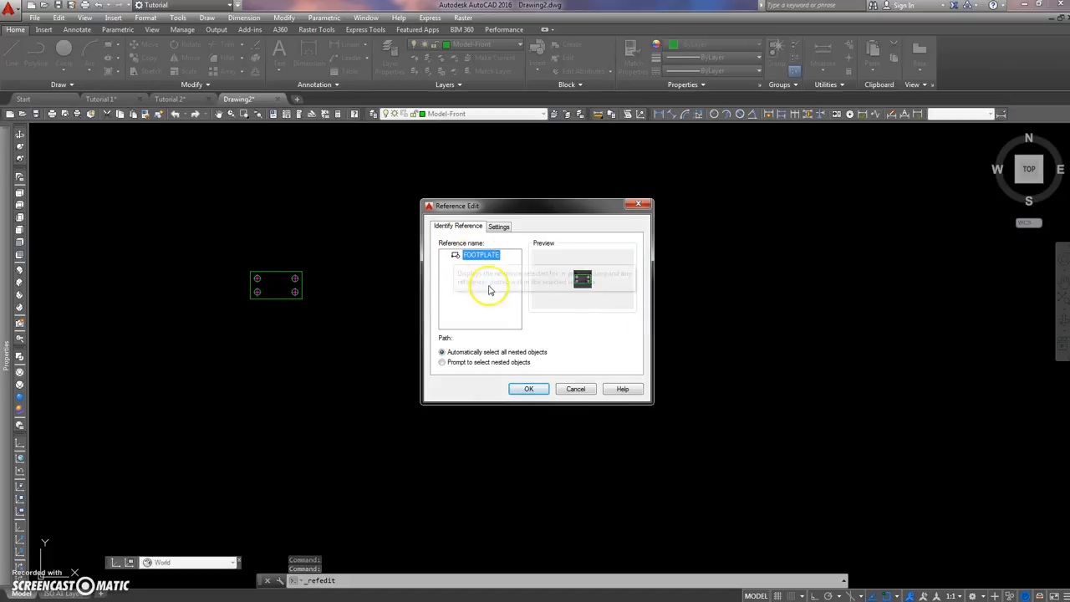
pyautogui.click(529, 389)
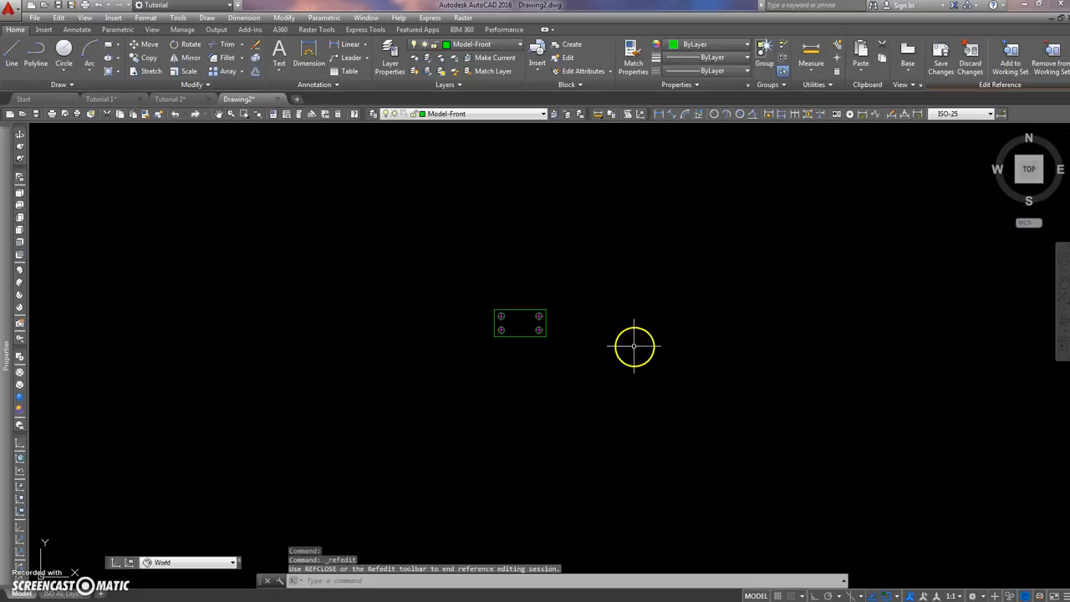
# - Stretch the footplate's right end, including its two right-hand holes, 50 mm horizontally to the right with Ortho on
pyautogui.moveTo(591, 307); pyautogui.dragTo(430, 271, button='middle')
pyautogui.scroll(6, 410, 276)
pyautogui.moveTo(349, 266); pyautogui.dragTo(426, 275, button='middle')
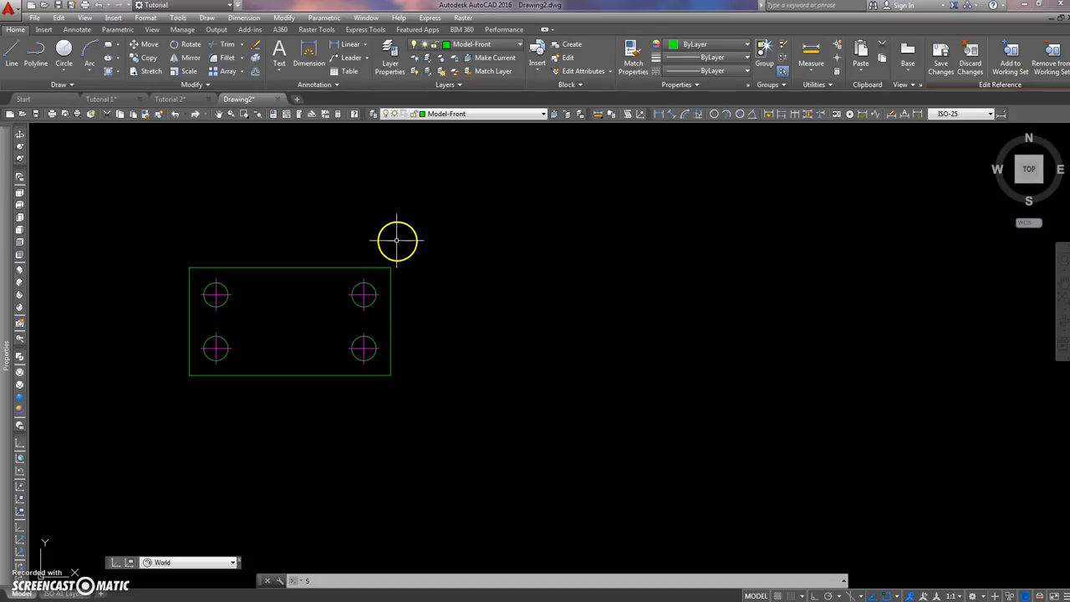
pyautogui.press('Return')
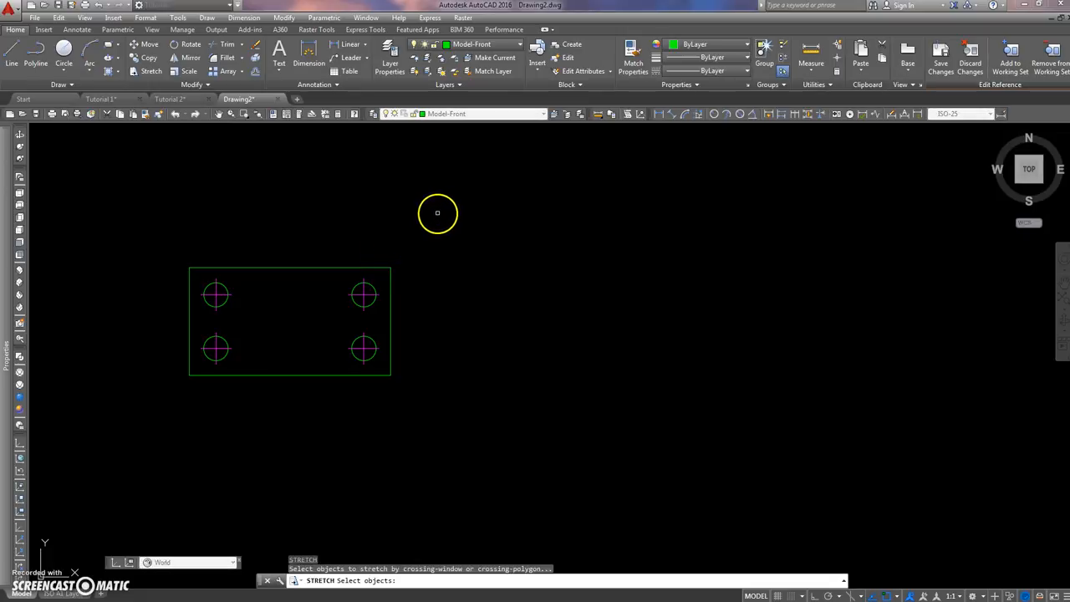
pyautogui.click(436, 209)
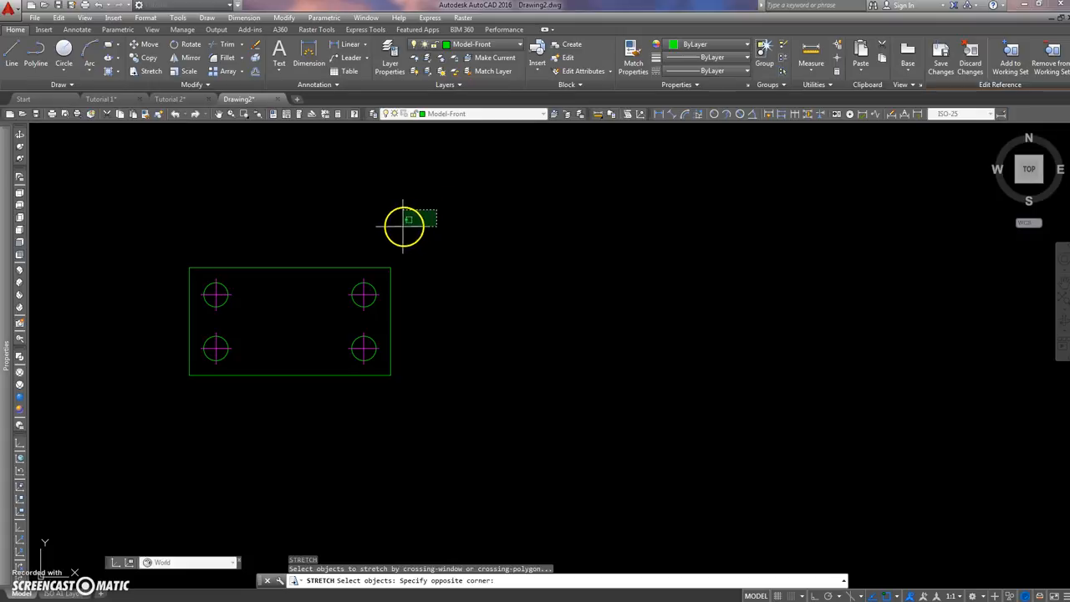
pyautogui.click(313, 412)
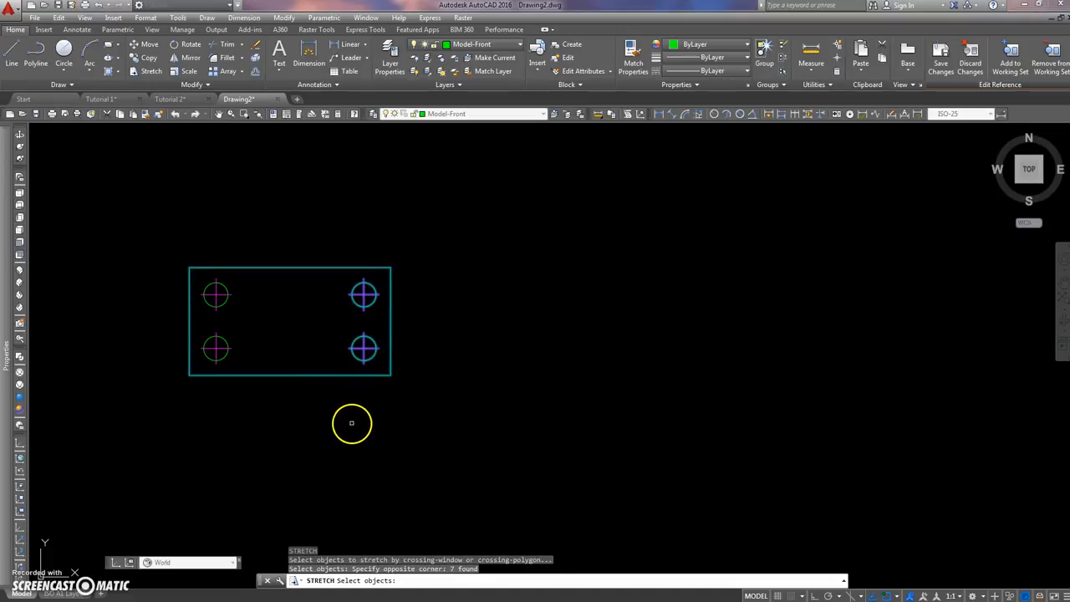
pyautogui.press('Return')
pyautogui.click(344, 415)
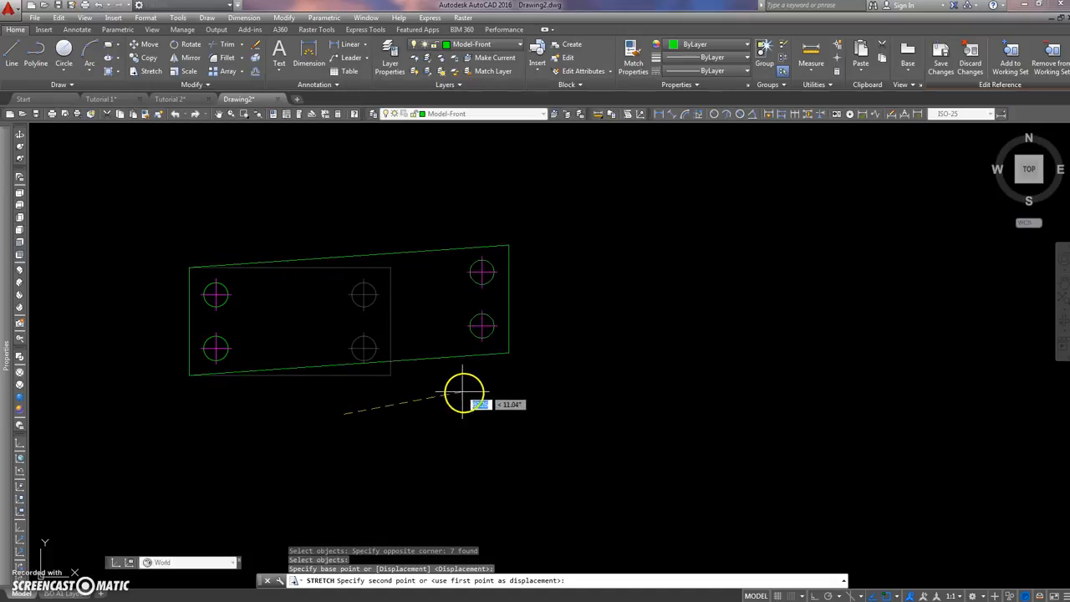
pyautogui.click(813, 596)
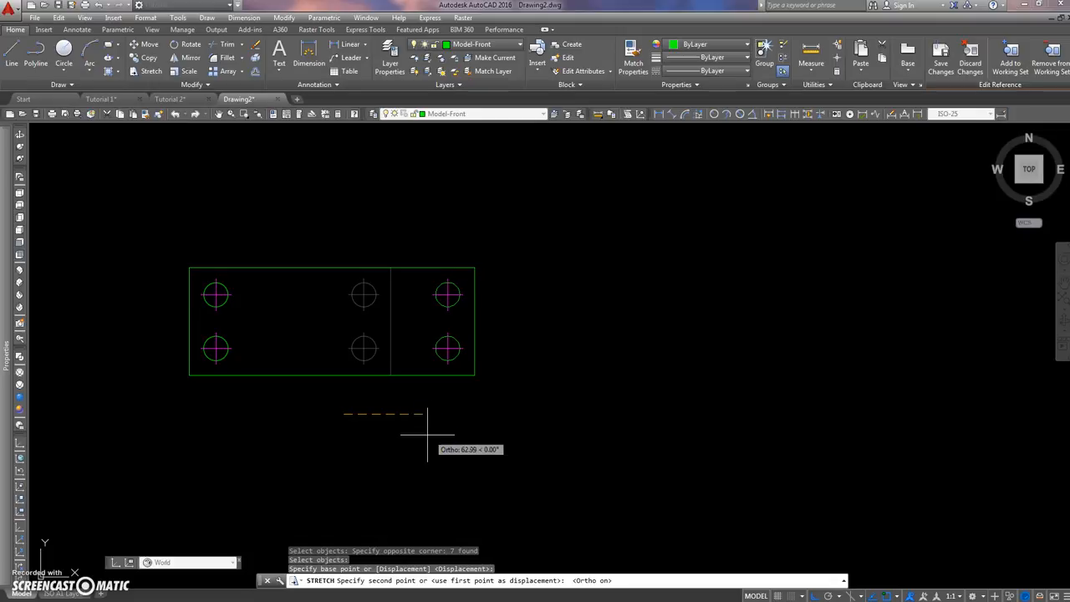
pyautogui.click(441, 436)
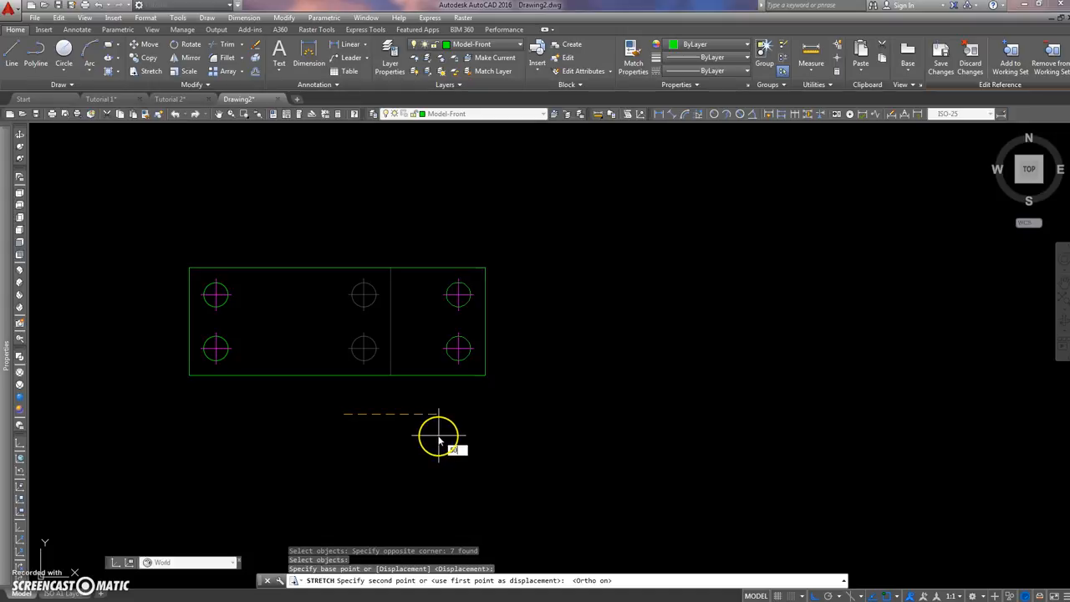
pyautogui.press('Return')
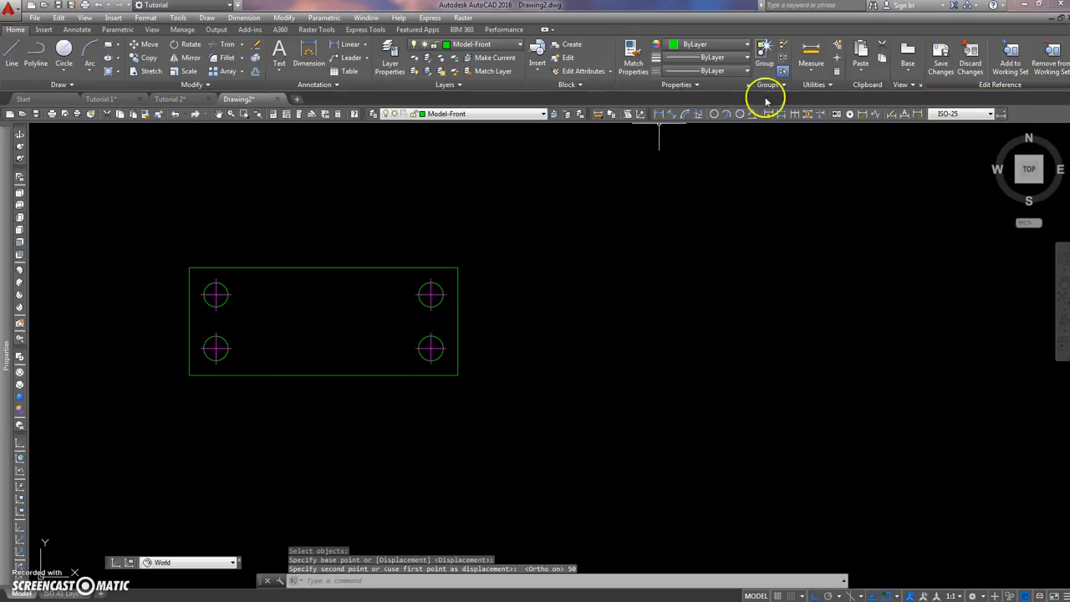
# - Measure the length of the stretched footplate's upper edge
pyautogui.click(810, 52)
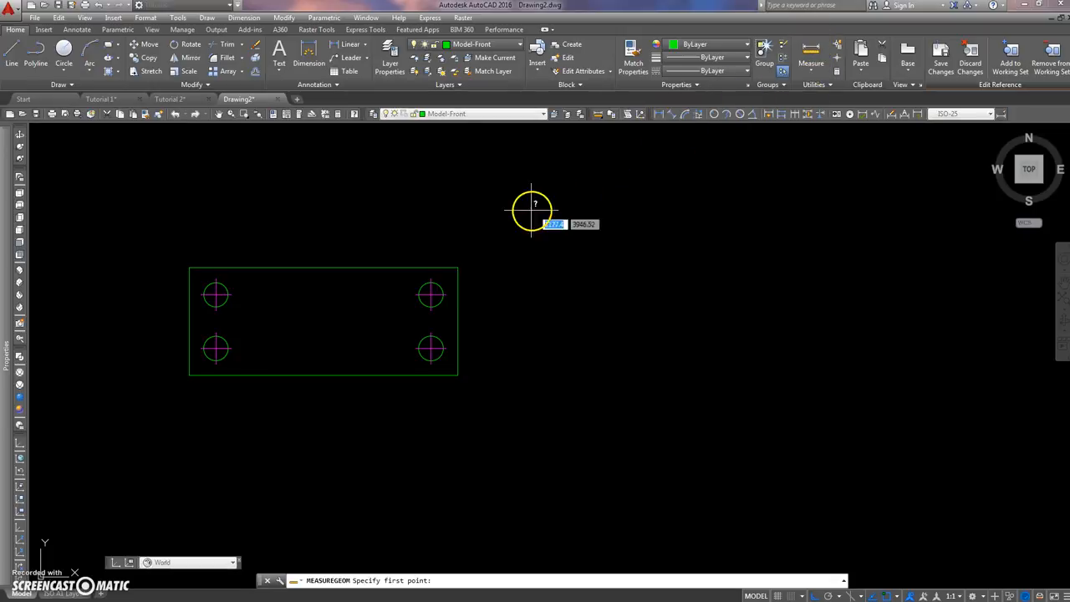
pyautogui.click(459, 271)
pyautogui.click(195, 259)
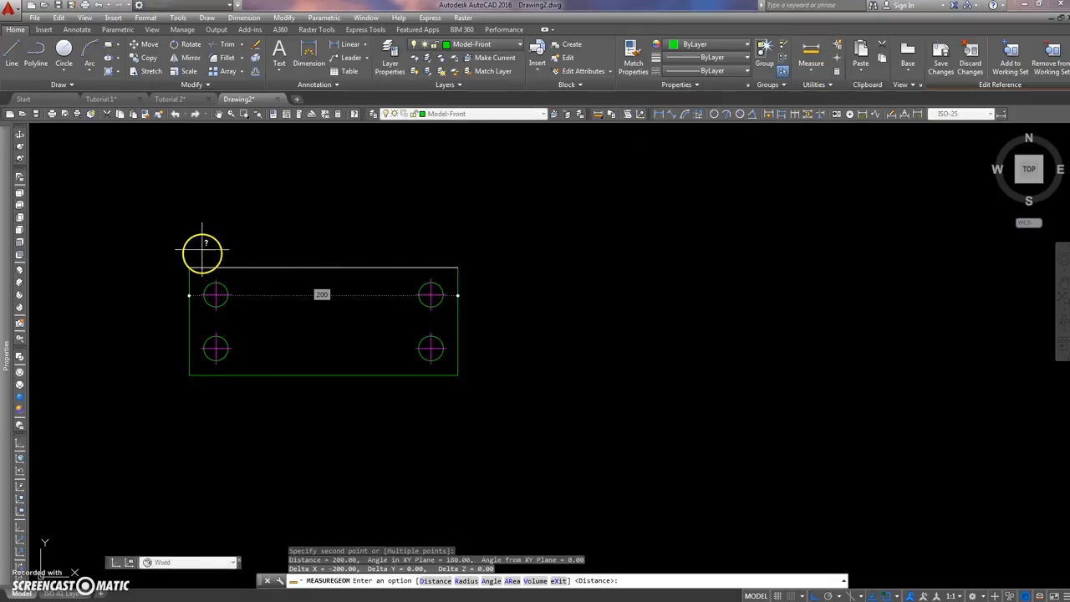
pyautogui.press('Escape')
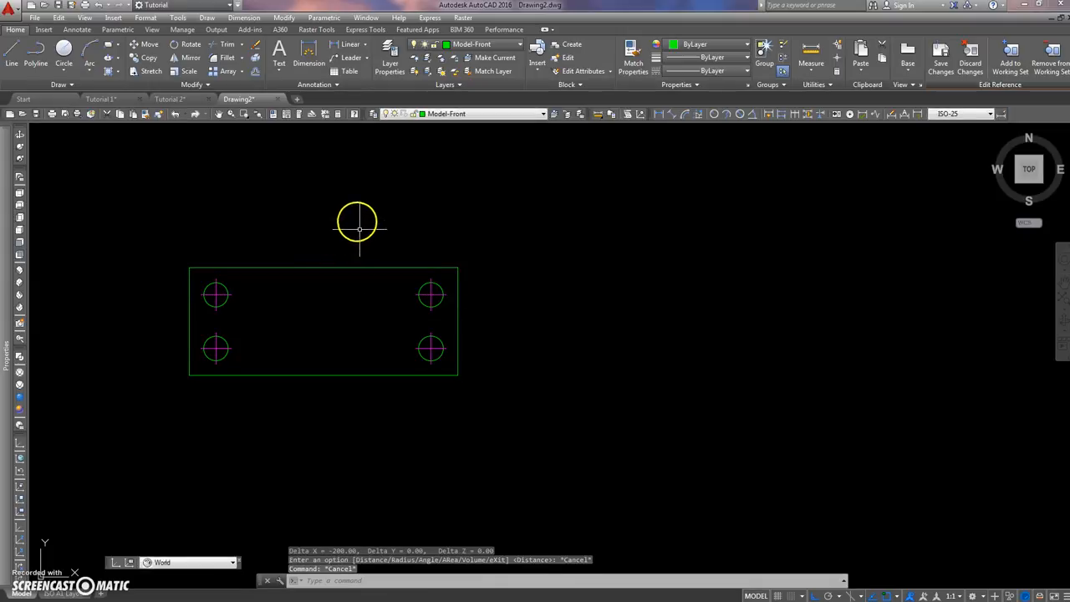
# - Close the in-place editing session and save the reference edits to the FOOTPLATE block
pyautogui.rightClick(466, 214)
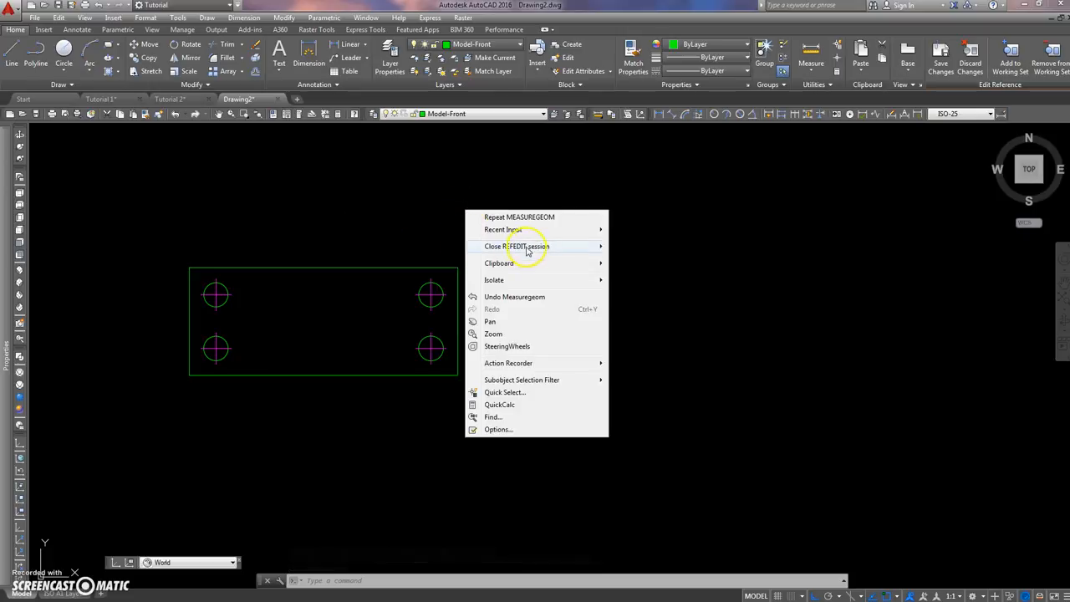
pyautogui.moveTo(538, 250)
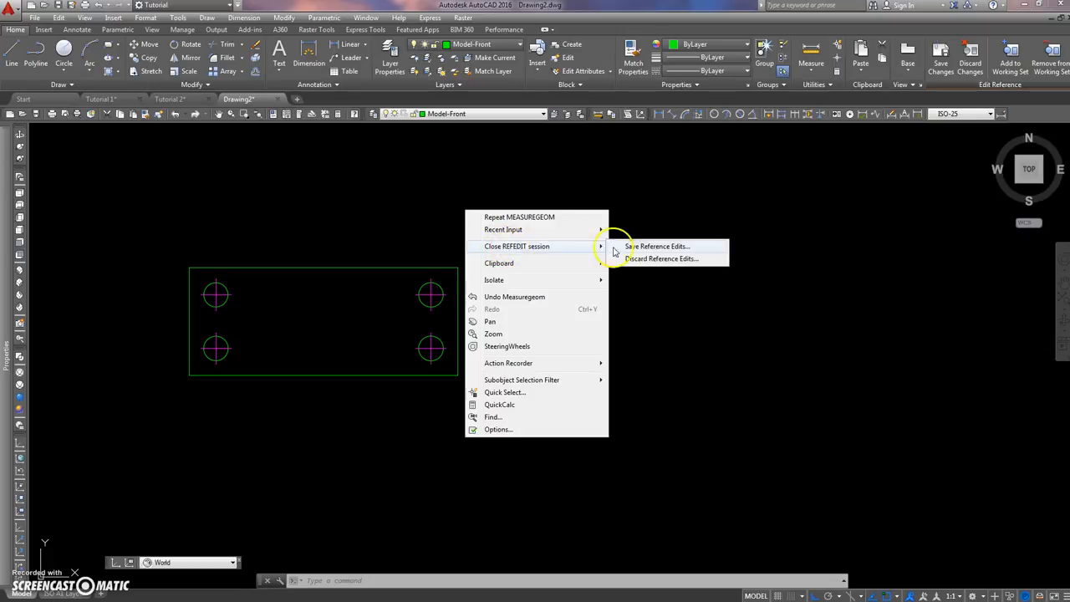
pyautogui.click(651, 248)
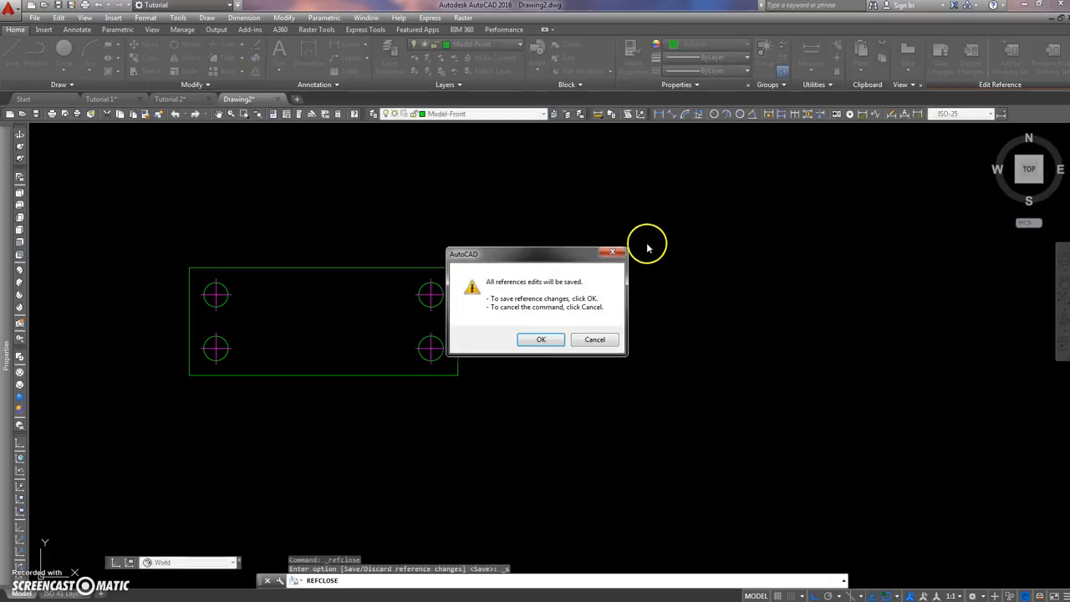
pyautogui.click(542, 342)
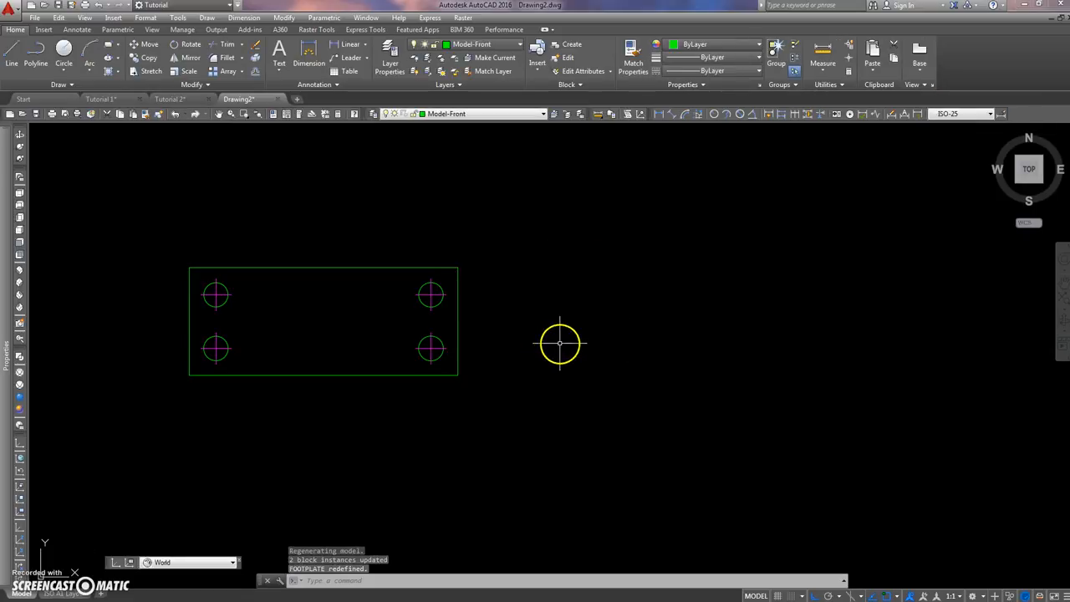
# - Inspect both footplate block instances and check their block name and properties, then clear the selection
pyautogui.scroll(5, 406, 284)
pyautogui.scroll(5, 361, 280)
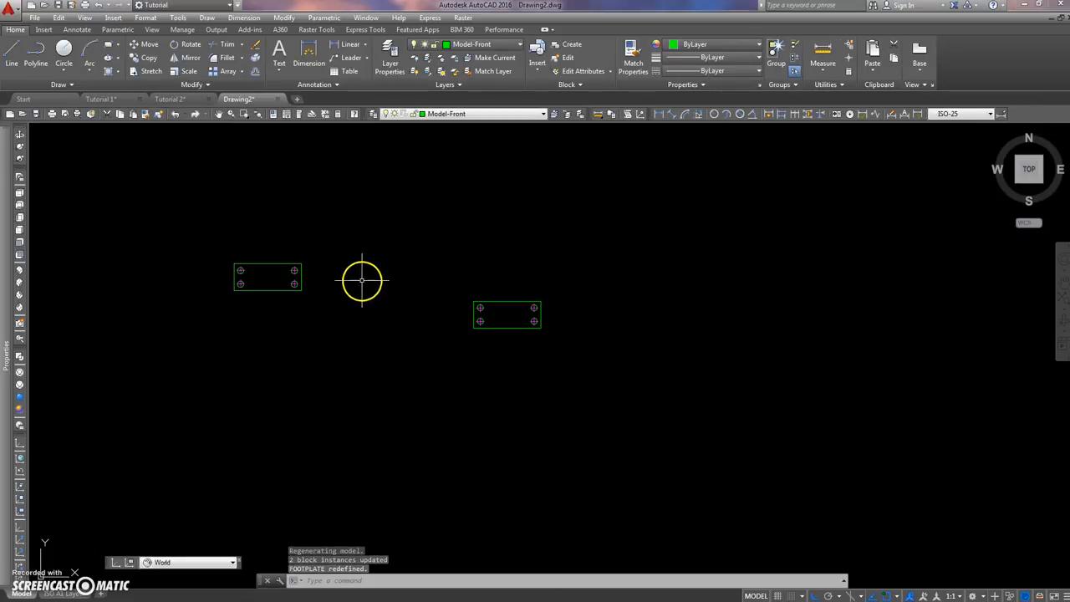
pyautogui.click(264, 289)
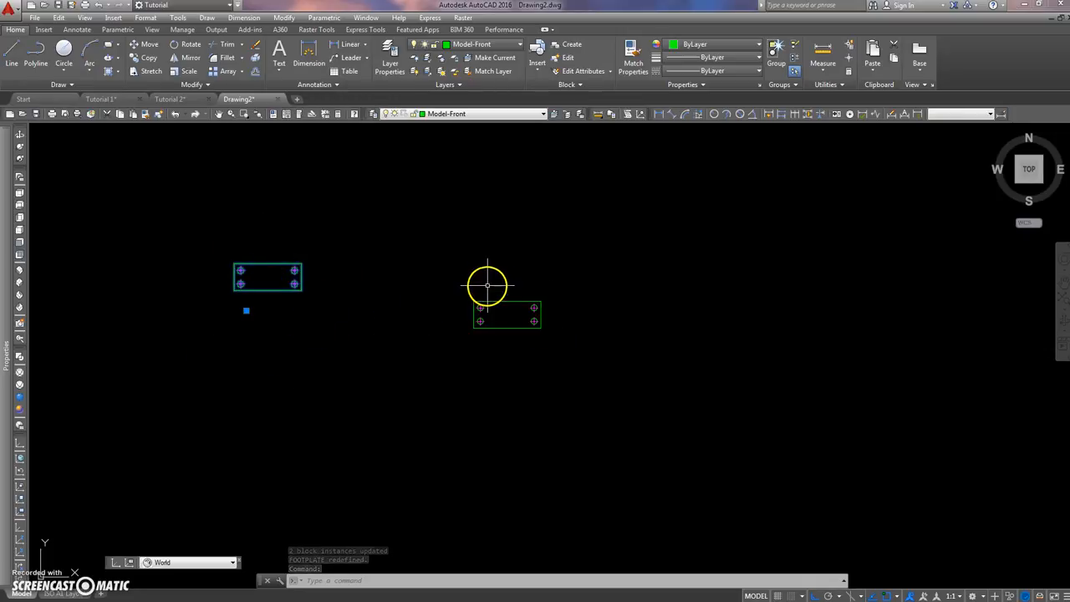
pyautogui.press('Escape')
pyautogui.press('Escape')
pyautogui.click(507, 302)
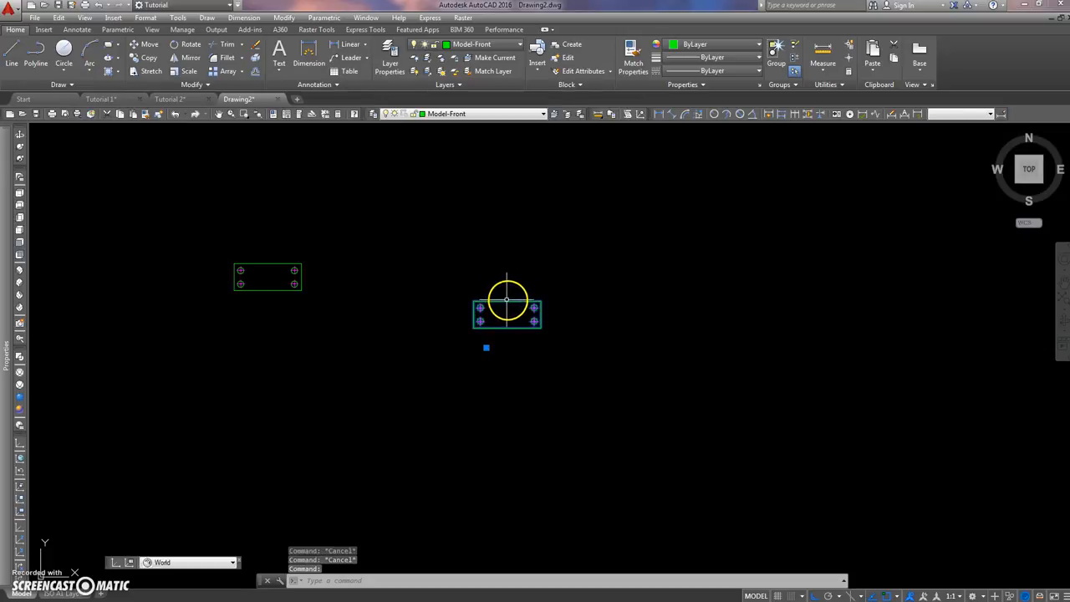
pyautogui.moveTo(6, 253)
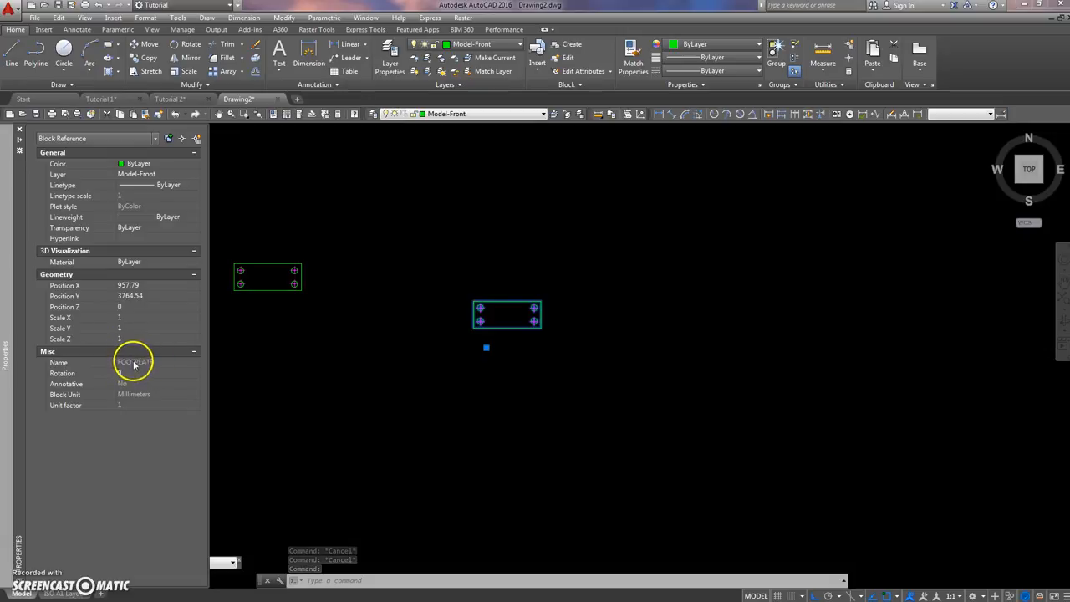
pyautogui.click(251, 310)
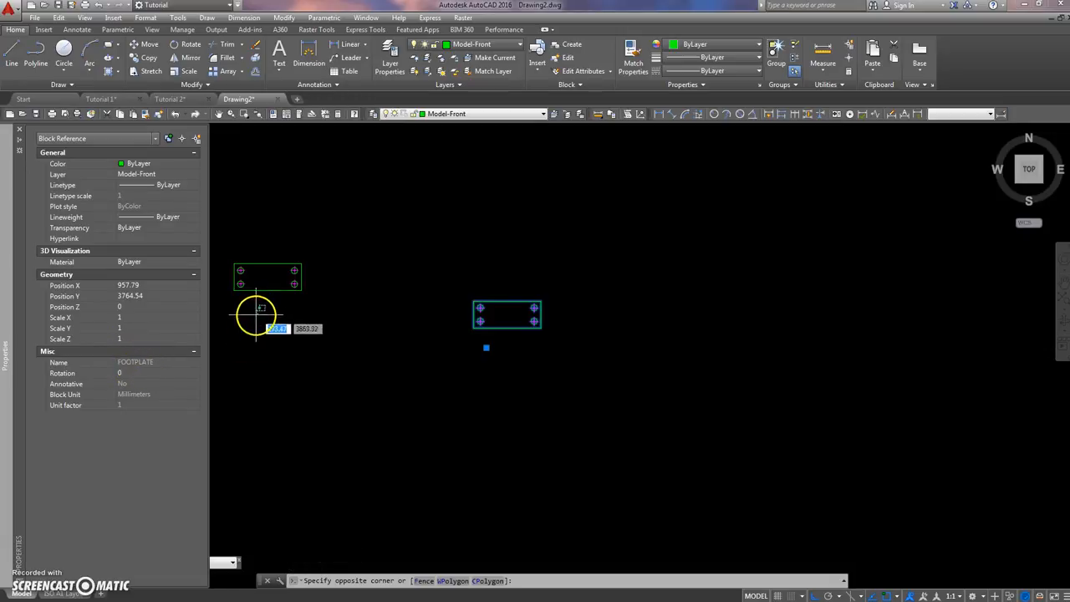
pyautogui.click(255, 288)
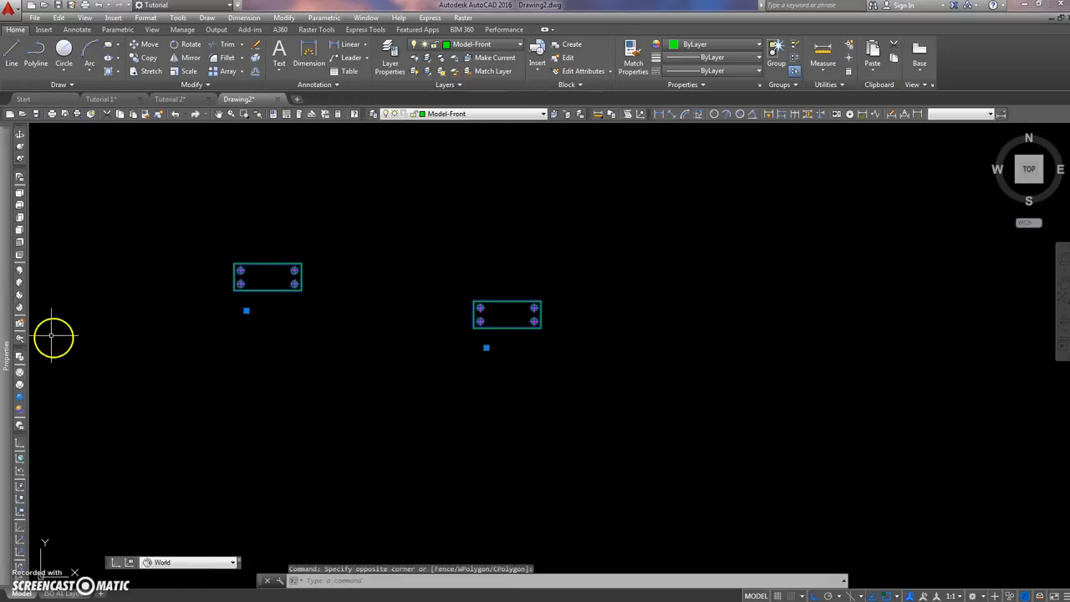
pyautogui.moveTo(5, 294)
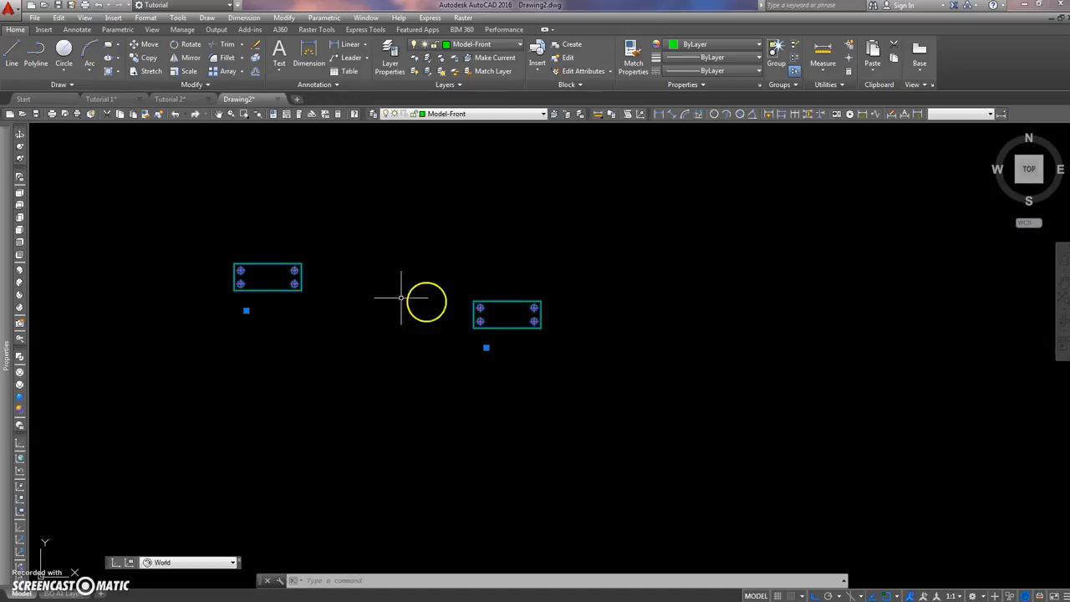
pyautogui.moveTo(9, 253)
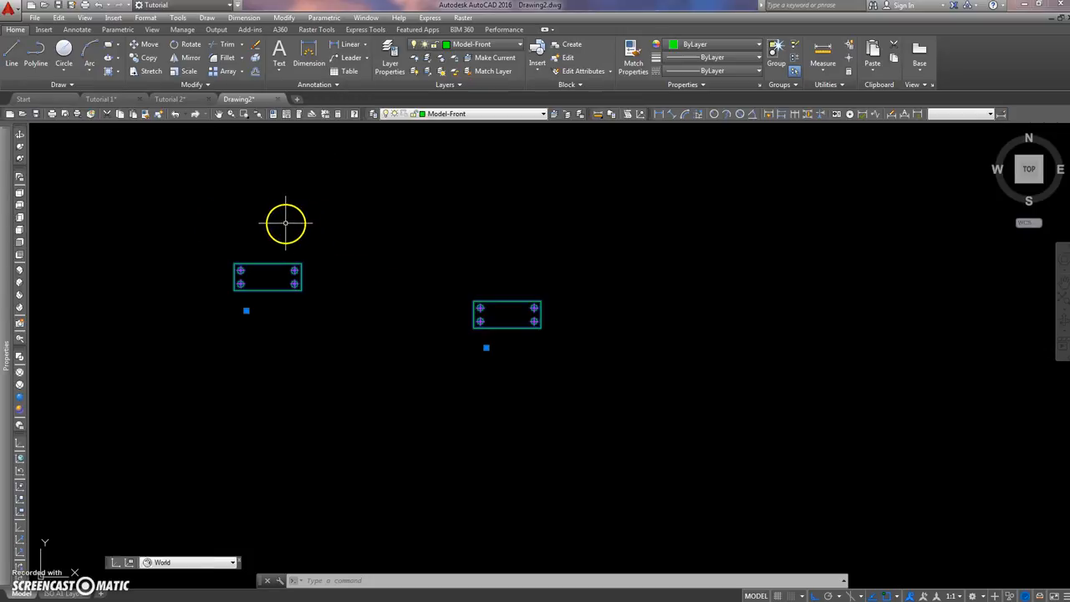
pyautogui.press('Escape')
pyautogui.press('Escape')
# - Draw a small horizontal rectangle in the empty area between the two footplates, slightly above them
pyautogui.scroll(-5, 323, 277)
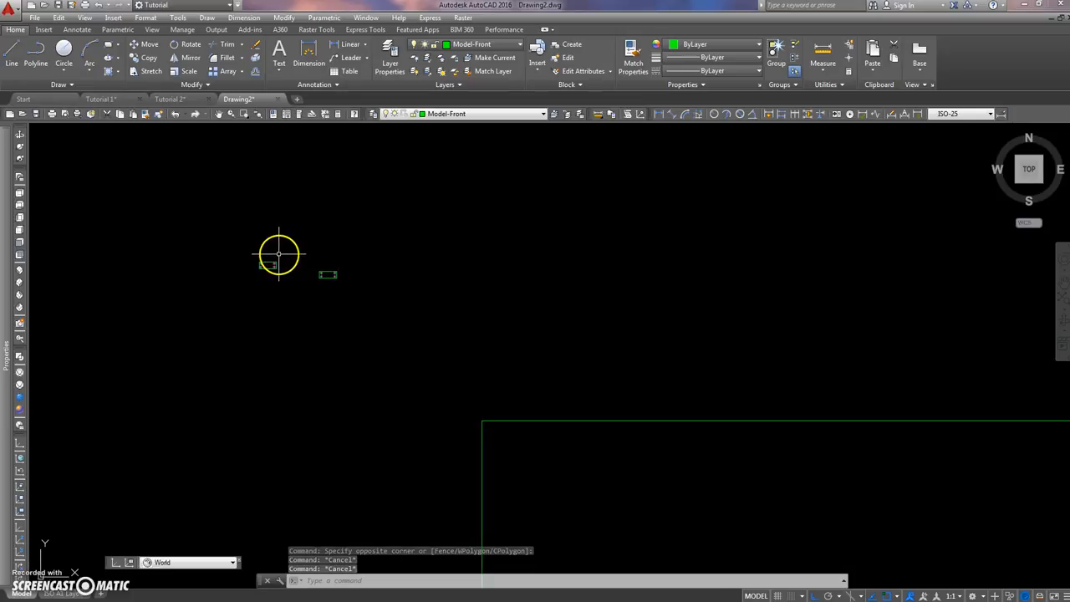
pyautogui.scroll(7, 300, 273)
pyautogui.moveTo(306, 265); pyautogui.dragTo(470, 308, button='middle')
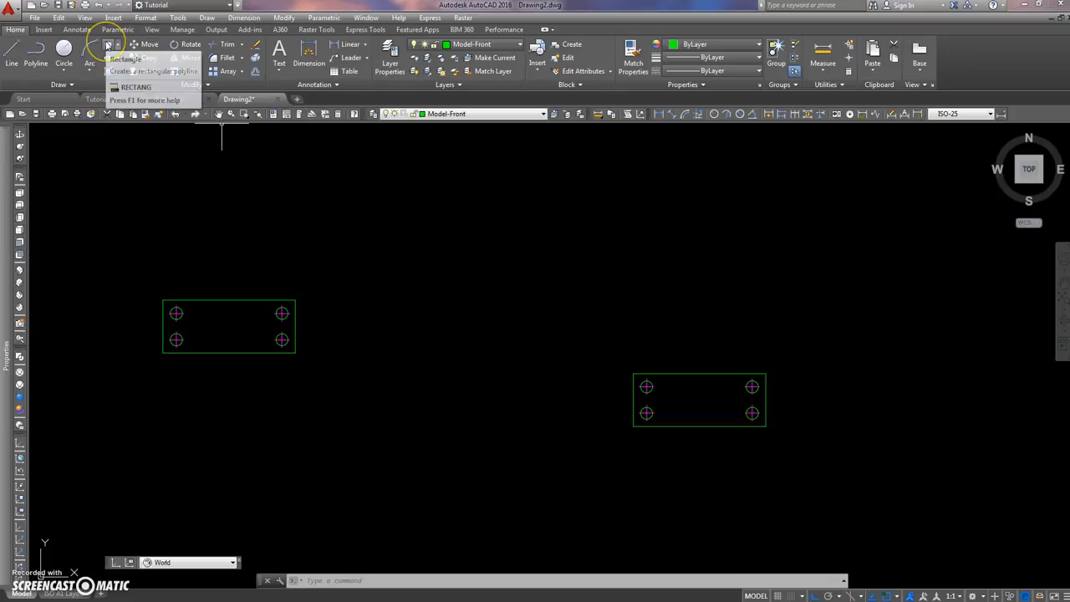
pyautogui.click(108, 45)
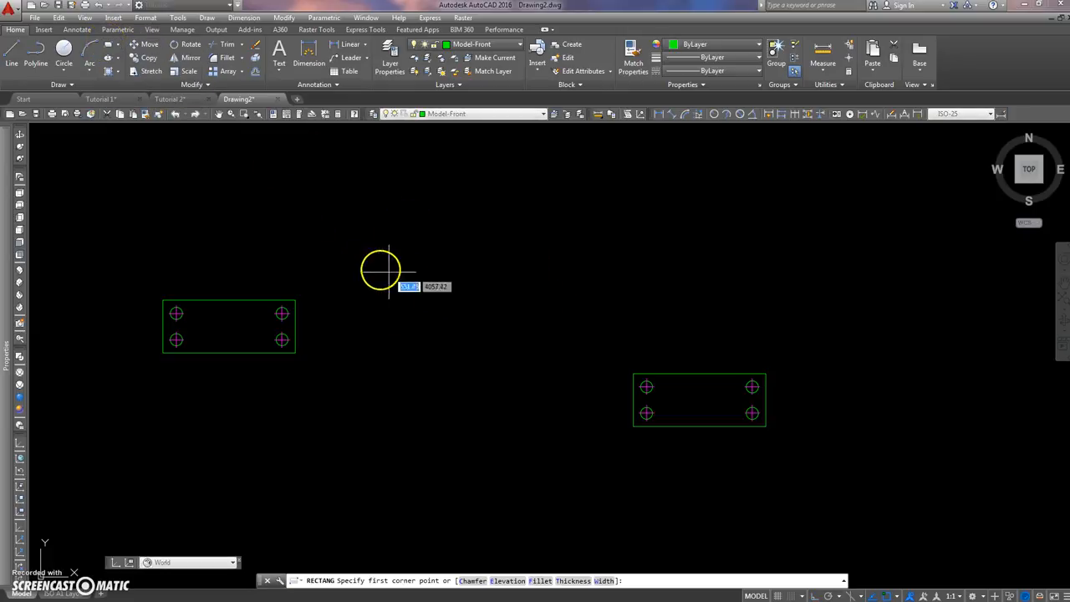
pyautogui.click(341, 281)
pyautogui.click(446, 250)
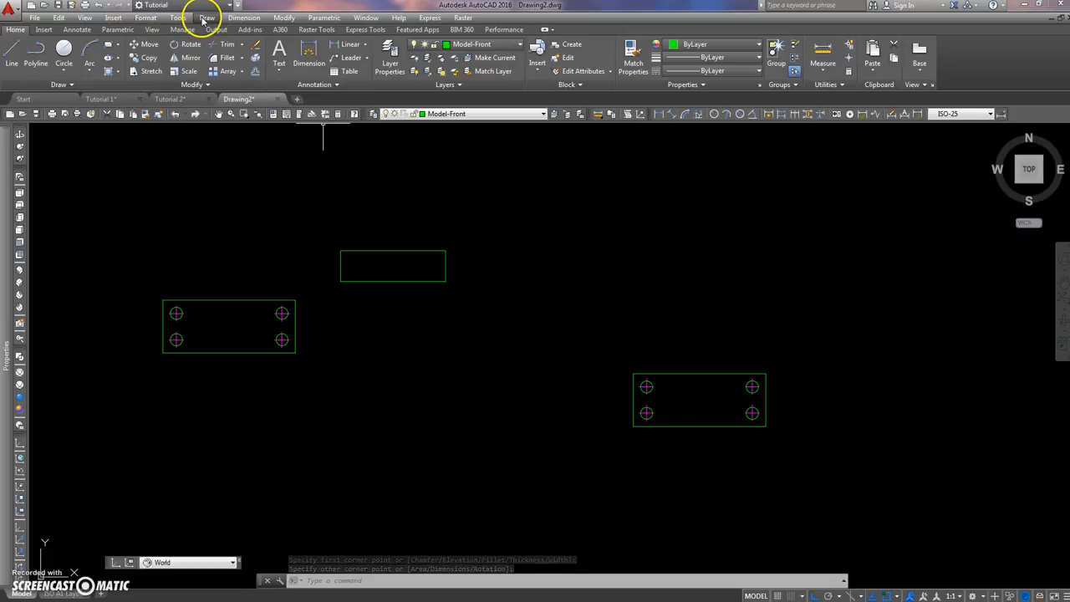
# - Define an attribute with tag PIPENO, prompt PIPE NO and default 33, placed in the upper right part of the small rectangle
pyautogui.click(202, 19)
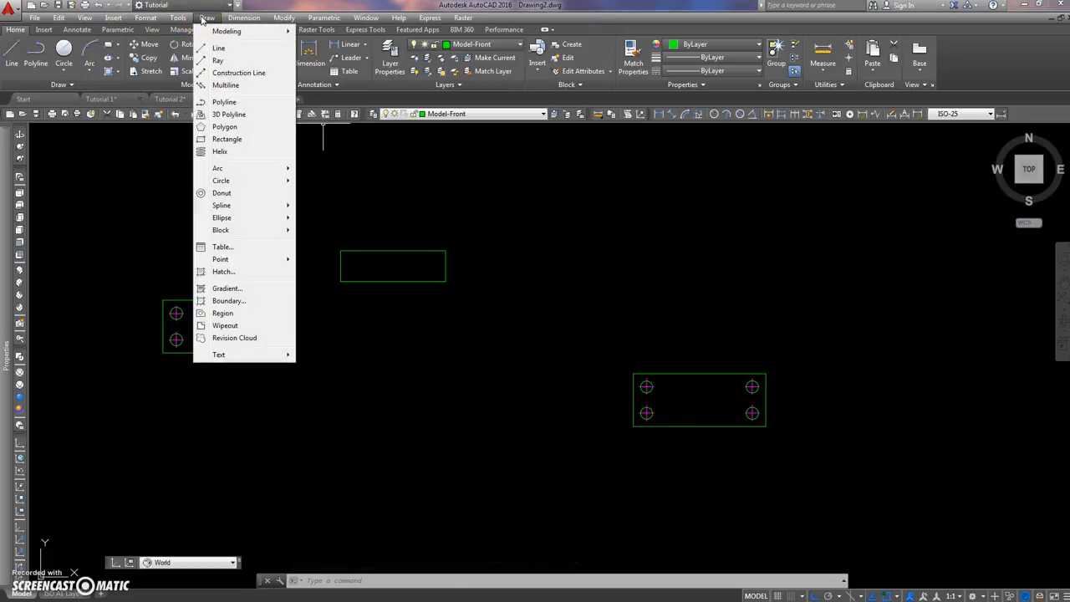
pyautogui.moveTo(234, 266)
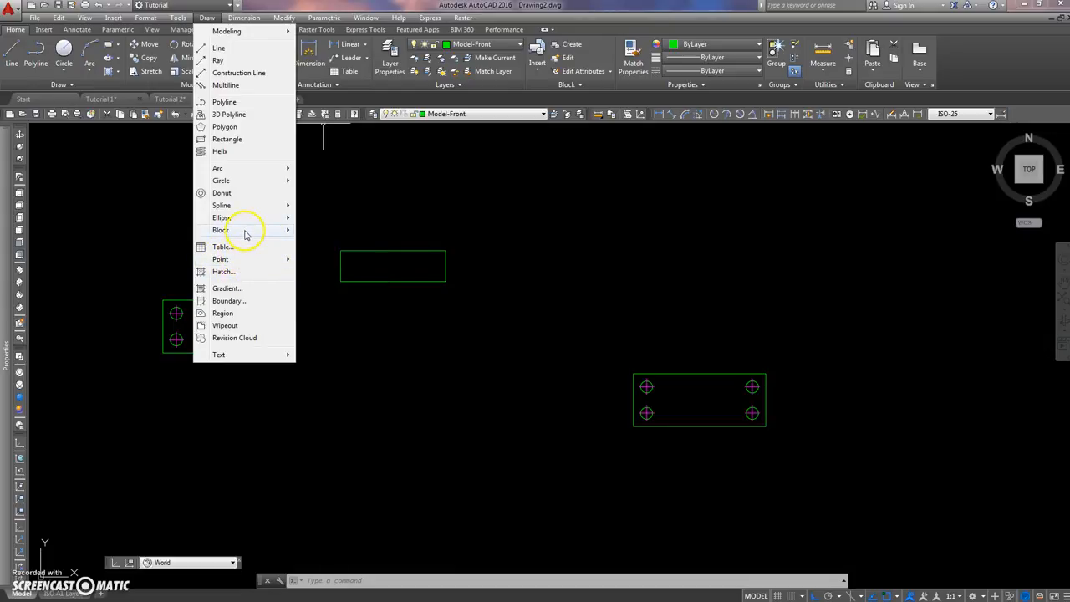
pyautogui.moveTo(285, 231)
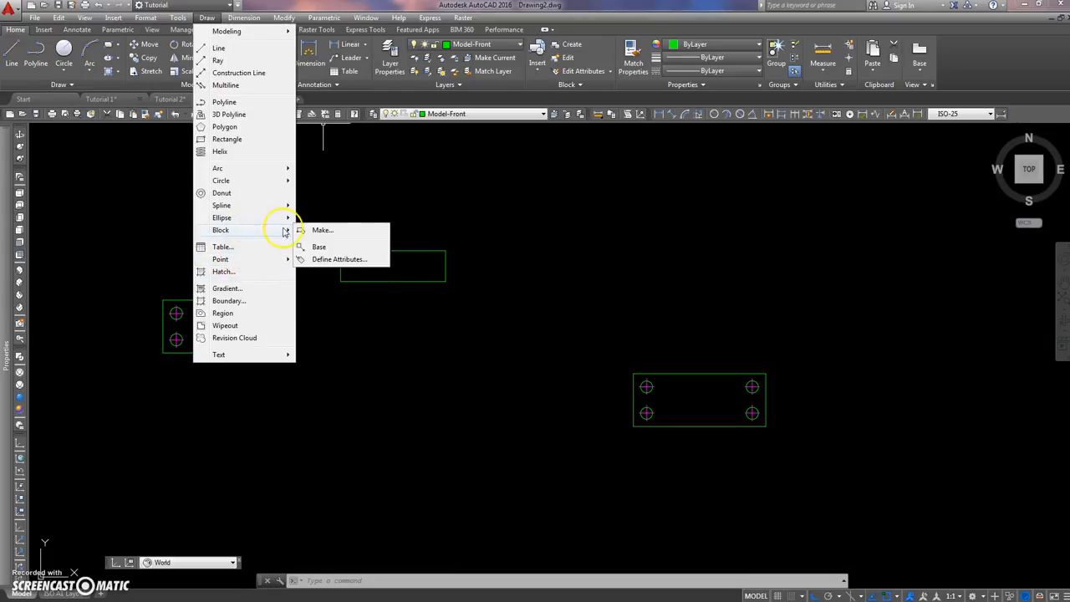
pyautogui.click(322, 261)
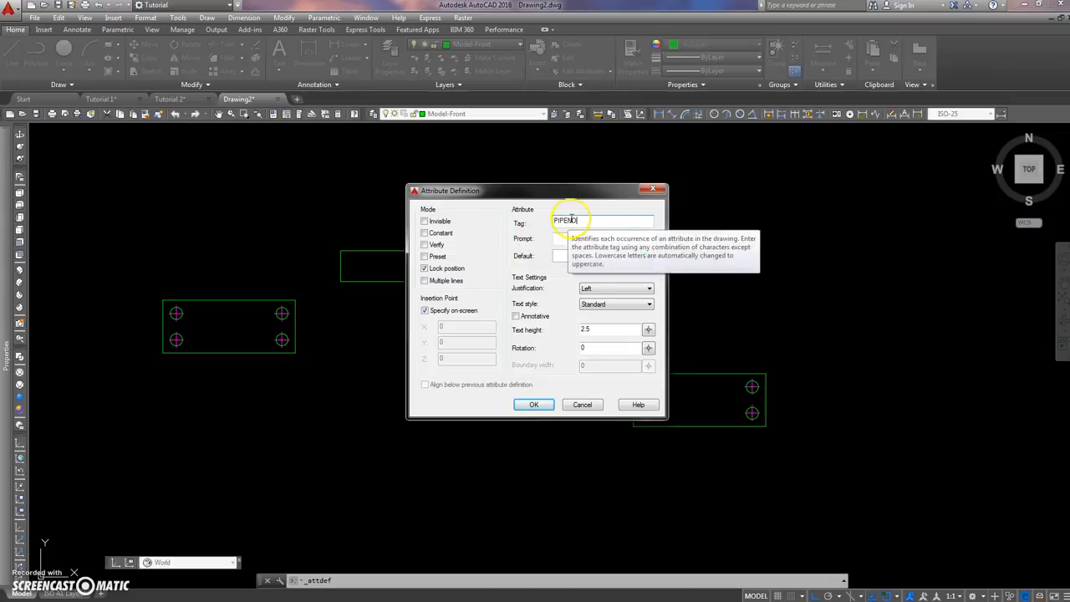
pyautogui.write('PIPE N')
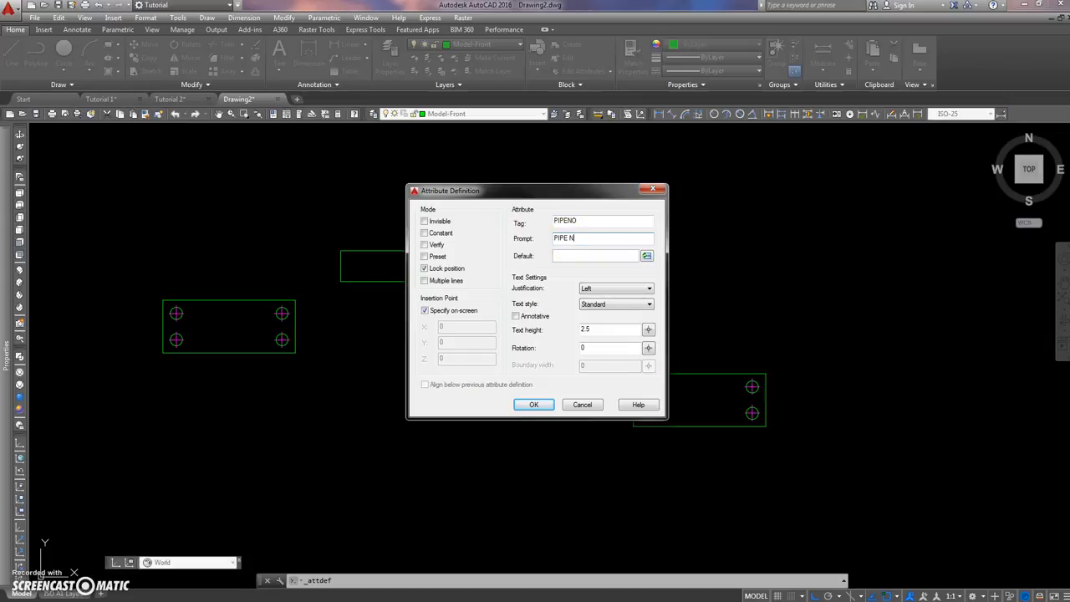
pyautogui.click(567, 257)
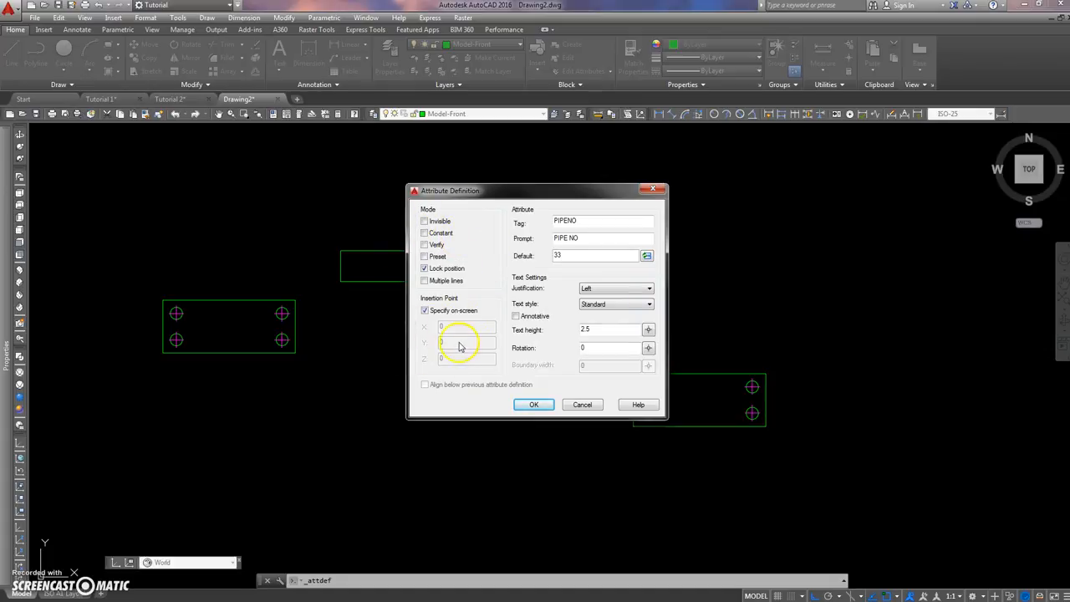
pyautogui.click(535, 405)
pyautogui.scroll(5, 408, 261)
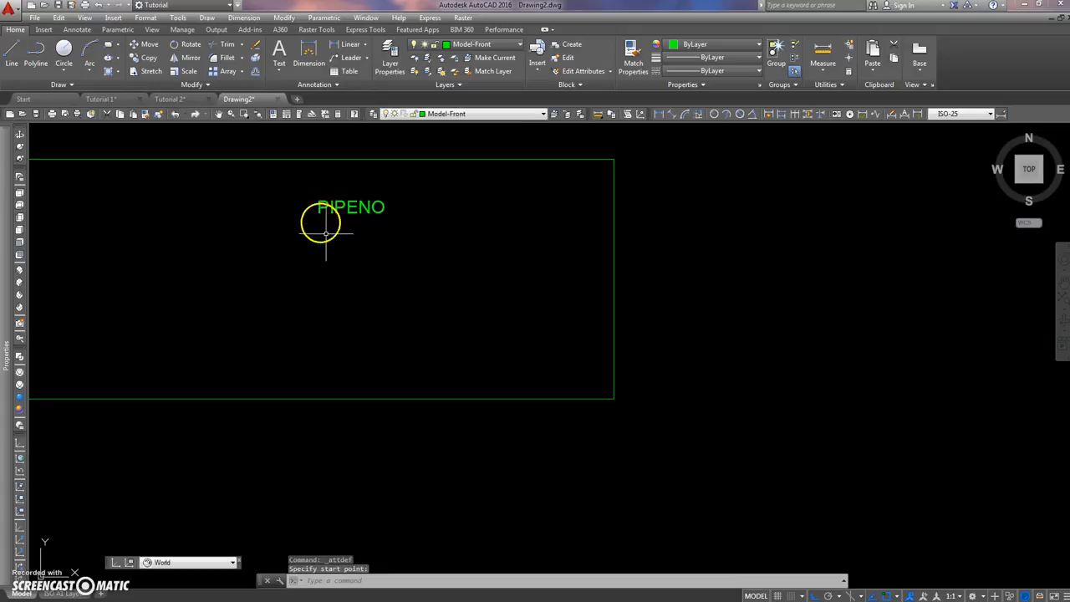
# - Set the text height of the PIPENO attribute to 10
pyautogui.scroll(-5, 368, 299)
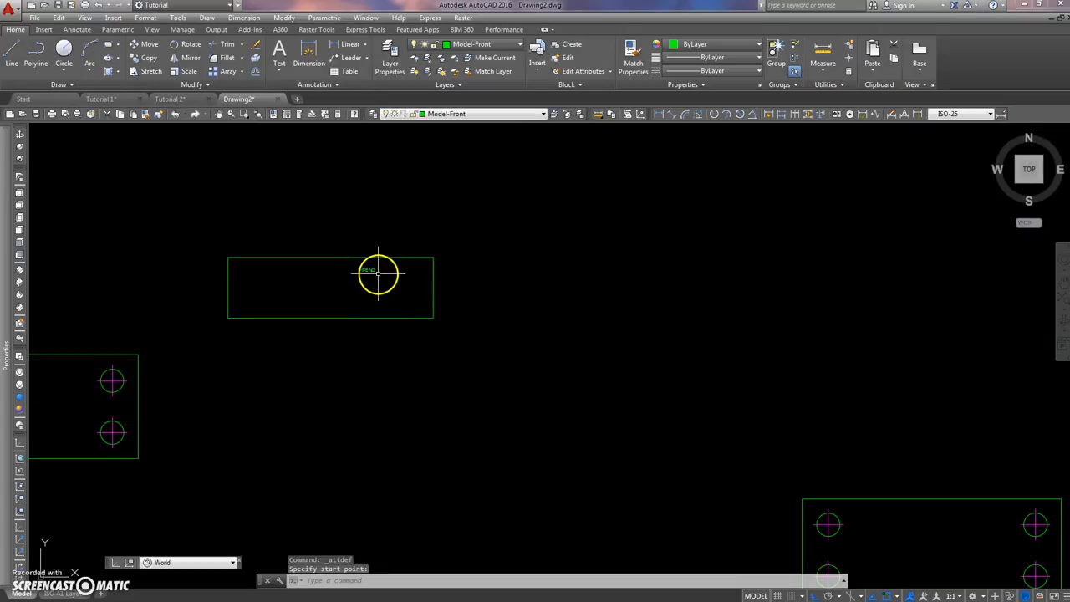
pyautogui.scroll(5, 378, 272)
pyautogui.click(368, 264)
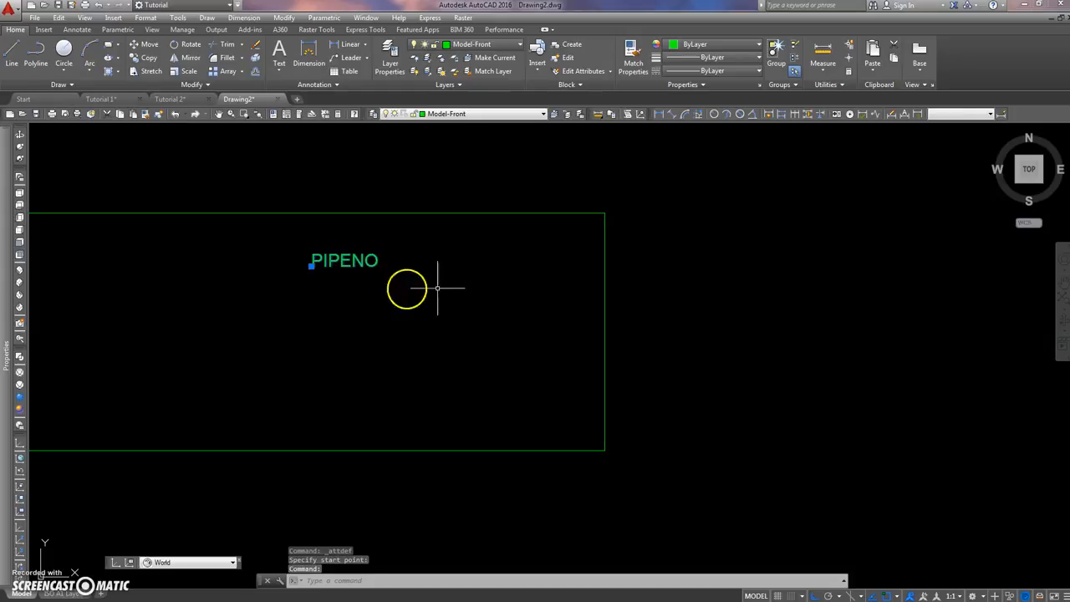
pyautogui.moveTo(5, 256)
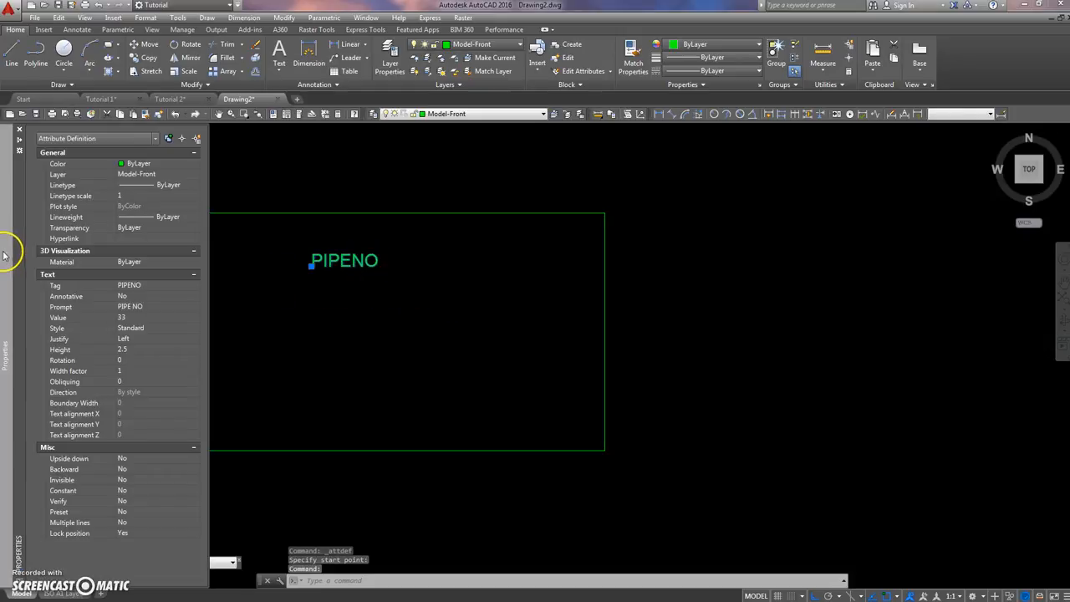
pyautogui.click(123, 350)
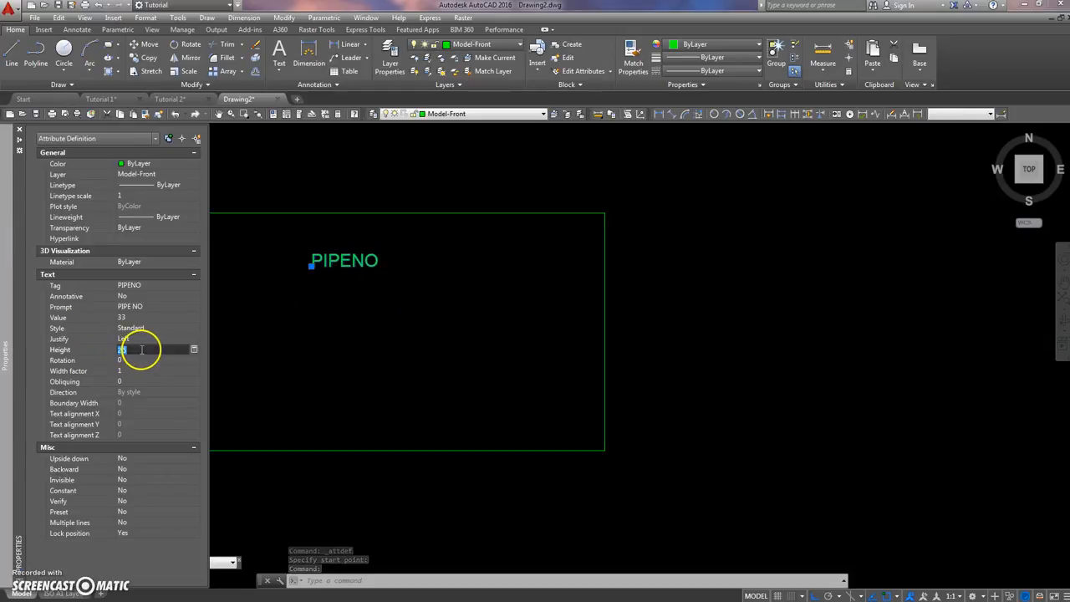
pyautogui.write('10')
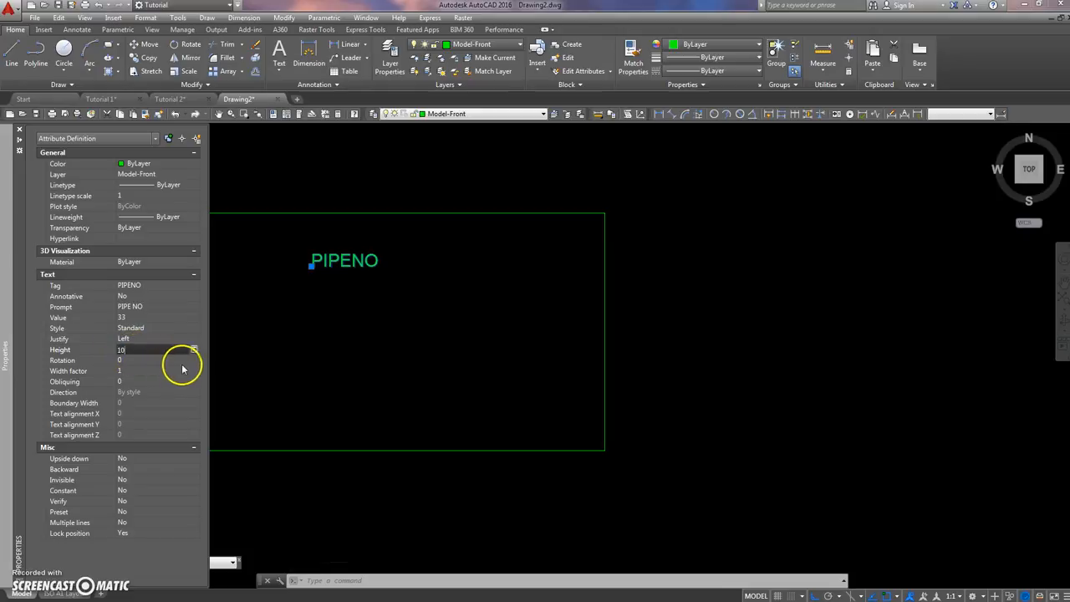
pyautogui.press('Return')
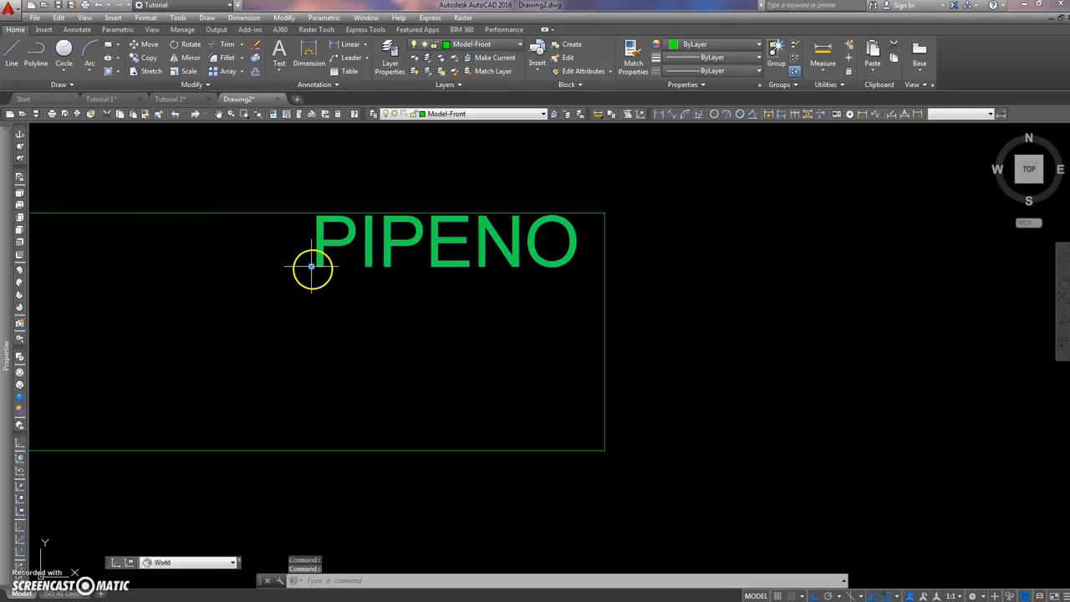
# - Move the PIPENO attribute freely down and to the left so it sits clear of the rectangle's edges, and deselect it
pyautogui.click(311, 266)
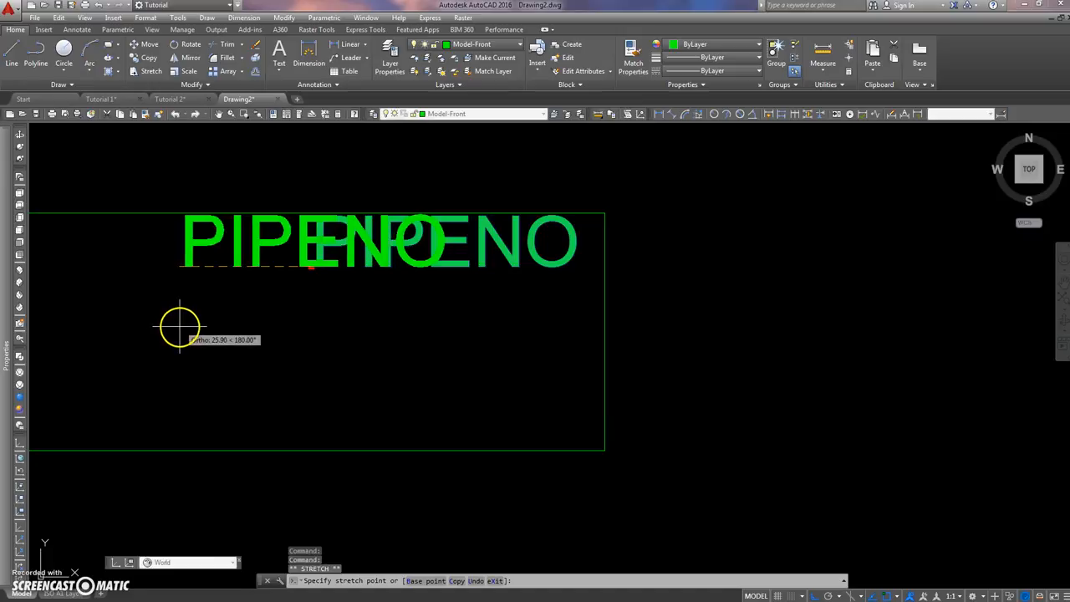
pyautogui.press('F8')
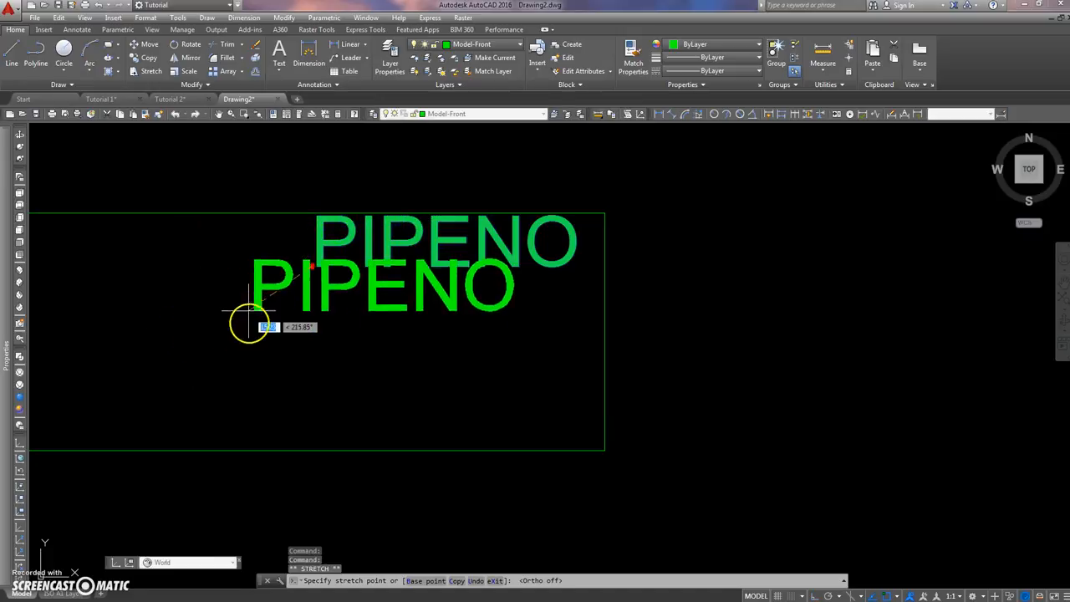
pyautogui.click(241, 305)
pyautogui.scroll(-3, 440, 318)
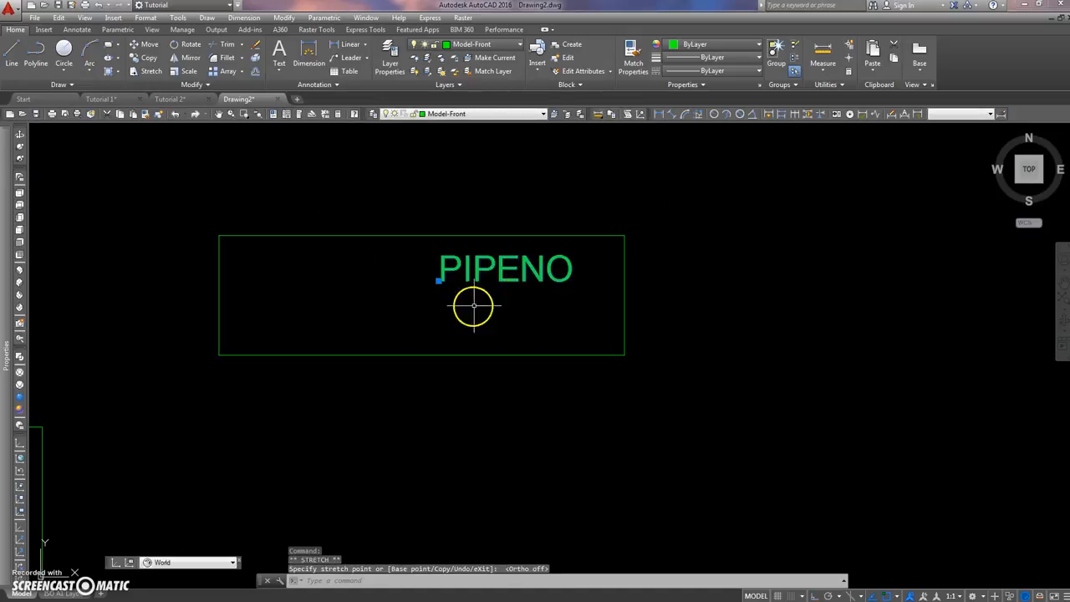
pyautogui.press('Escape')
pyautogui.press('Escape')
# - Define an attribute with tag LEVEL, prompt LEVEL, default 0.00 and text height 10, placed directly below PIPENO in the rectangle
pyautogui.moveTo(601, 226); pyautogui.dragTo(494, 226, button='middle')
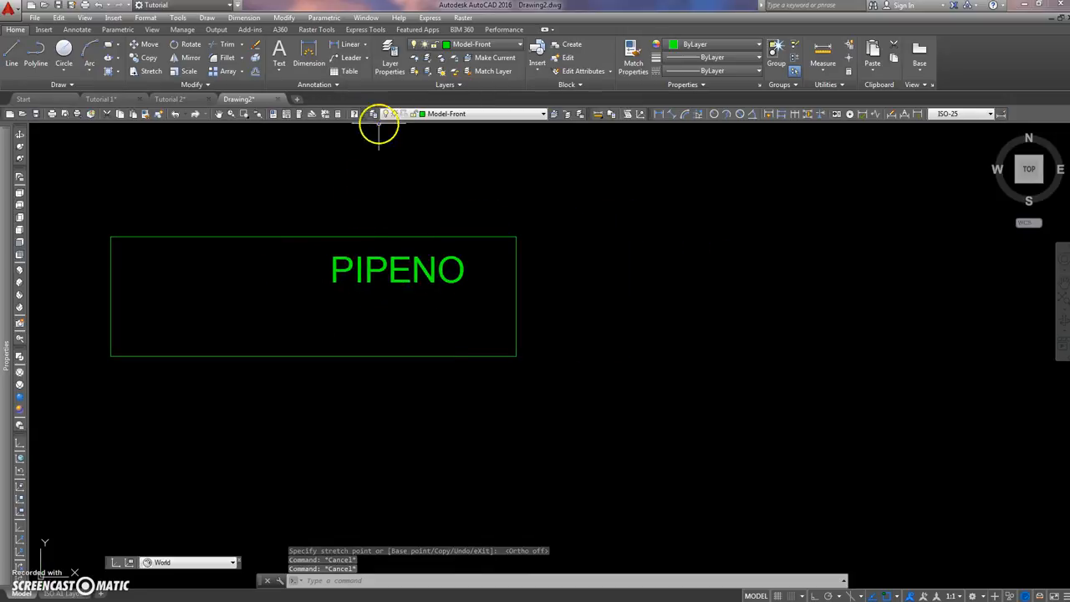
pyautogui.click(202, 17)
pyautogui.moveTo(246, 232)
pyautogui.click(335, 259)
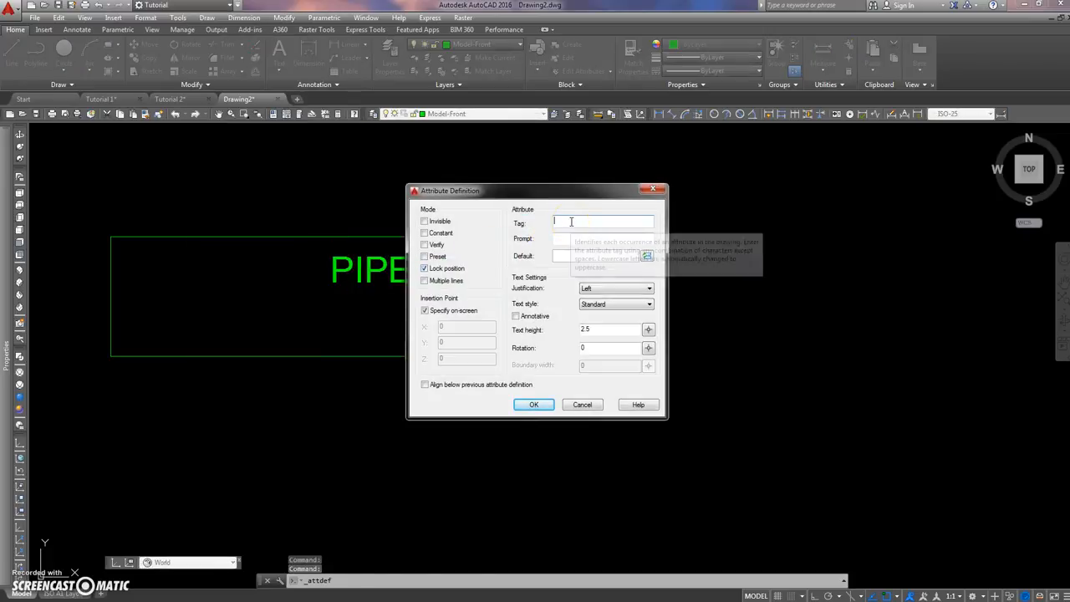
pyautogui.write('LEVE')
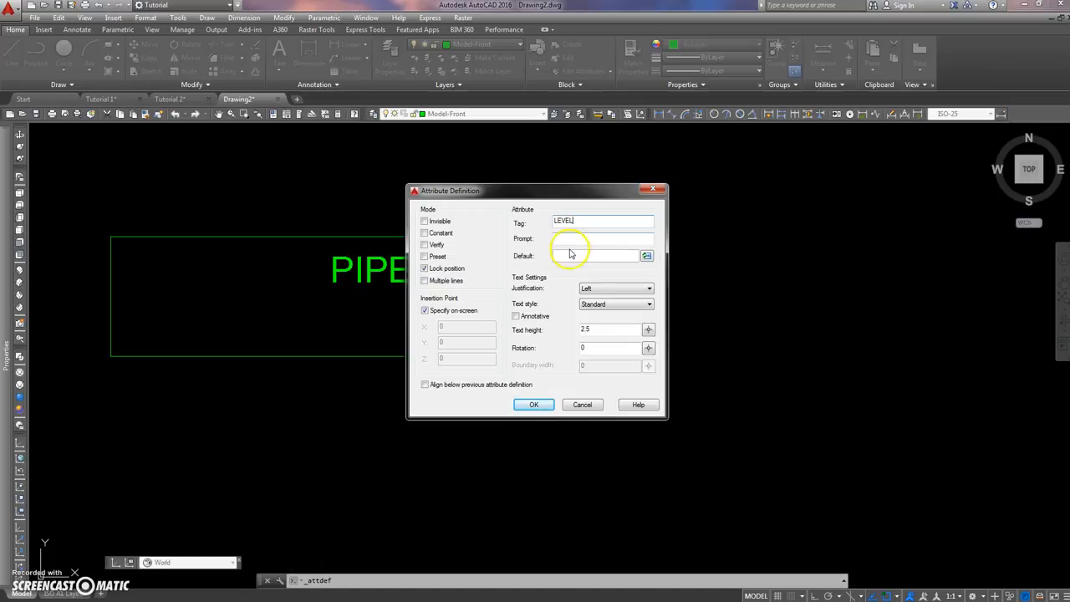
pyautogui.write('L')
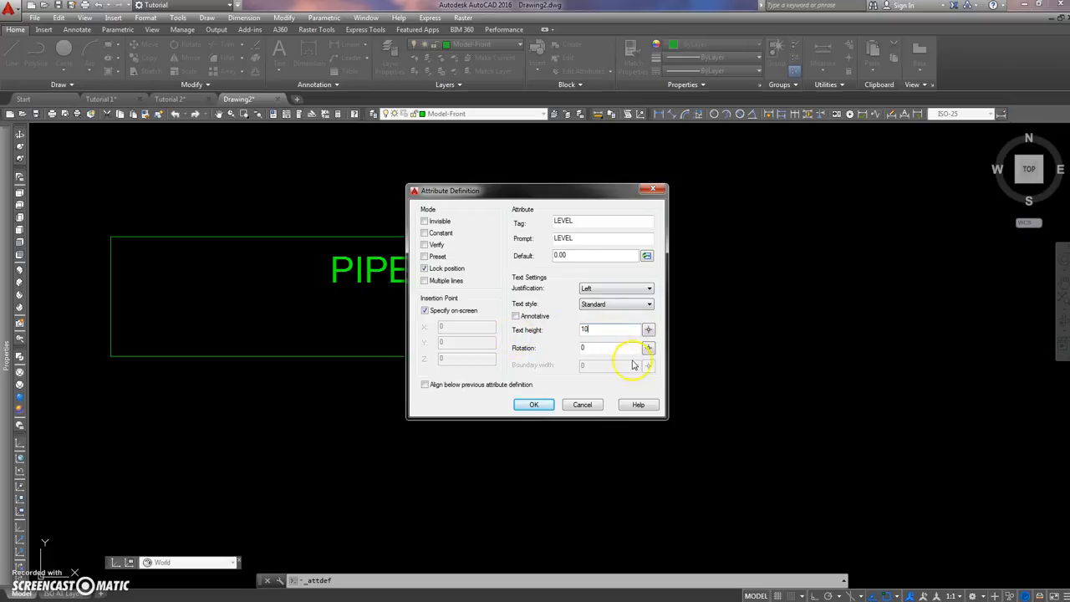
pyautogui.click(534, 406)
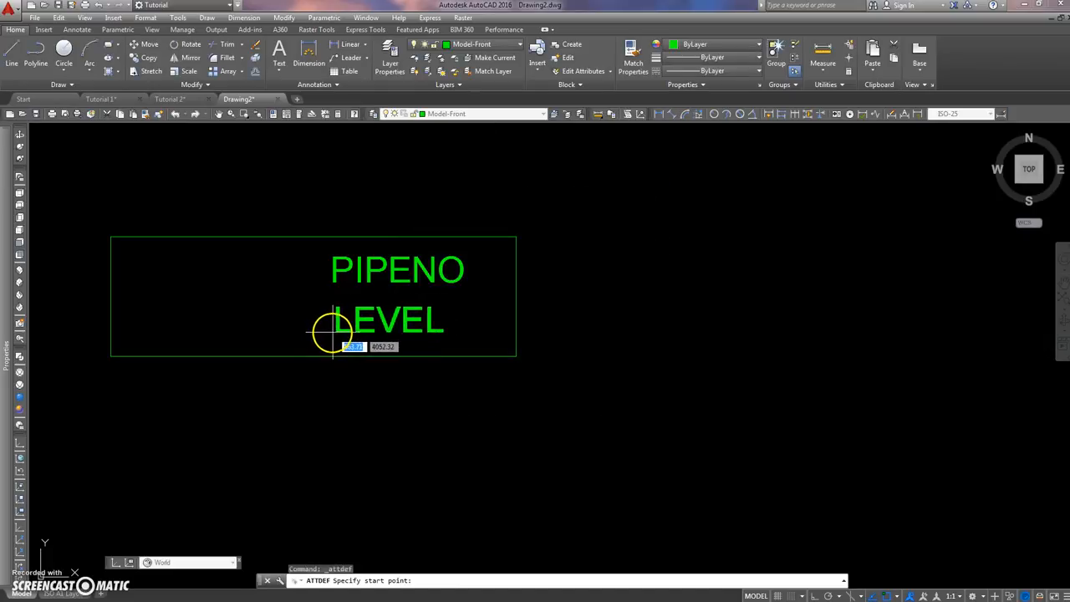
pyautogui.click(333, 333)
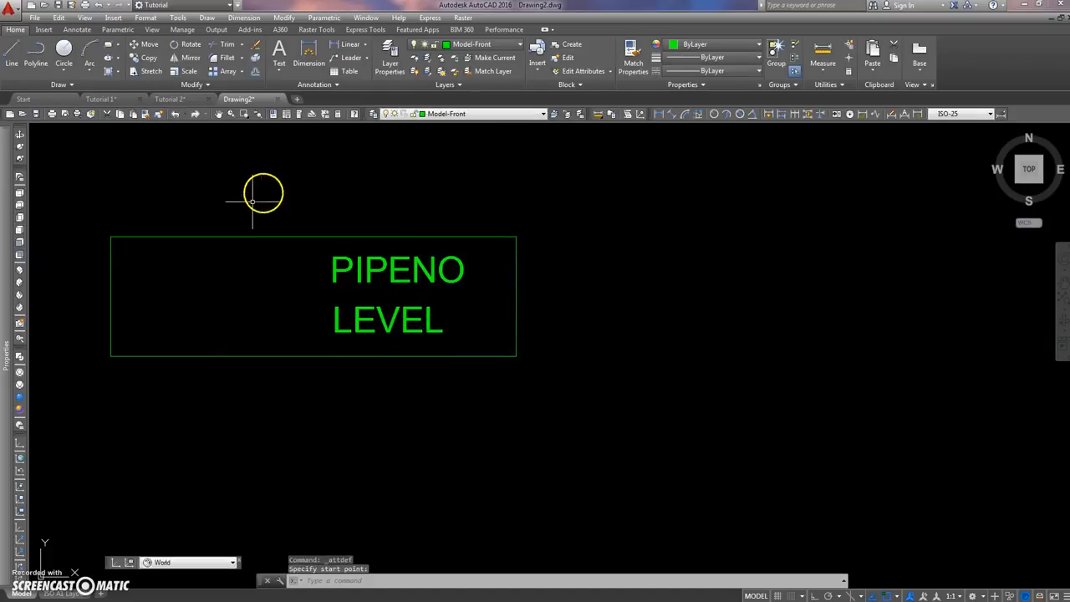
# - Start a block definition named LEVEL TAG with its base point at the midpoint of the rectangle's lower edge
pyautogui.moveTo(370, 198); pyautogui.dragTo(443, 246, button='middle')
pyautogui.scroll(-3, 442, 246)
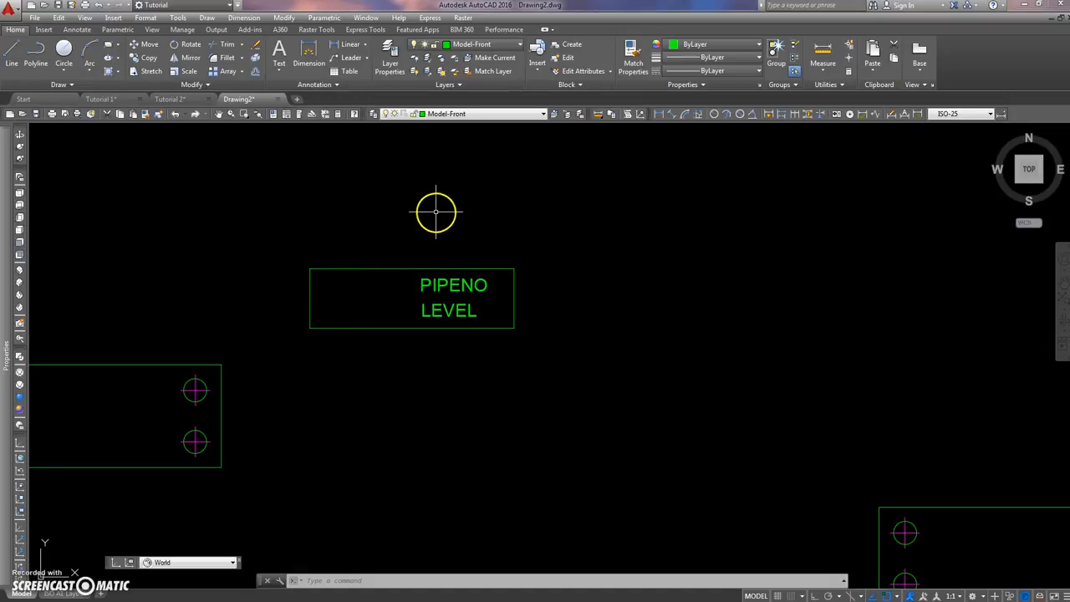
pyautogui.write('b')
pyautogui.press('Return')
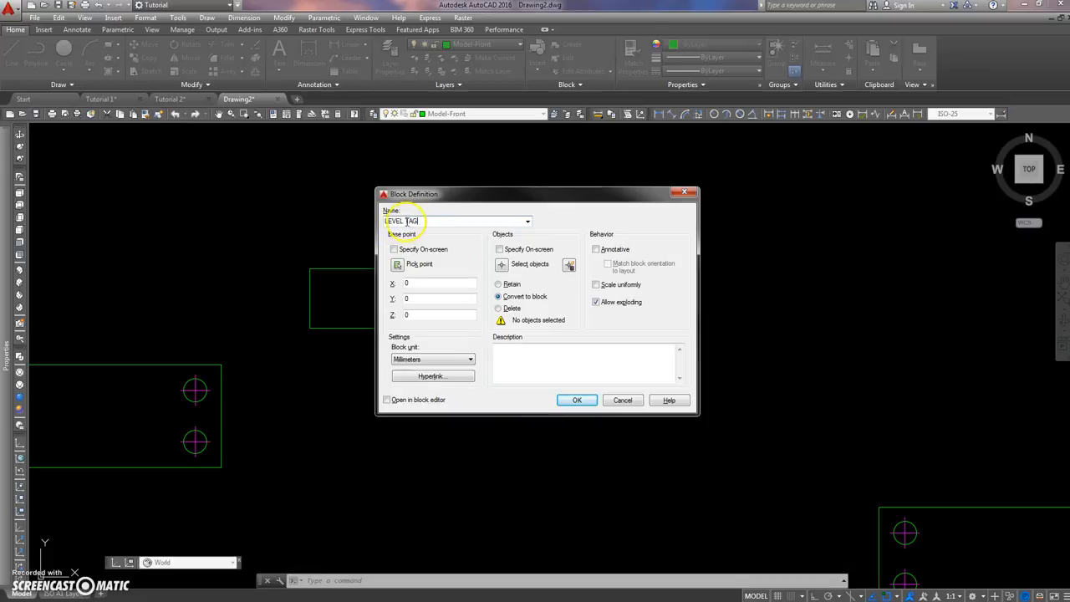
pyautogui.click(397, 266)
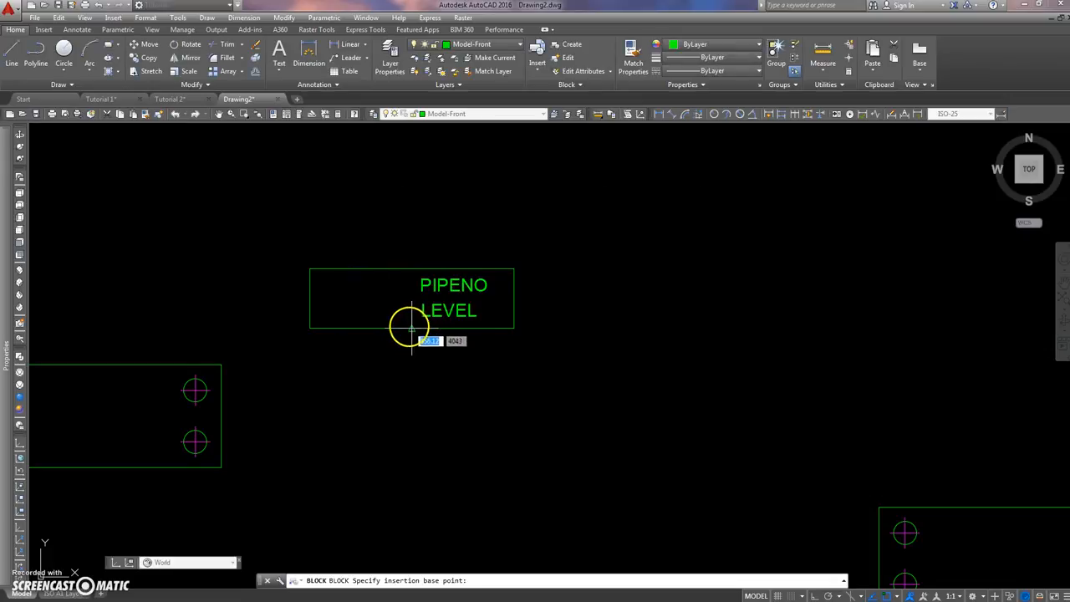
pyautogui.click(411, 335)
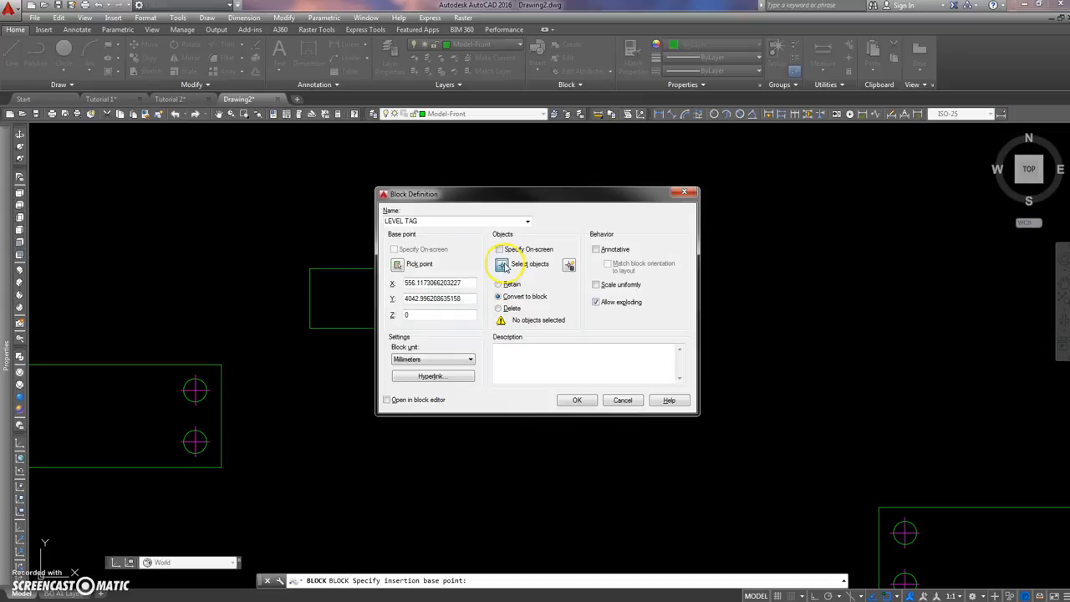
# - Add the PIPENO attribute, the LEVEL attribute and the rectangle to the block, convert them to it, and dismiss the attribute value editing
pyautogui.click(501, 264)
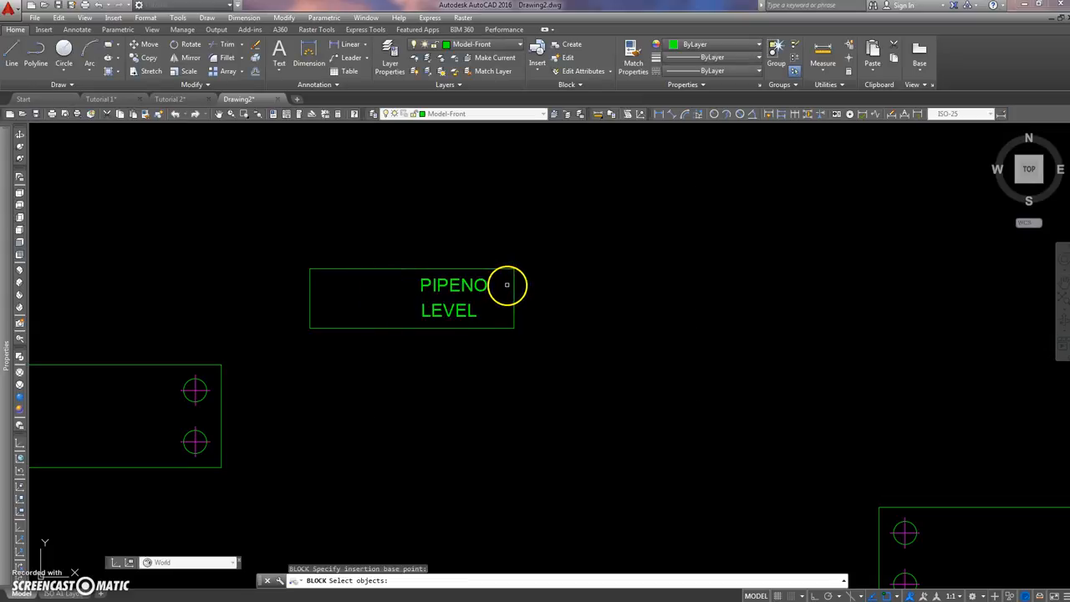
pyautogui.click(454, 286)
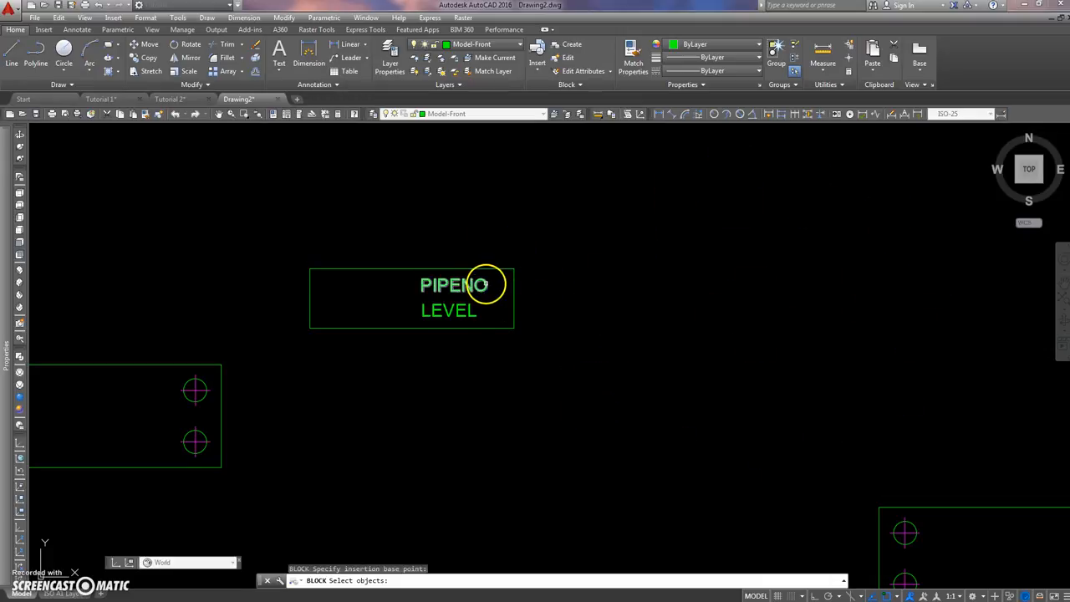
pyautogui.click(488, 286)
pyautogui.click(470, 308)
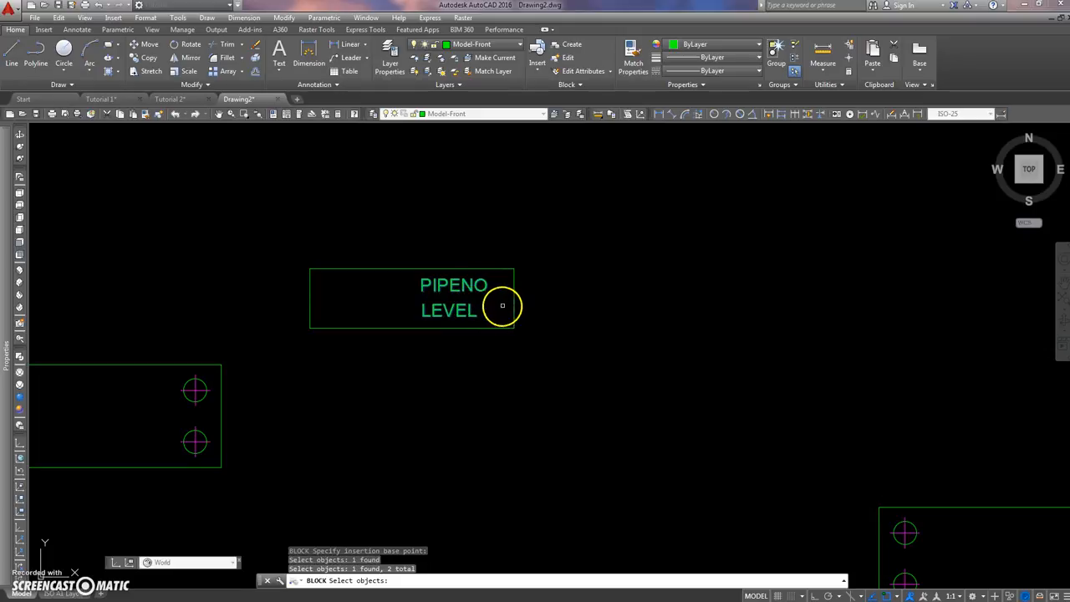
pyautogui.click(512, 291)
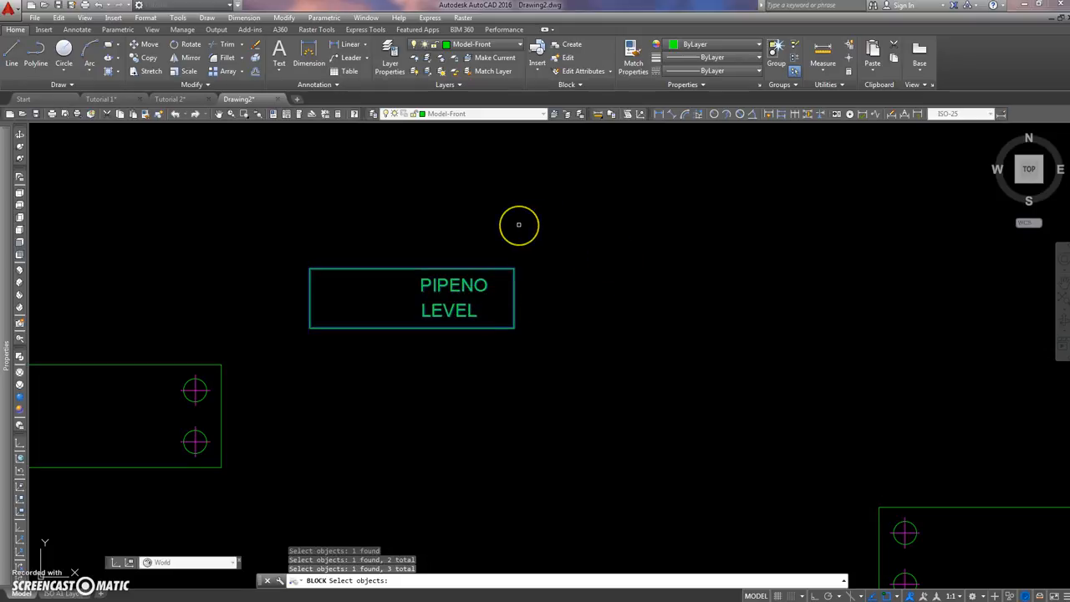
pyautogui.press('Return')
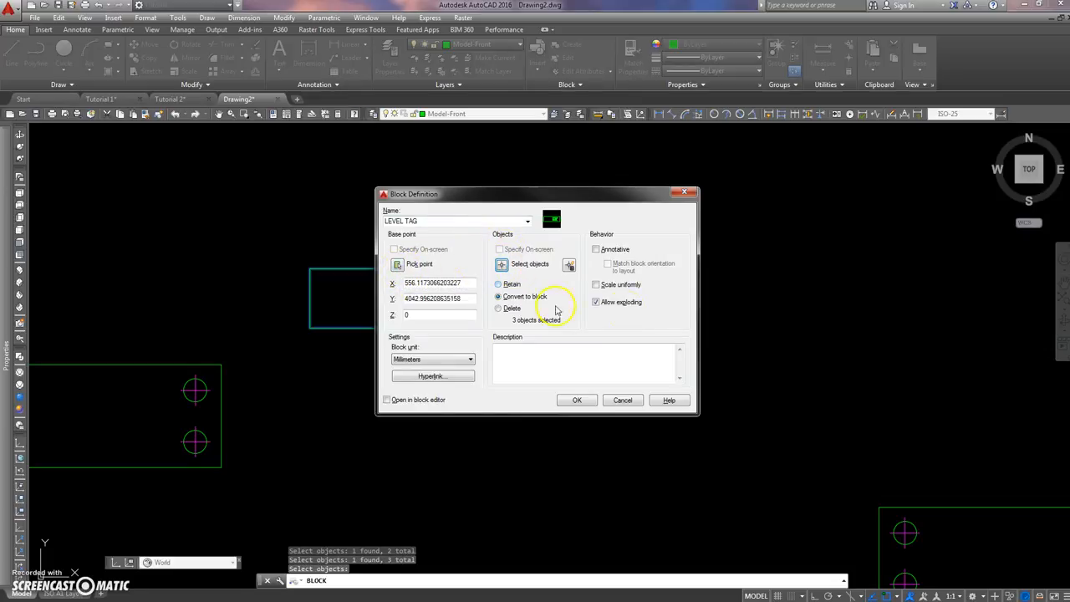
pyautogui.click(577, 401)
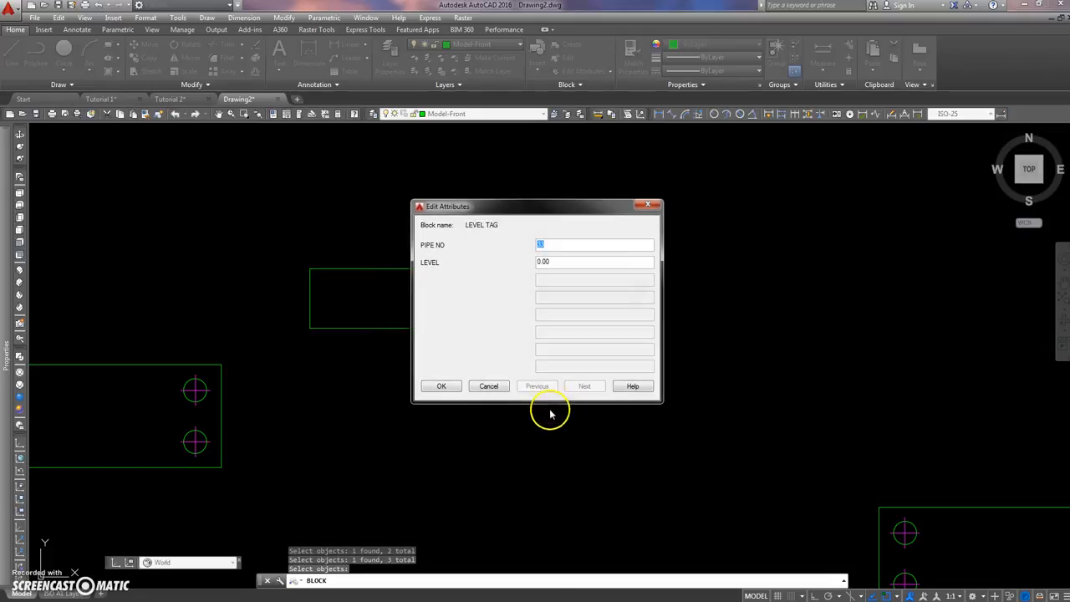
pyautogui.click(490, 387)
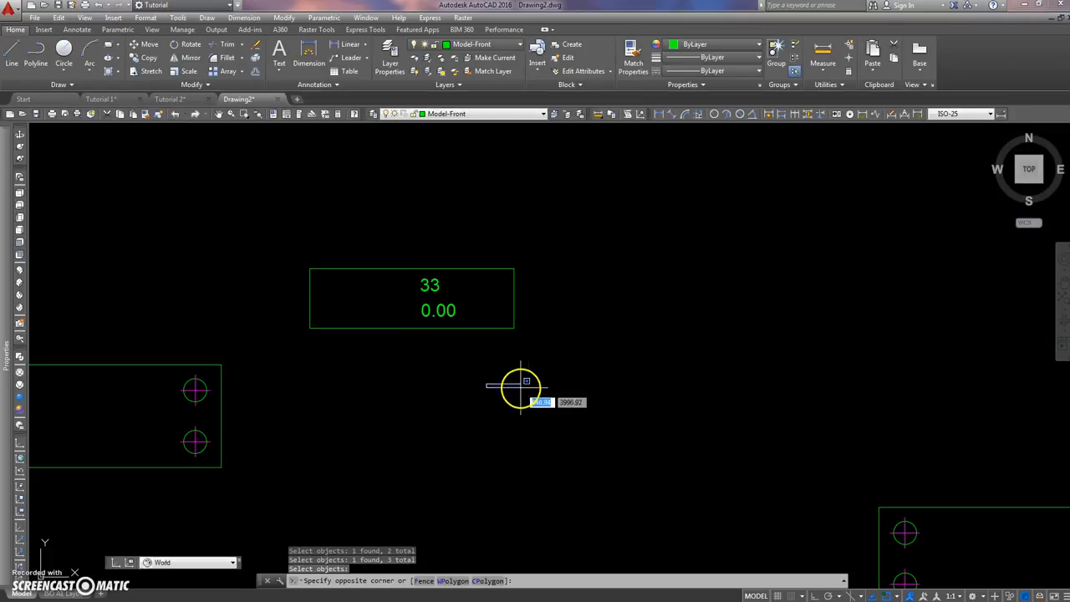
pyautogui.click(464, 386)
pyautogui.moveTo(433, 365); pyautogui.dragTo(397, 339, button='middle')
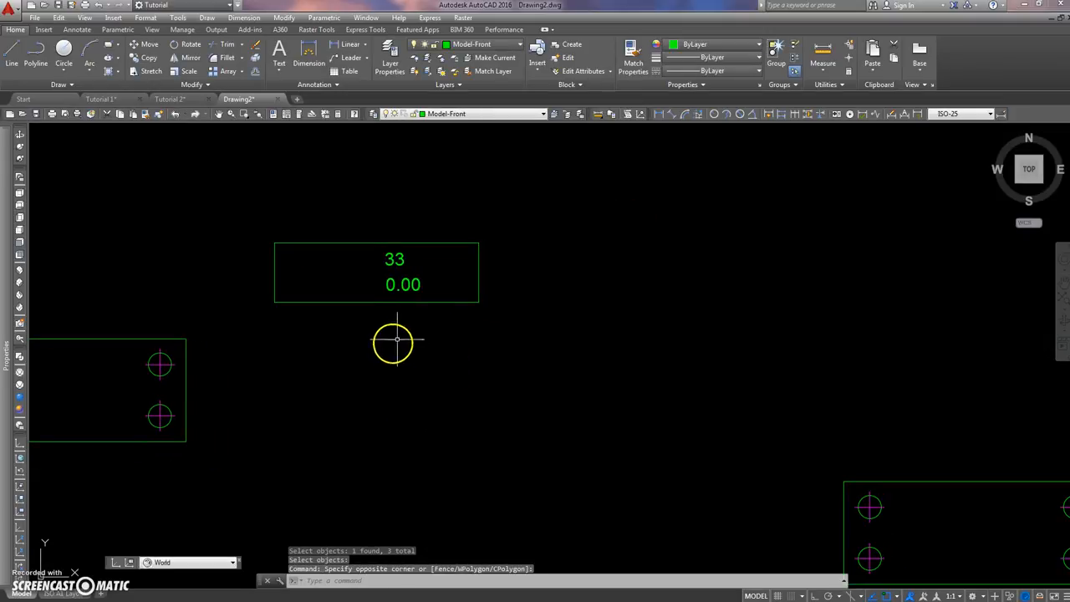
pyautogui.click(511, 271)
pyautogui.click(467, 302)
pyautogui.press('Escape')
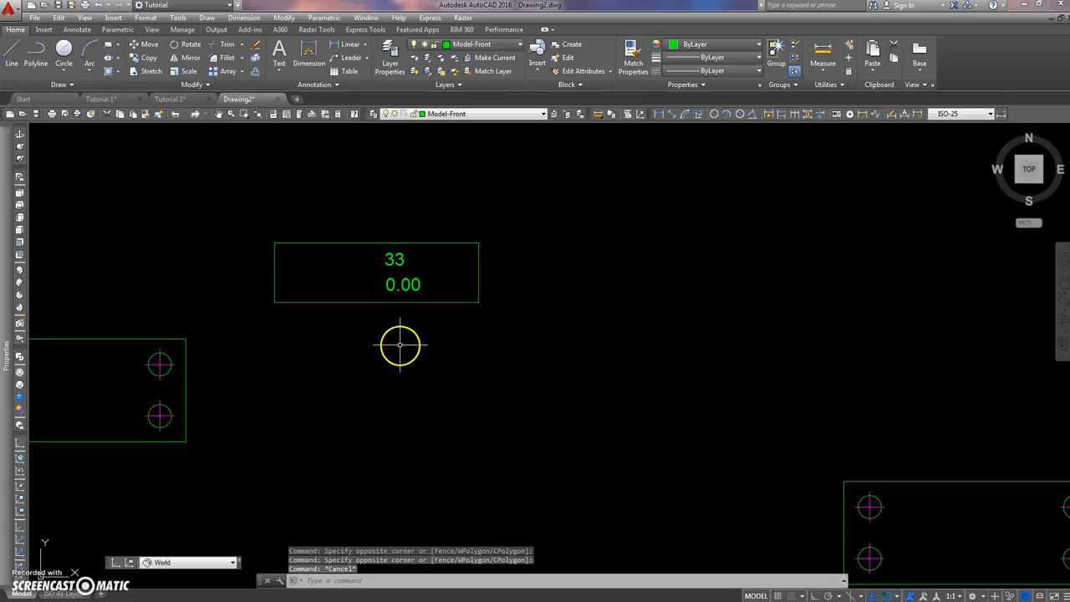
# - Copy the LEVEL TAG block once, placing the copy beside the original to its right with a clear gap between them
pyautogui.write('co')
pyautogui.press('Return')
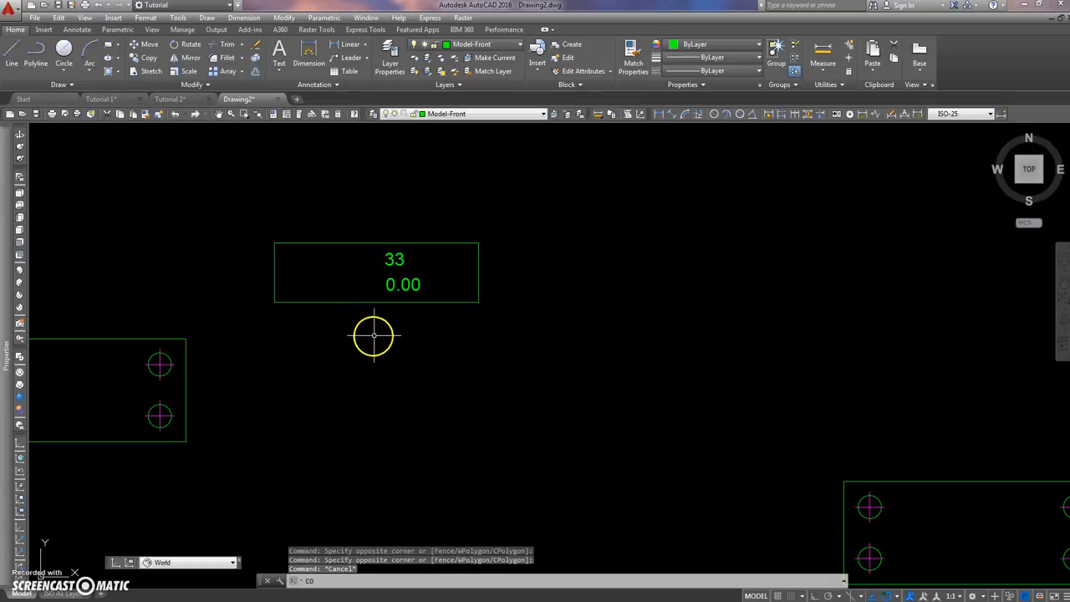
pyautogui.click(390, 302)
pyautogui.press('Return')
pyautogui.click(318, 335)
pyautogui.click(645, 337)
pyautogui.press('Return')
pyautogui.moveTo(677, 313); pyautogui.dragTo(602, 283, button='middle')
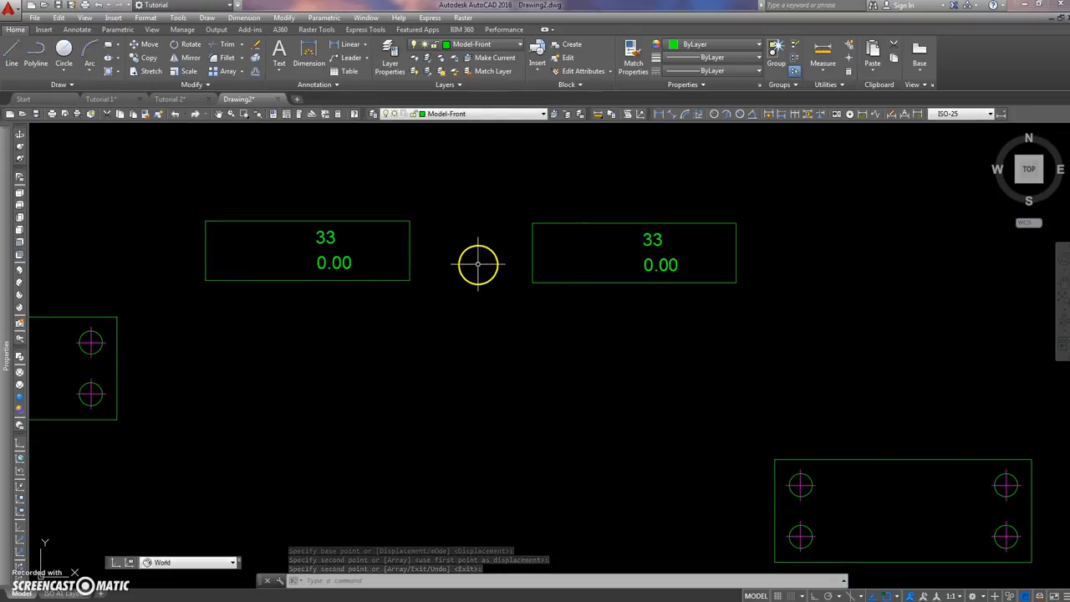
# - Edit the attributes of the copied LEVEL TAG, setting PIPE NO to 66 and LEVEL to 0.15
pyautogui.write('ATE')
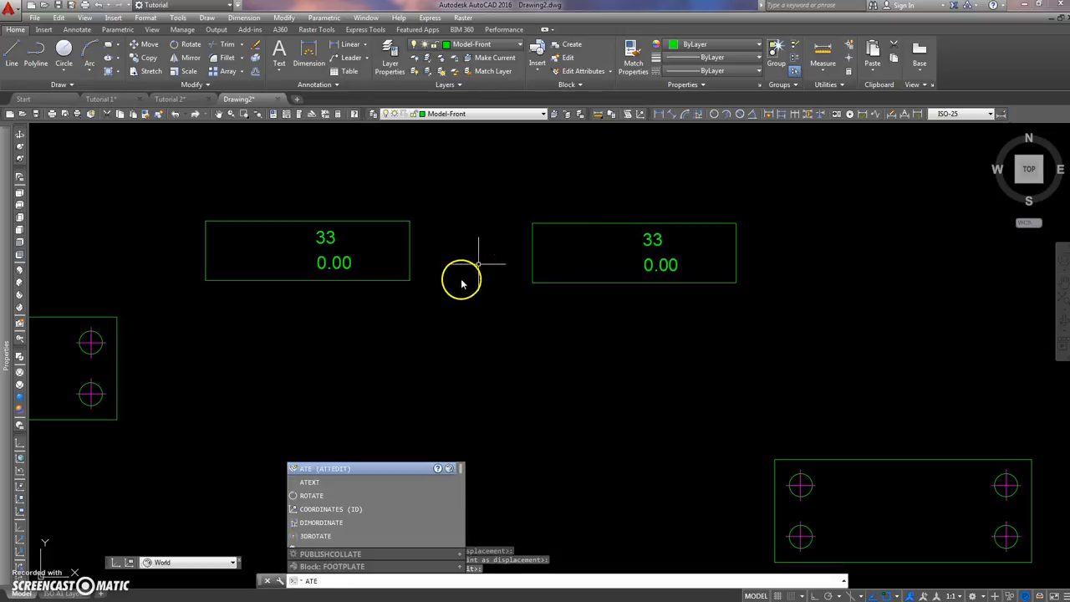
pyautogui.press('Return')
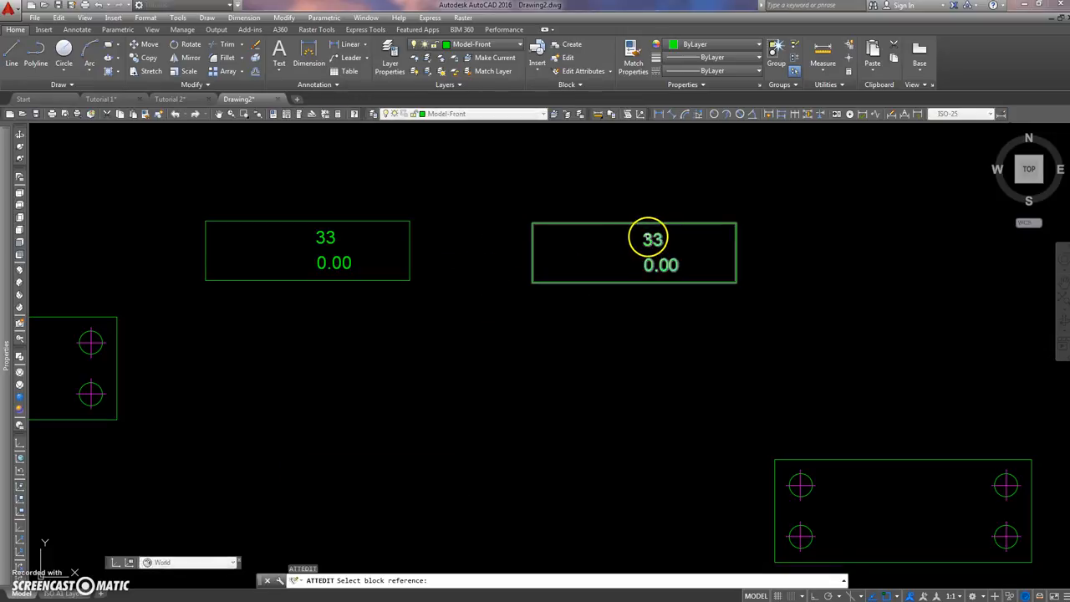
pyautogui.click(649, 222)
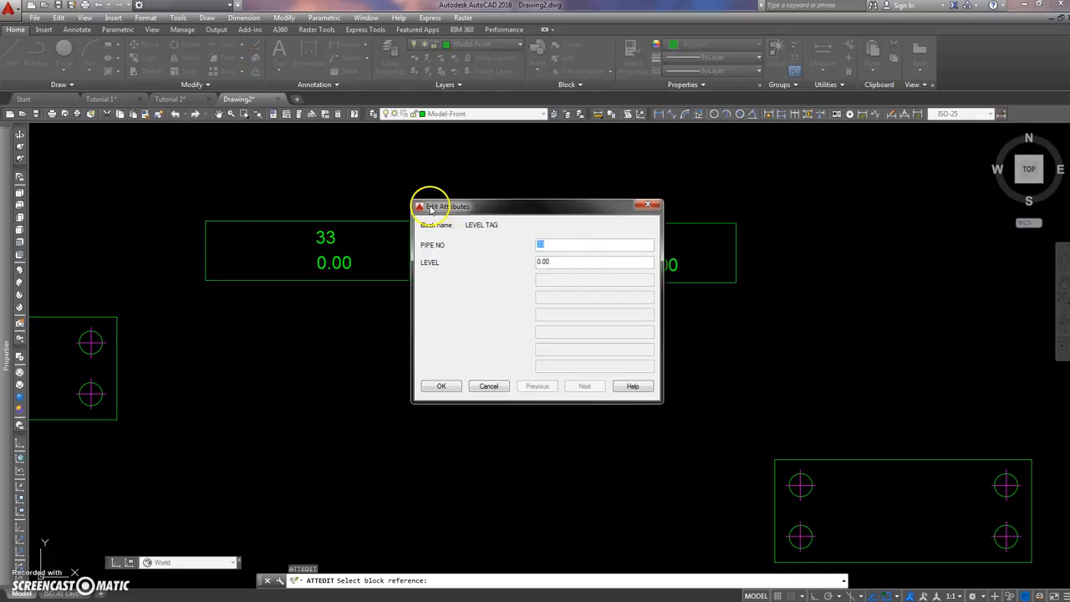
pyautogui.moveTo(546, 210); pyautogui.dragTo(296, 197)
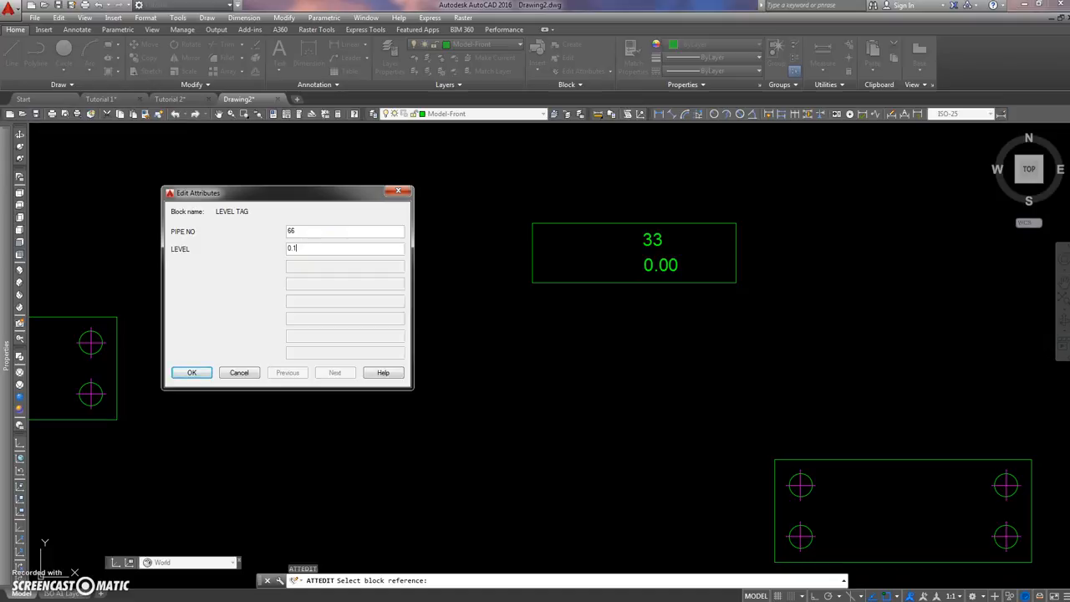
pyautogui.click(190, 374)
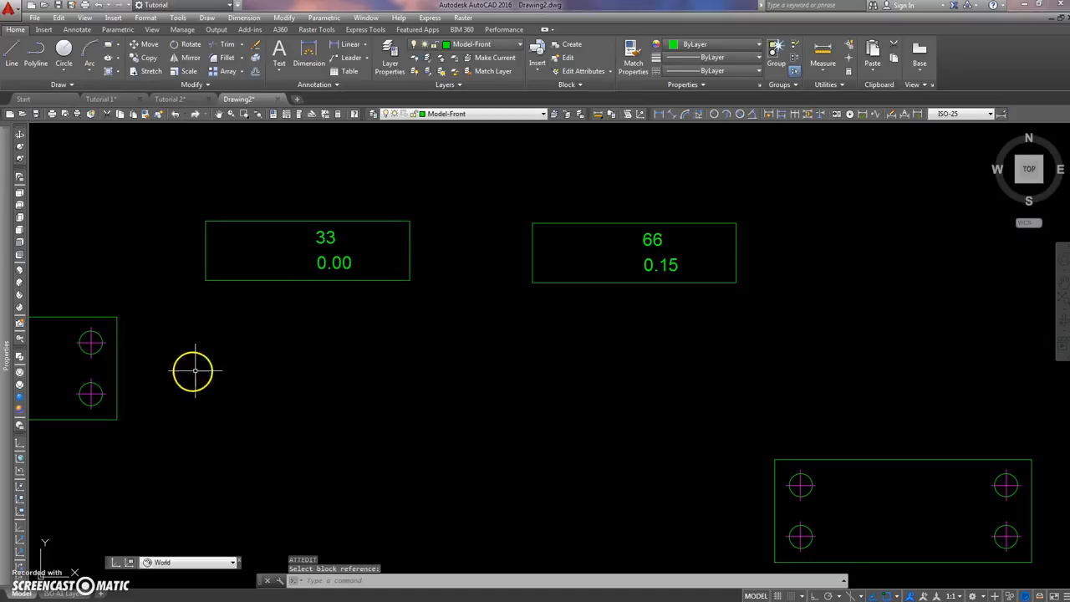
pyautogui.scroll(-3, 644, 272)
pyautogui.scroll(5, 585, 270)
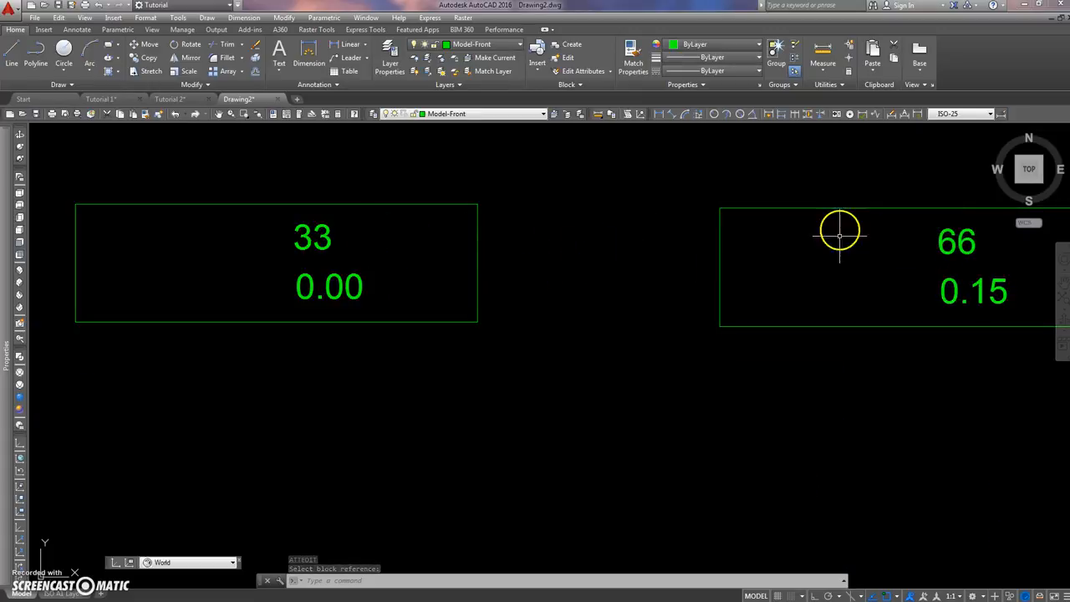
pyautogui.scroll(-2, 694, 263)
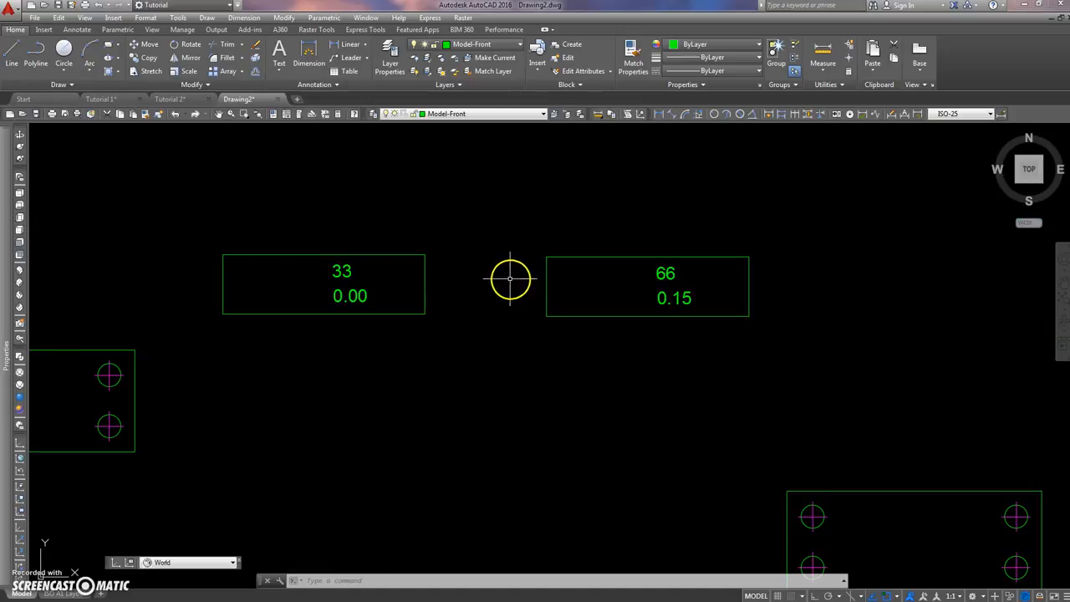
# - Move the LEVEL TAG for pipe 66 freely down and slightly left, so it sits lower than the pipe 33 tag
pyautogui.press('Escape')
pyautogui.press('Escape')
pyautogui.write('M')
pyautogui.press('Return')
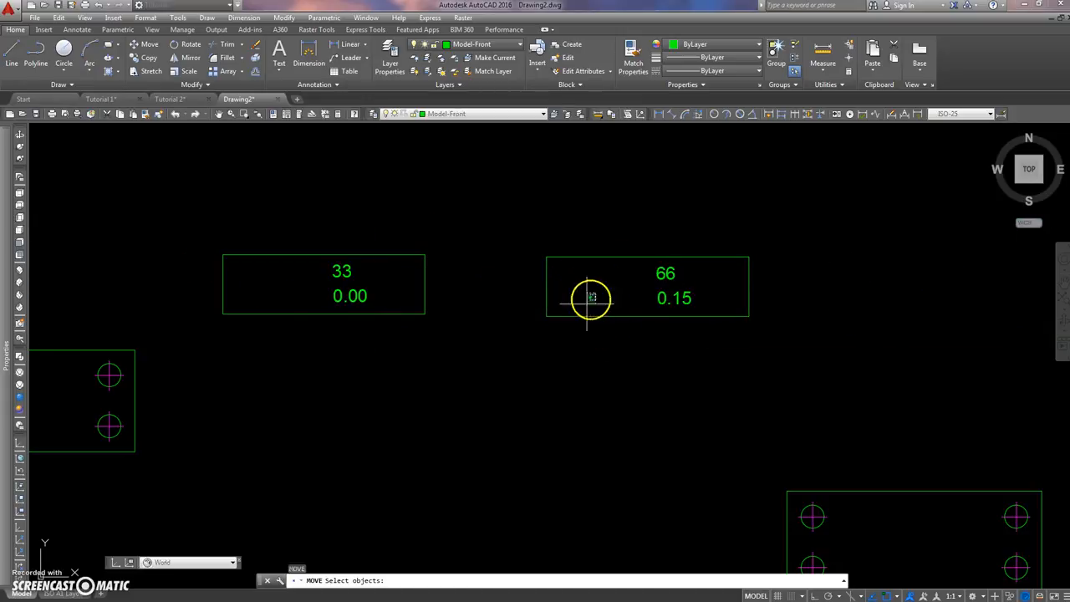
pyautogui.click(585, 298)
pyautogui.click(526, 334)
pyautogui.press('Return')
pyautogui.click(539, 311)
pyautogui.click(504, 422)
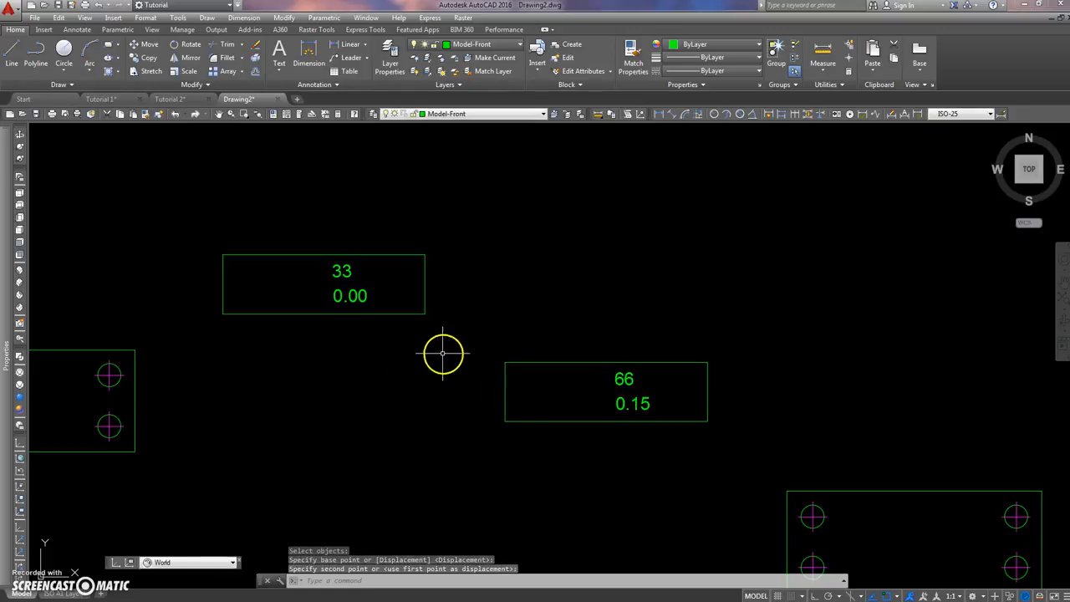
# - Move the pipe 33 tag by its left edge midpoint onto the midpoint of the left footplate's right edge
pyautogui.scroll(-2, 468, 267)
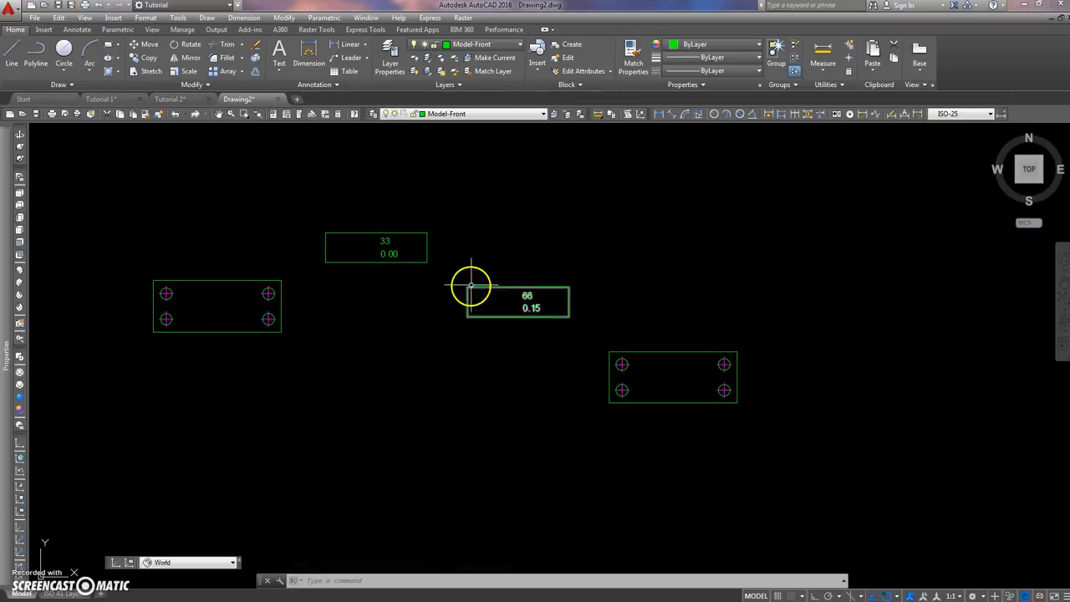
pyautogui.scroll(1, 454, 282)
pyautogui.scroll(2, 433, 291)
pyautogui.moveTo(433, 291); pyautogui.dragTo(455, 259, button='middle')
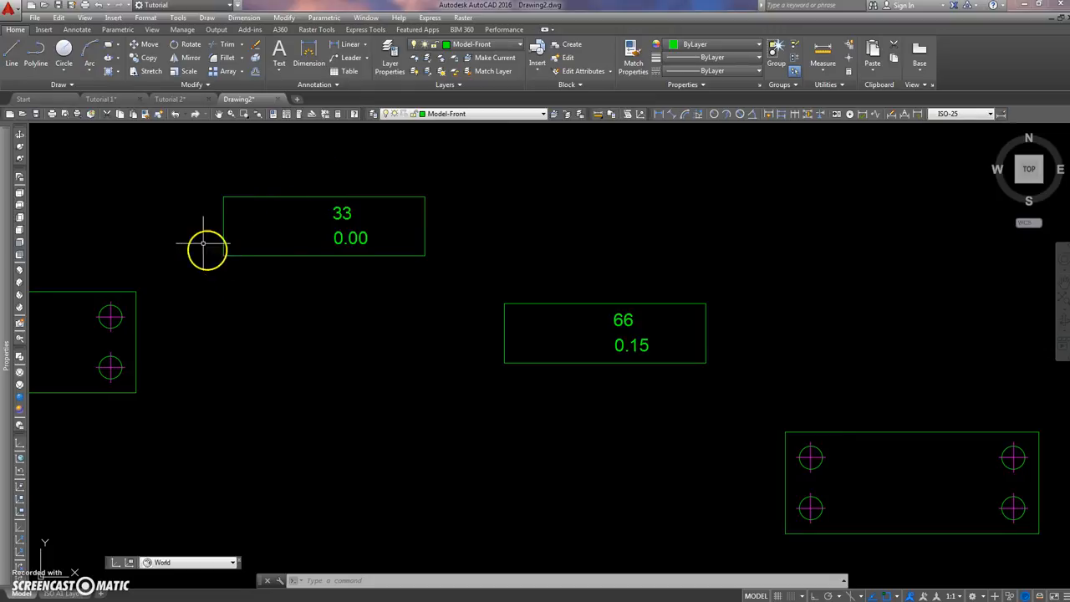
pyautogui.moveTo(223, 219)
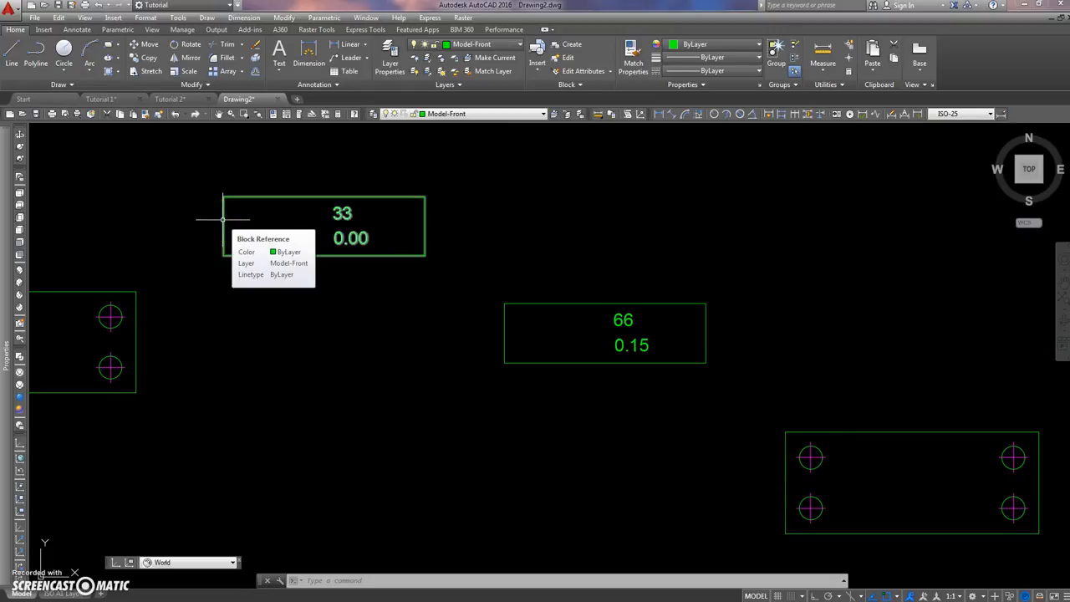
pyautogui.click(133, 340)
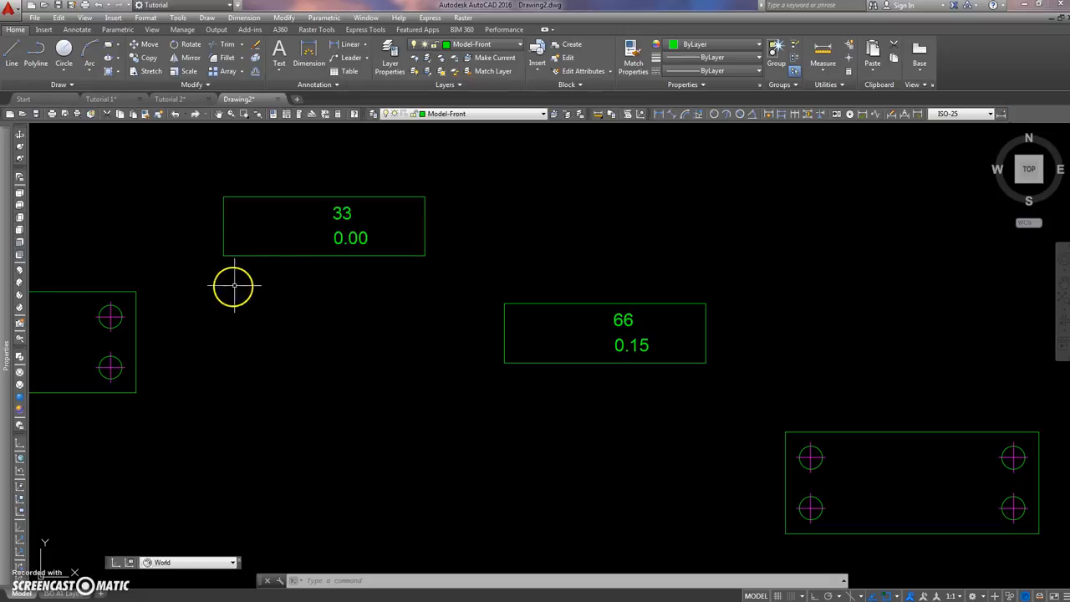
pyautogui.write('m')
pyautogui.press('Return')
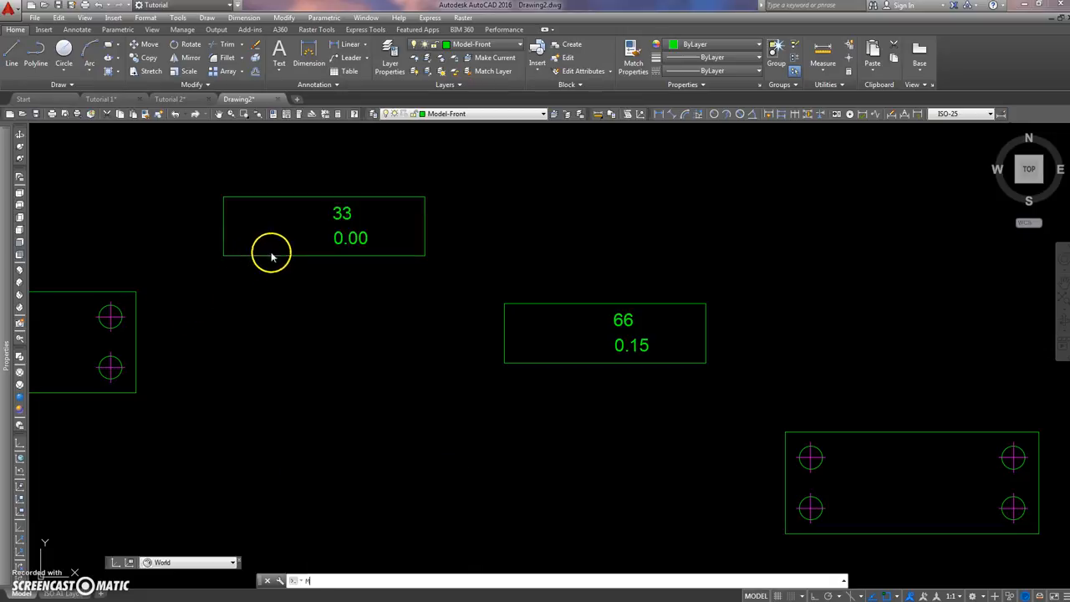
pyautogui.click(289, 255)
pyautogui.click(191, 233)
pyautogui.press('Return')
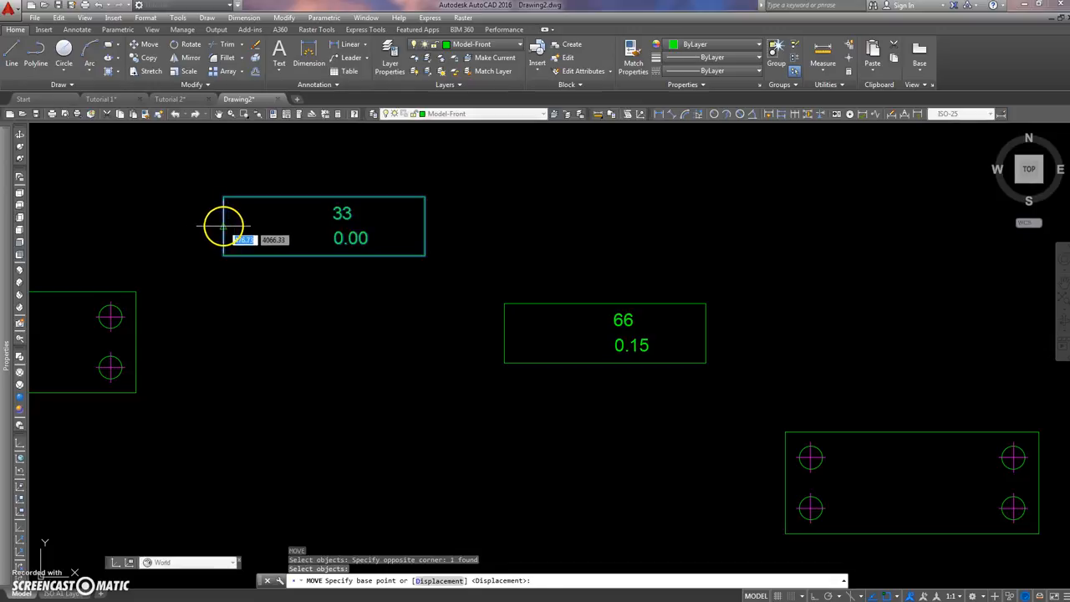
pyautogui.click(224, 226)
pyautogui.click(137, 341)
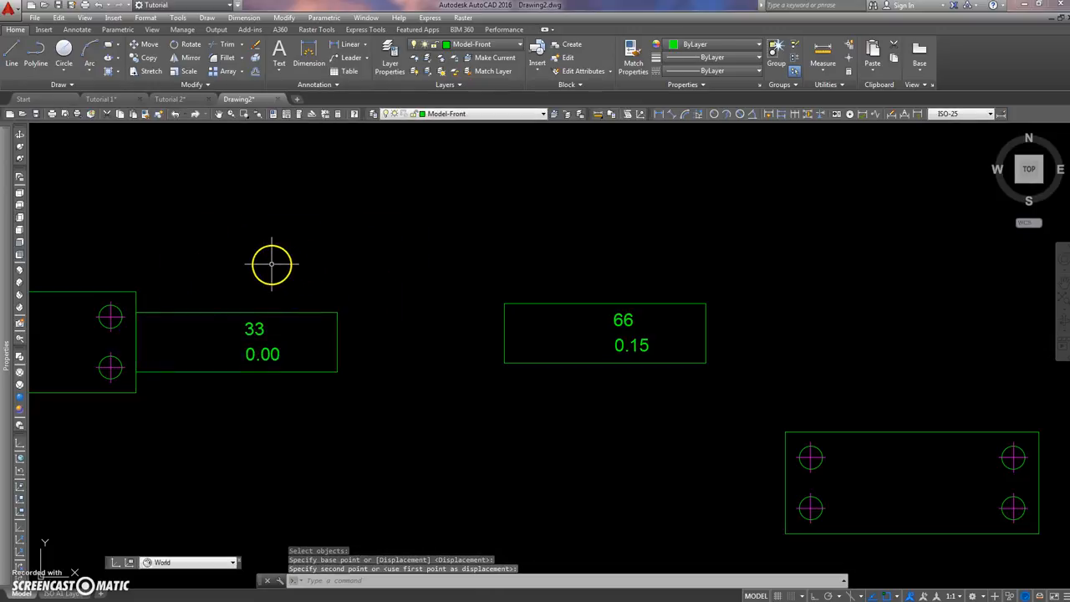
# - Move the pipe 33 tag horizontally right with ortho on, leaving a gap between it and the left footplate
pyautogui.write('m')
pyautogui.press('Return')
pyautogui.click(269, 276)
pyautogui.click(255, 317)
pyautogui.press('Return')
pyautogui.click(200, 278)
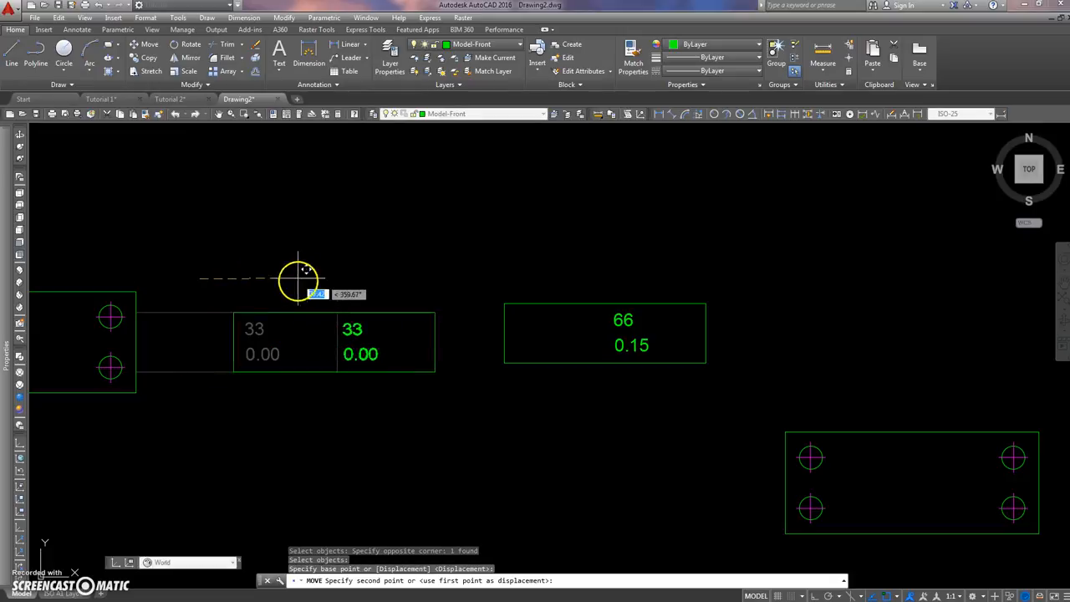
pyautogui.press('F8')
pyautogui.click(295, 279)
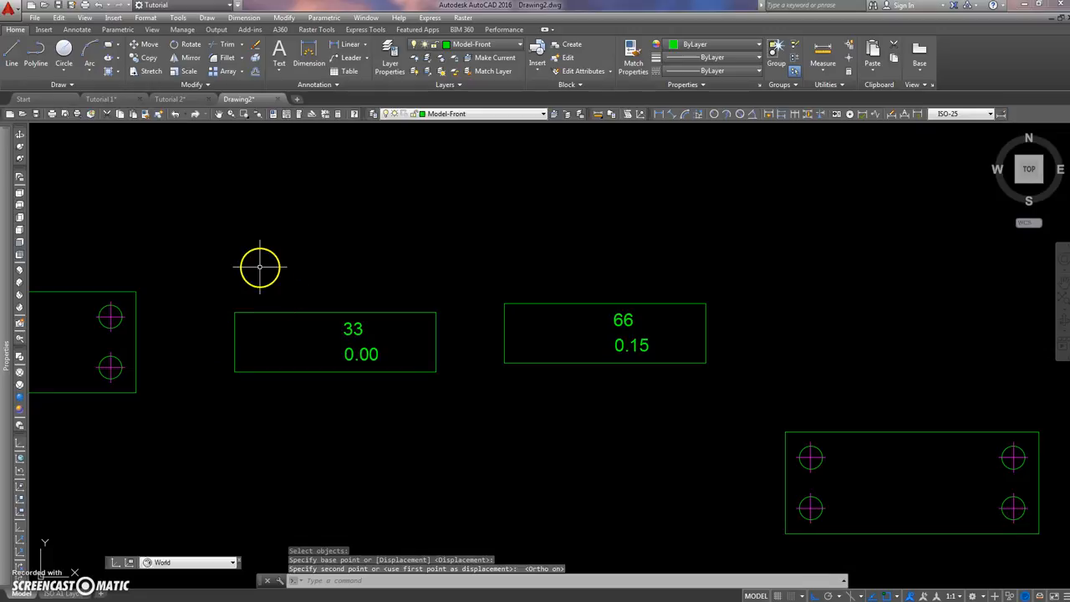
# - Move the pipe 33 tag straight up so it sits above the left footplate's level
pyautogui.scroll(-3, 279, 231)
pyautogui.moveTo(279, 231); pyautogui.dragTo(251, 282, button='middle')
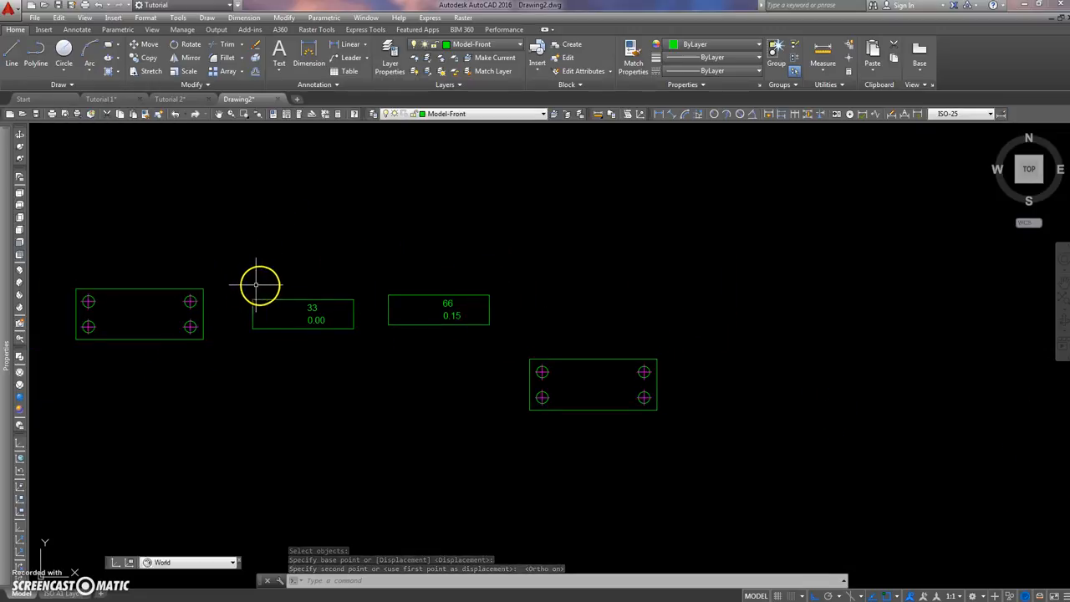
pyautogui.press('space')
pyautogui.click(303, 336)
pyautogui.press('space')
pyautogui.click(302, 334)
pyautogui.click(300, 263)
pyautogui.press('Escape')
pyautogui.moveTo(248, 277); pyautogui.dragTo(302, 297, button='middle')
pyautogui.moveTo(287, 306); pyautogui.dragTo(257, 302, button='middle')
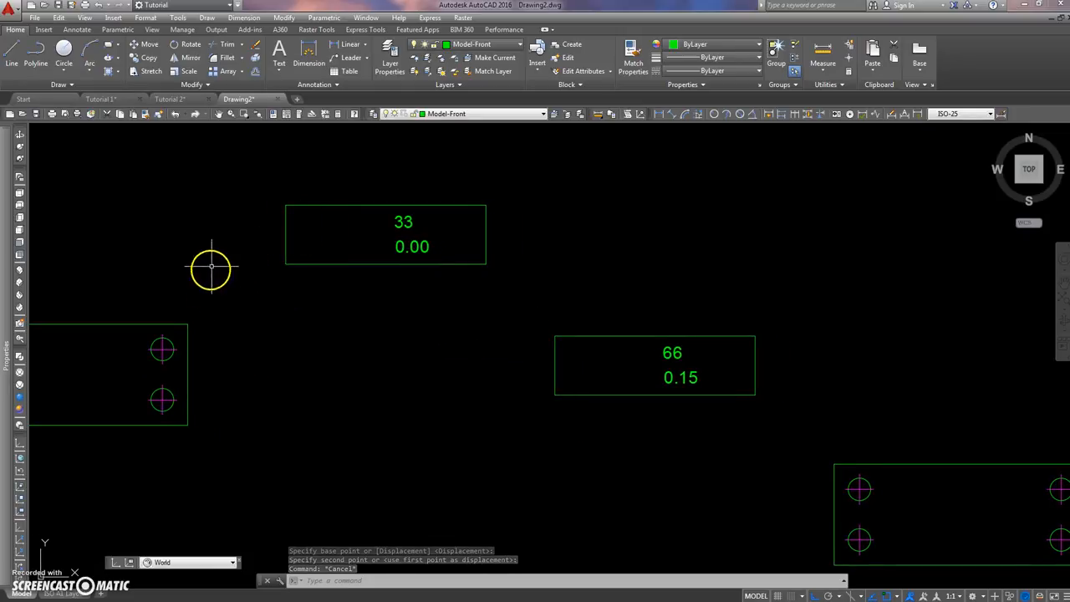
pyautogui.write('m')
pyautogui.press('Return')
pyautogui.press('Escape')
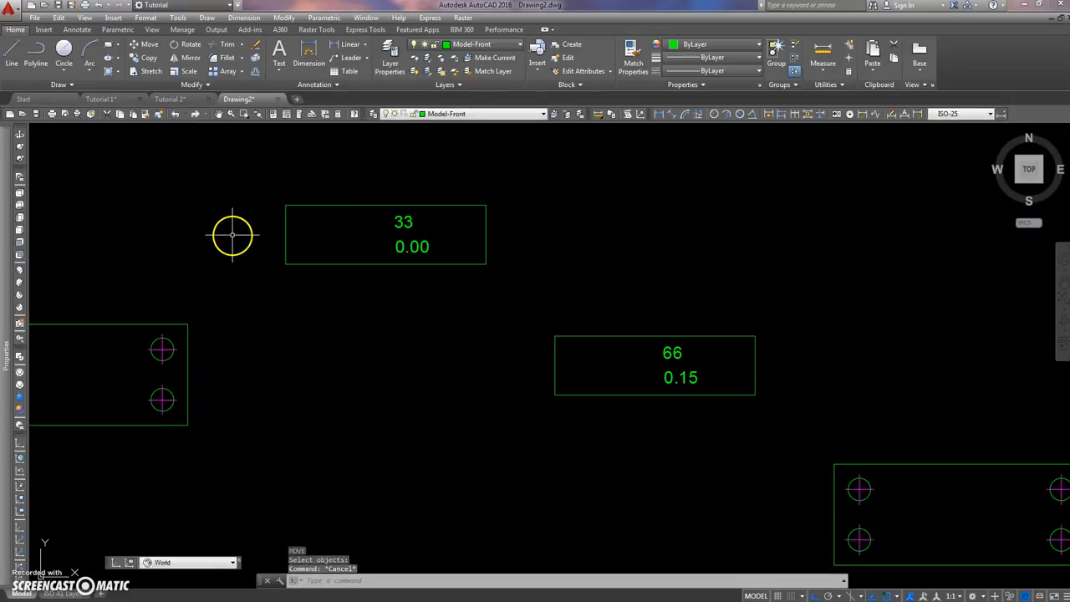
# - Move the pipe 33 tag vertically by its left edge midpoint, using the .Y point filter to match the left footplate's right edge midpoint
pyautogui.write('m')
pyautogui.press('Return')
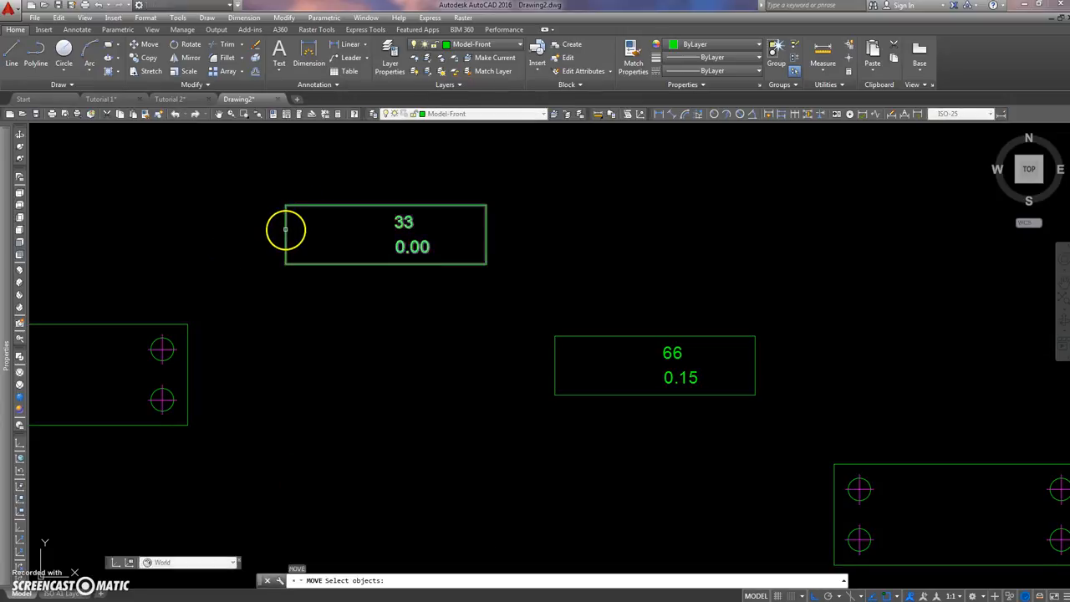
pyautogui.click(285, 232)
pyautogui.press('Return')
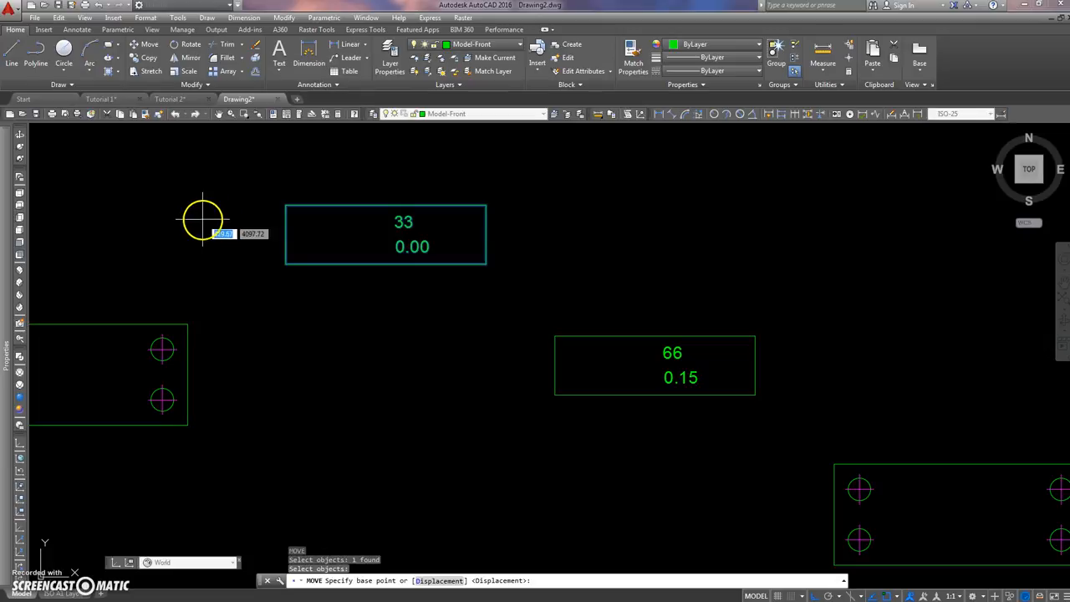
pyautogui.click(285, 234)
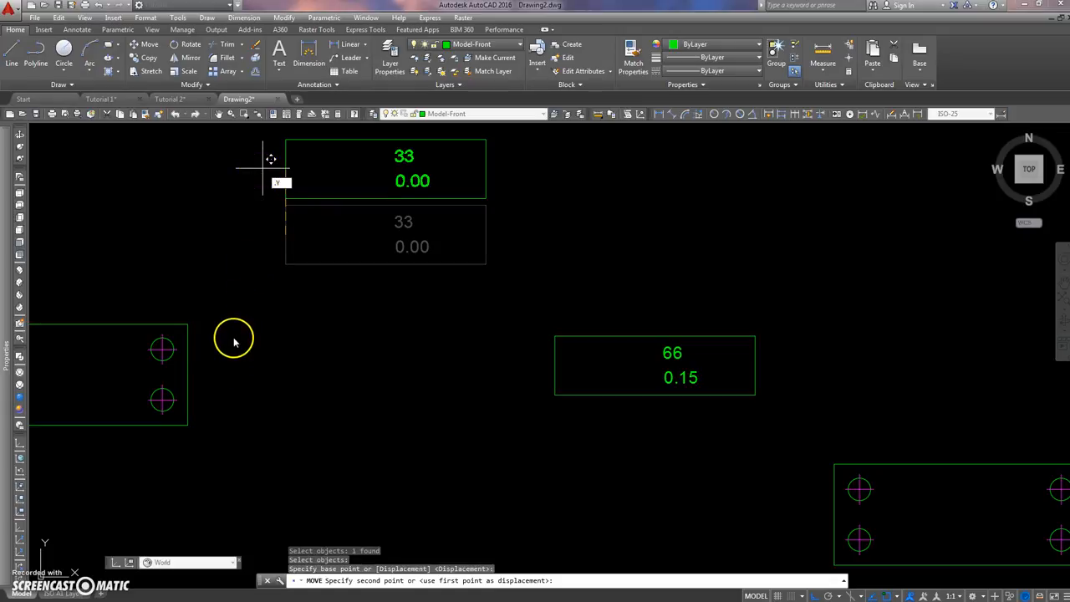
pyautogui.write('.Y')
pyautogui.press('Return')
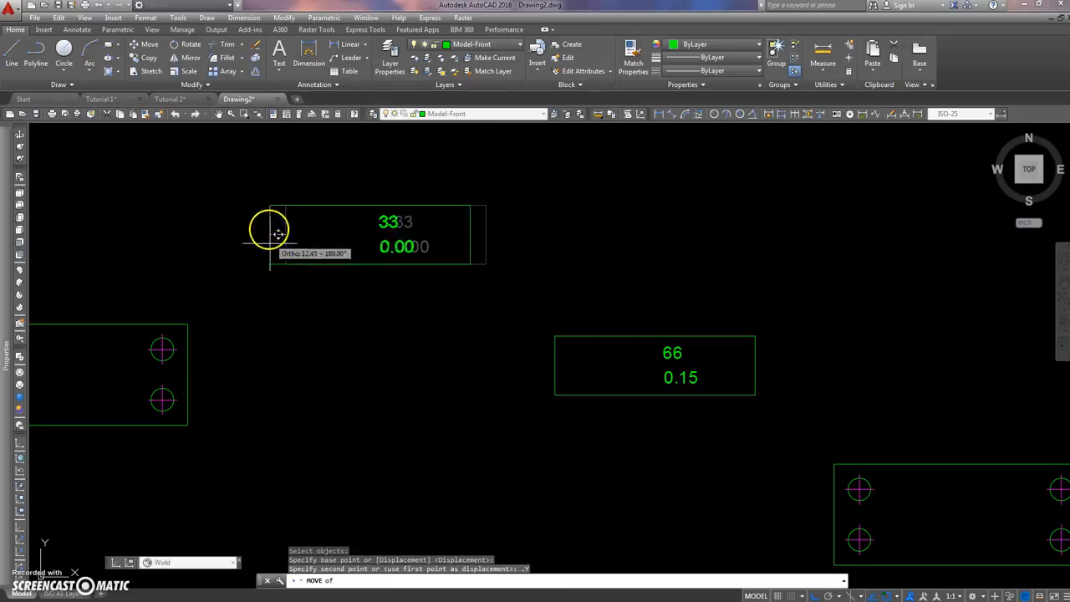
pyautogui.click(178, 395)
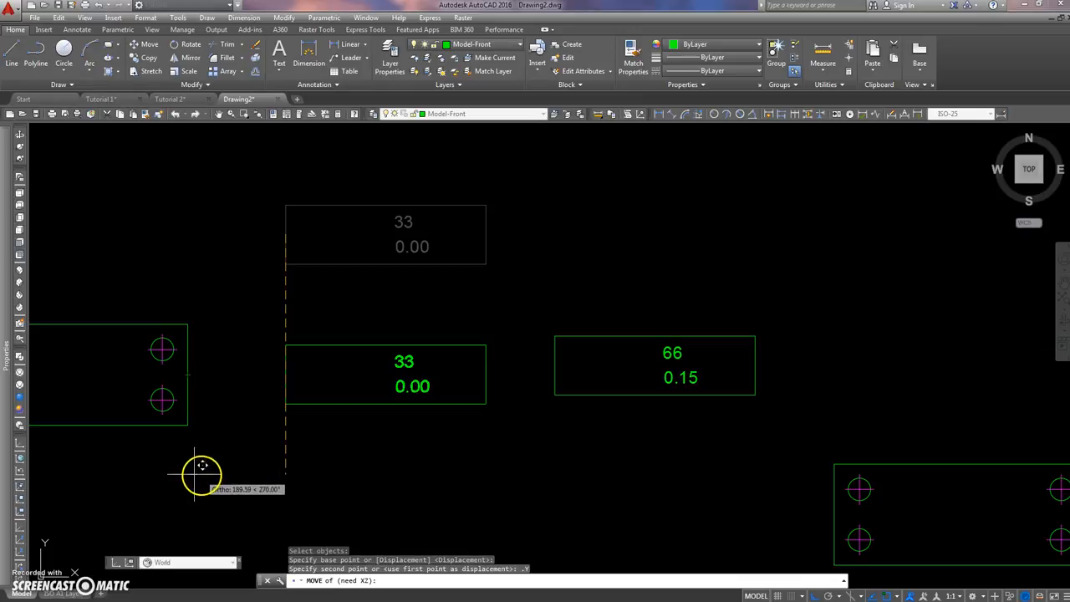
pyautogui.click(366, 456)
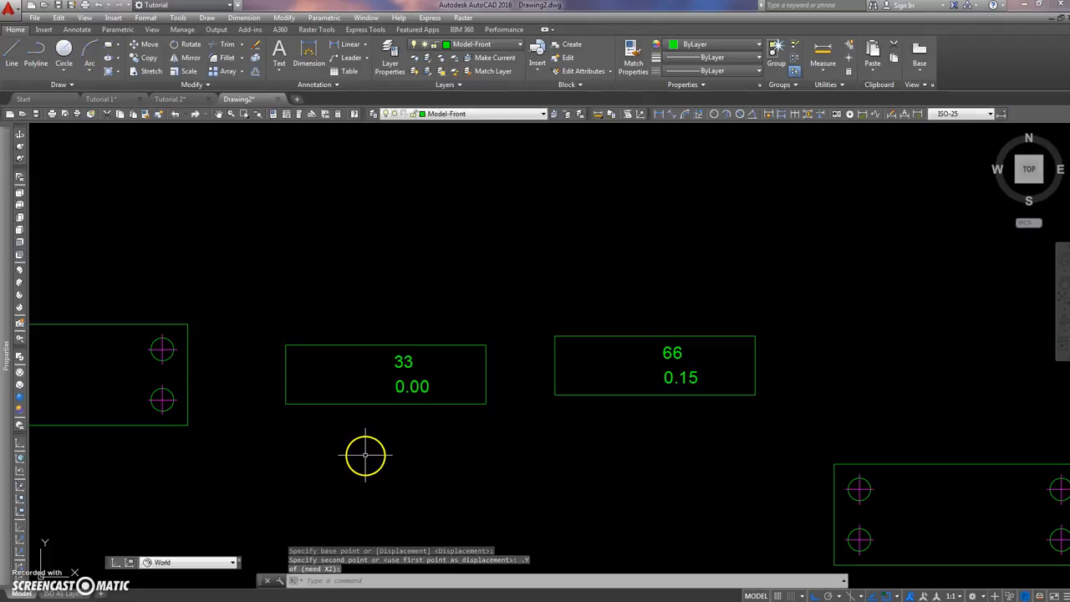
# - Draw a check line from the left footplate's right edge midpoint to the pipe 33 tag's left edge midpoint, and delete it
pyautogui.write('l')
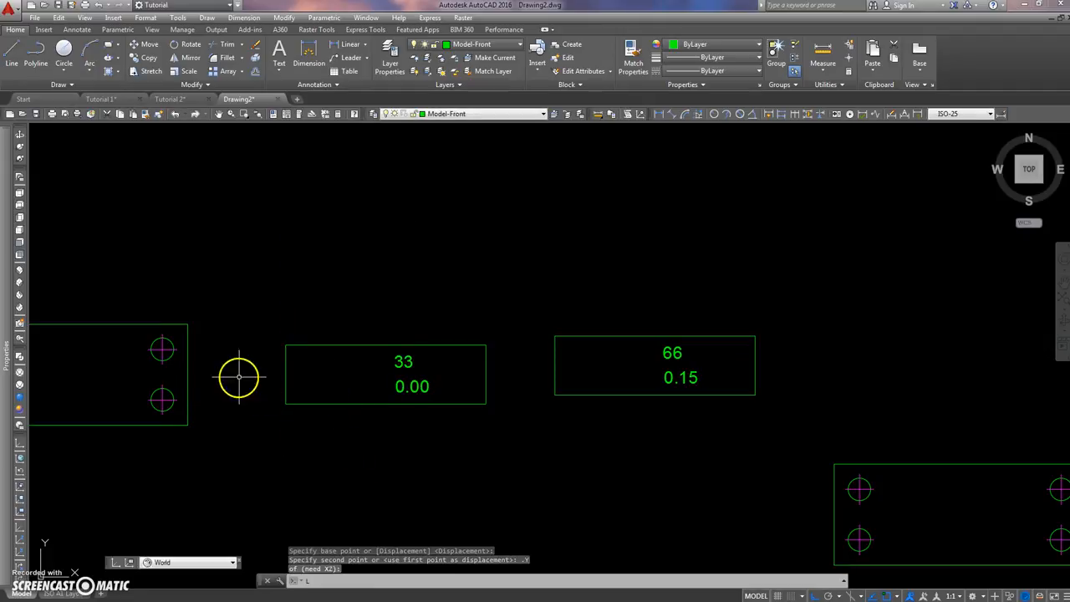
pyautogui.press('Return')
pyautogui.click(185, 375)
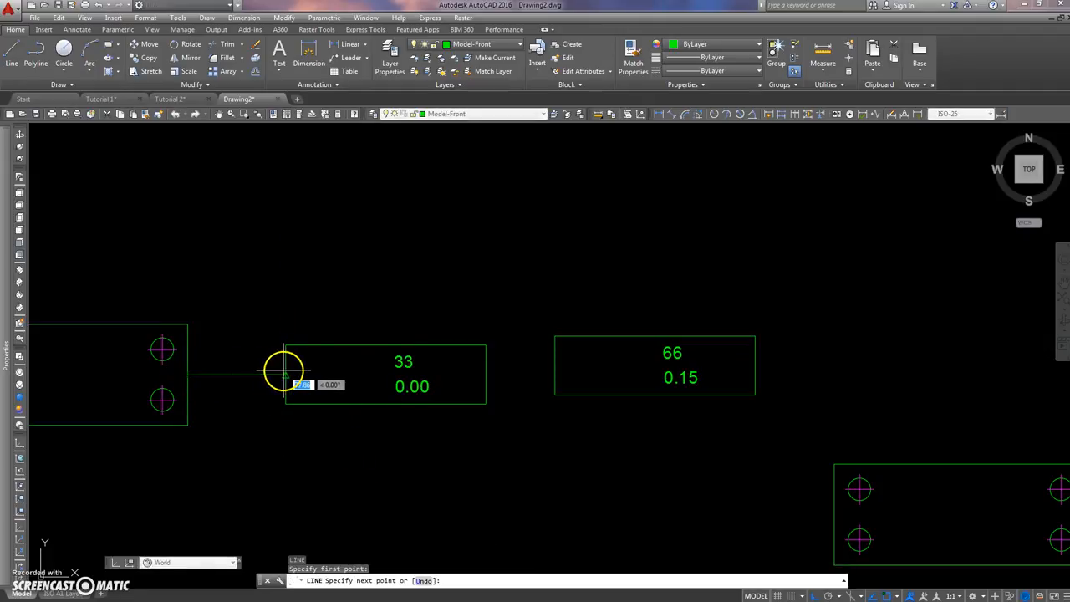
pyautogui.click(284, 375)
pyautogui.press('Return')
pyautogui.click(261, 356)
pyautogui.click(231, 396)
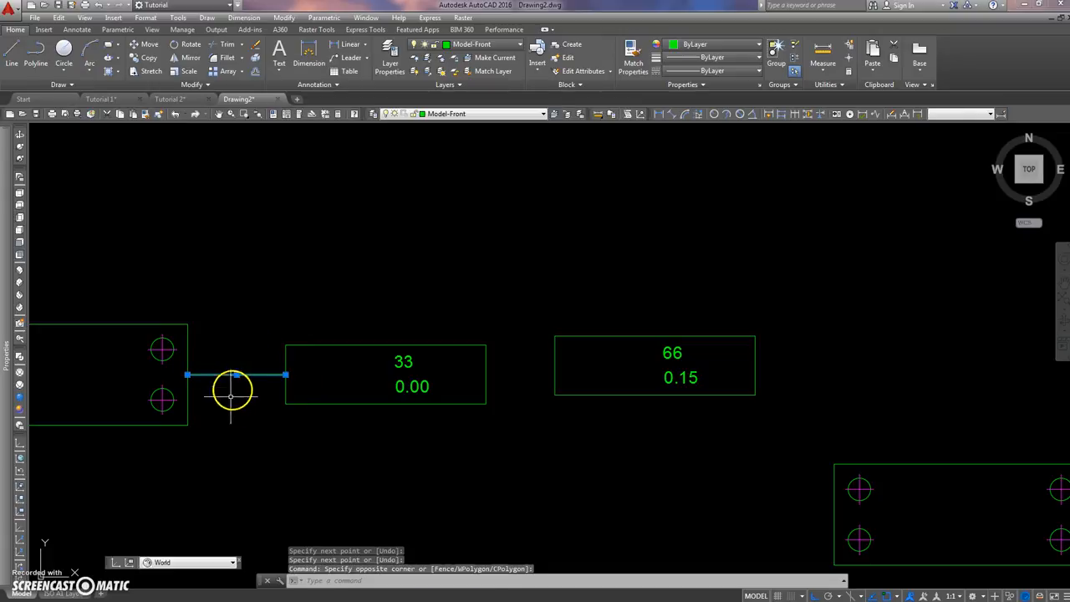
pyautogui.press('Delete')
# - Move the aligned pipe 33 tag straight up, back above the left footplate
pyautogui.scroll(-3, 418, 397)
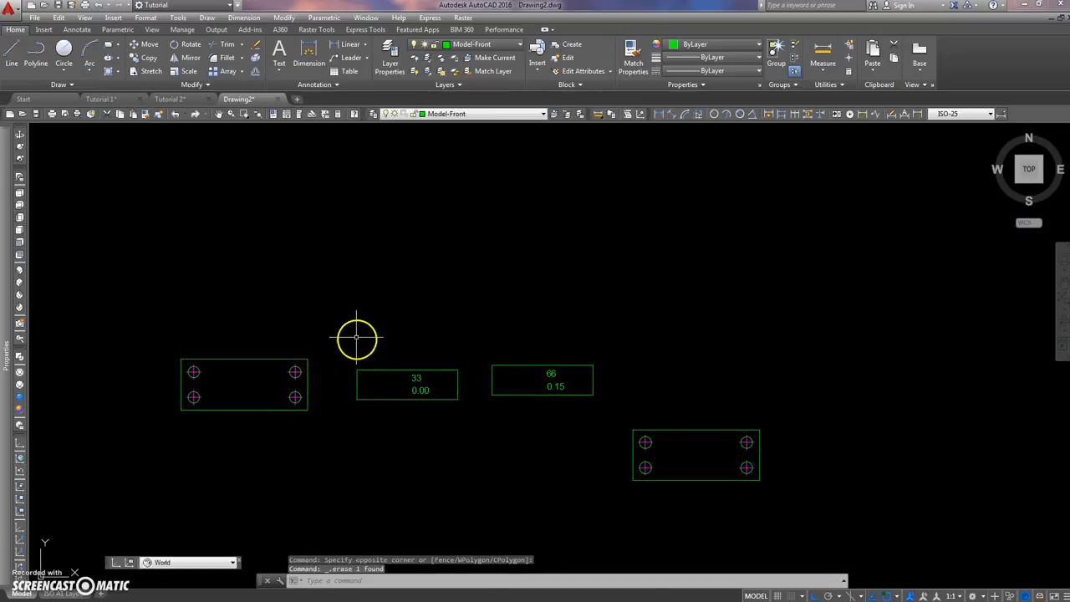
pyautogui.write('m')
pyautogui.press('Return')
pyautogui.click(417, 313)
pyautogui.click(375, 378)
pyautogui.press('Return')
pyautogui.click(391, 383)
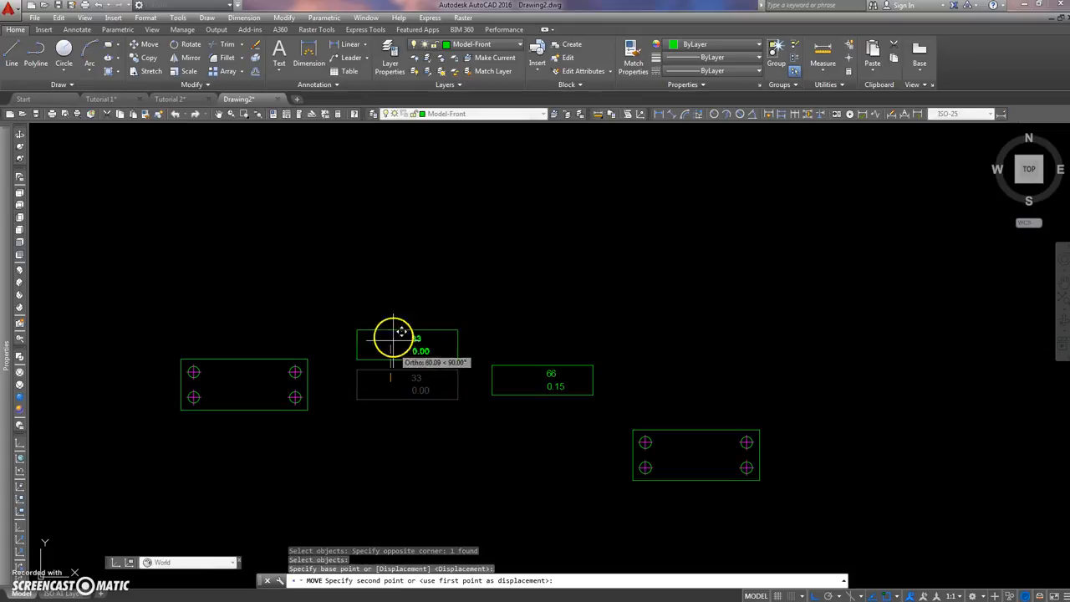
pyautogui.click(391, 315)
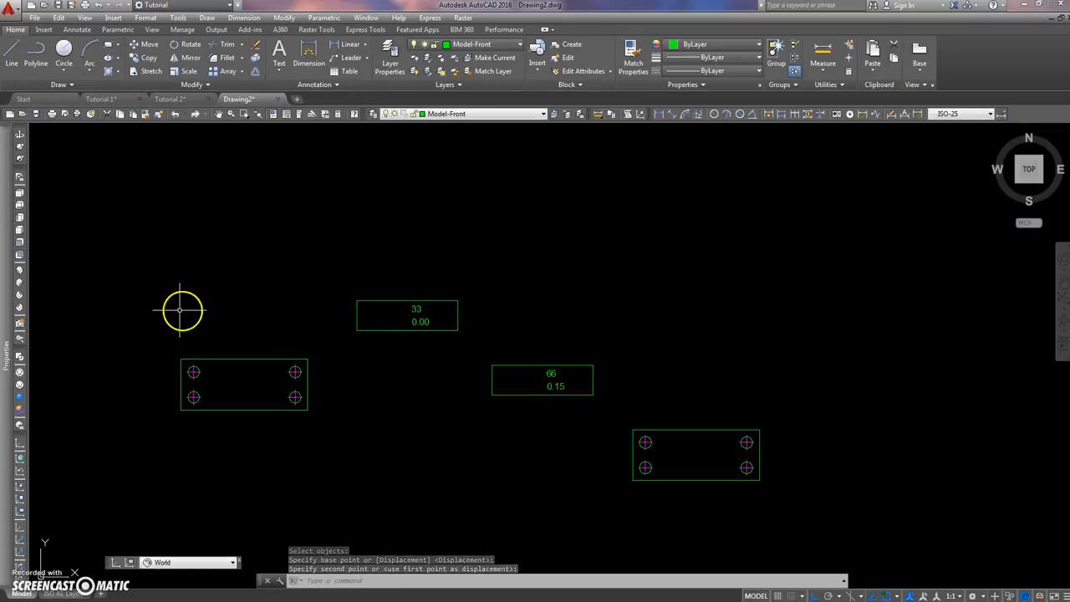
# - Move the pipe 33 tag horizontally by its bottom edge midpoint, using the .X point filter to match the left footplate's top edge midpoint
pyautogui.write('m')
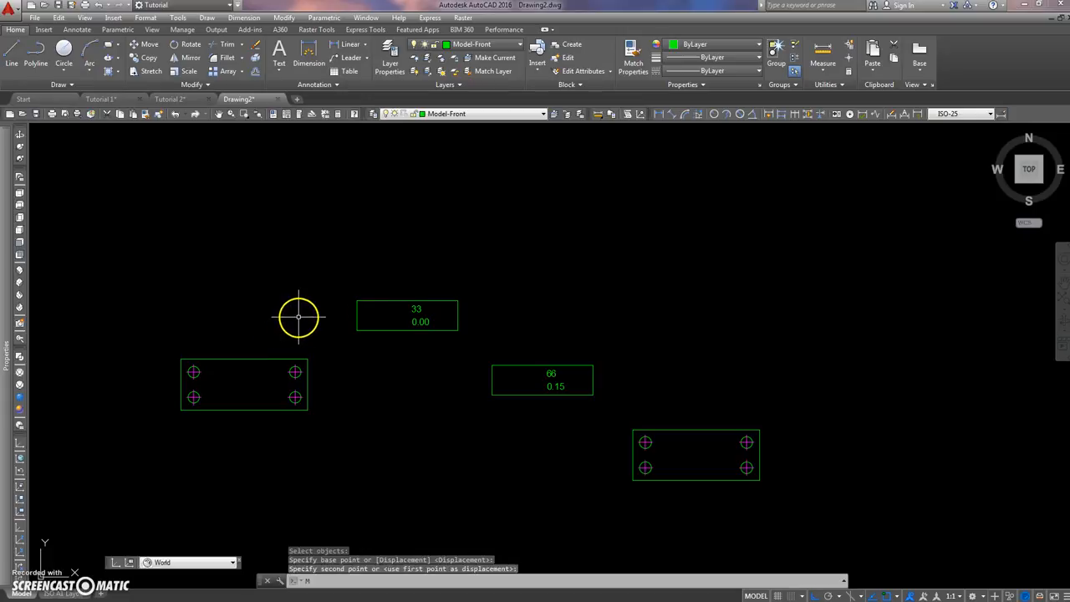
pyautogui.press('Return')
pyautogui.click(405, 287)
pyautogui.click(324, 306)
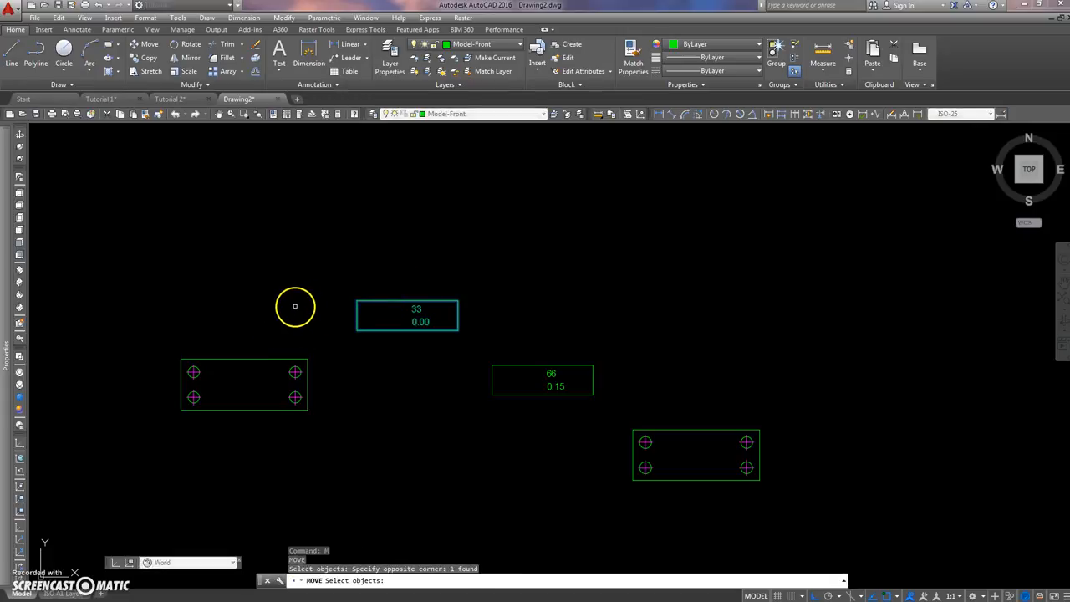
pyautogui.press('Return')
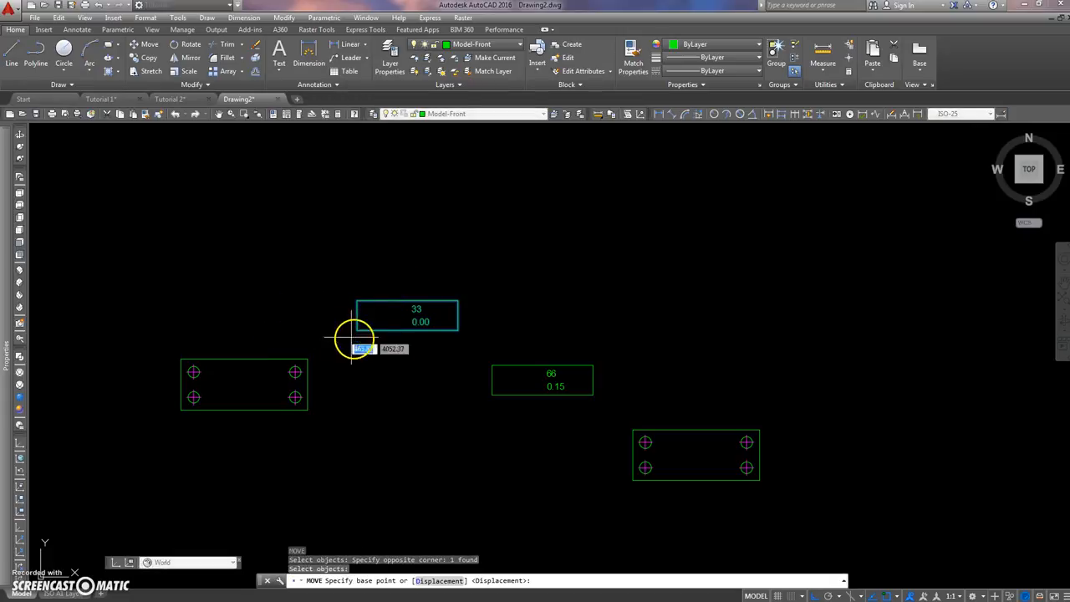
pyautogui.click(402, 331)
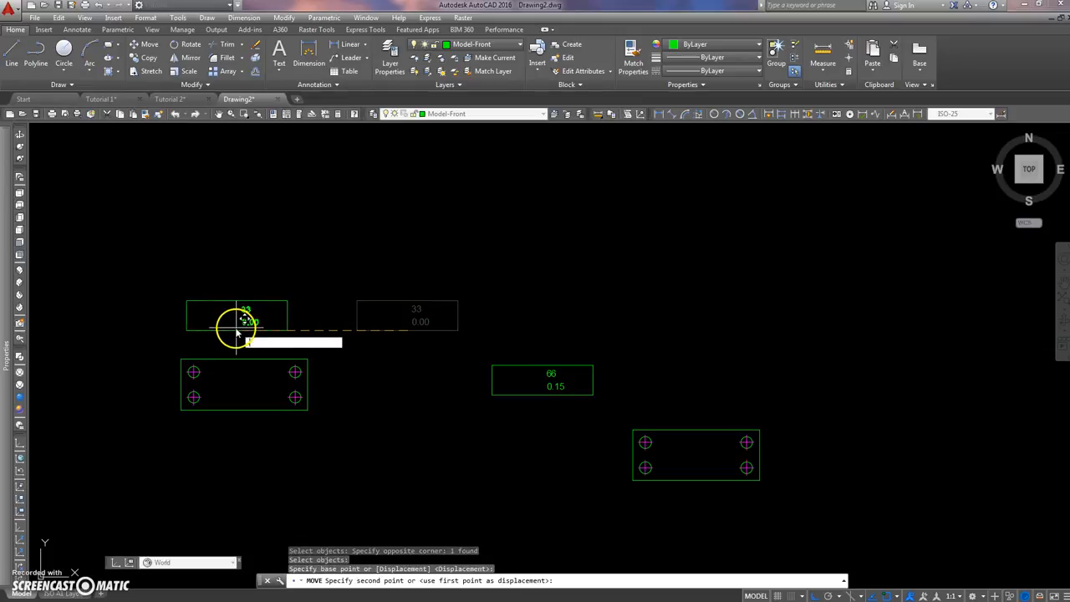
pyautogui.write('.x')
pyautogui.press('Return')
pyautogui.click(239, 343)
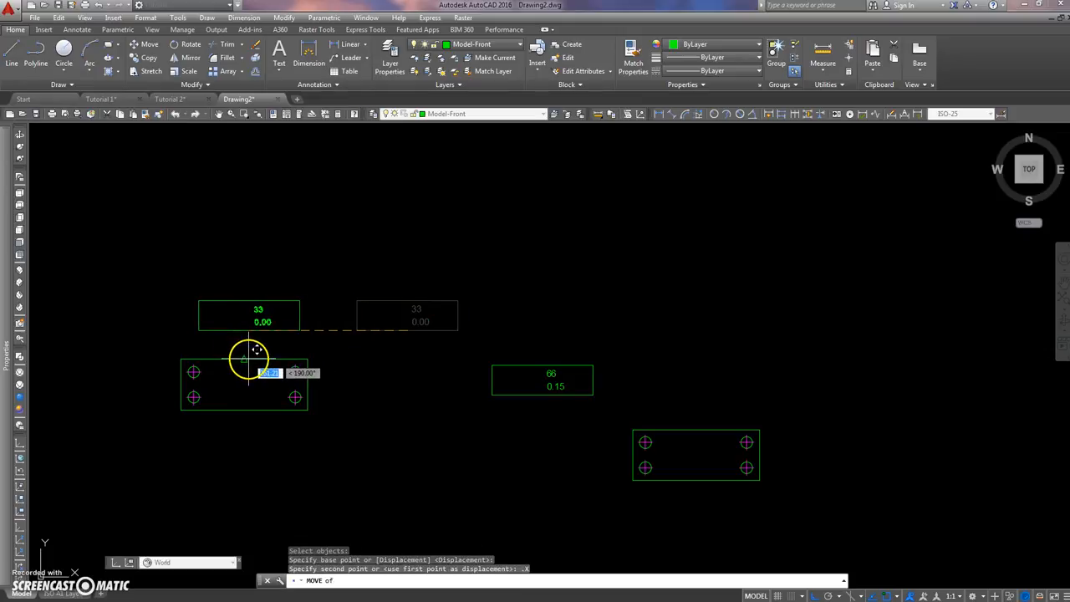
pyautogui.click(97, 338)
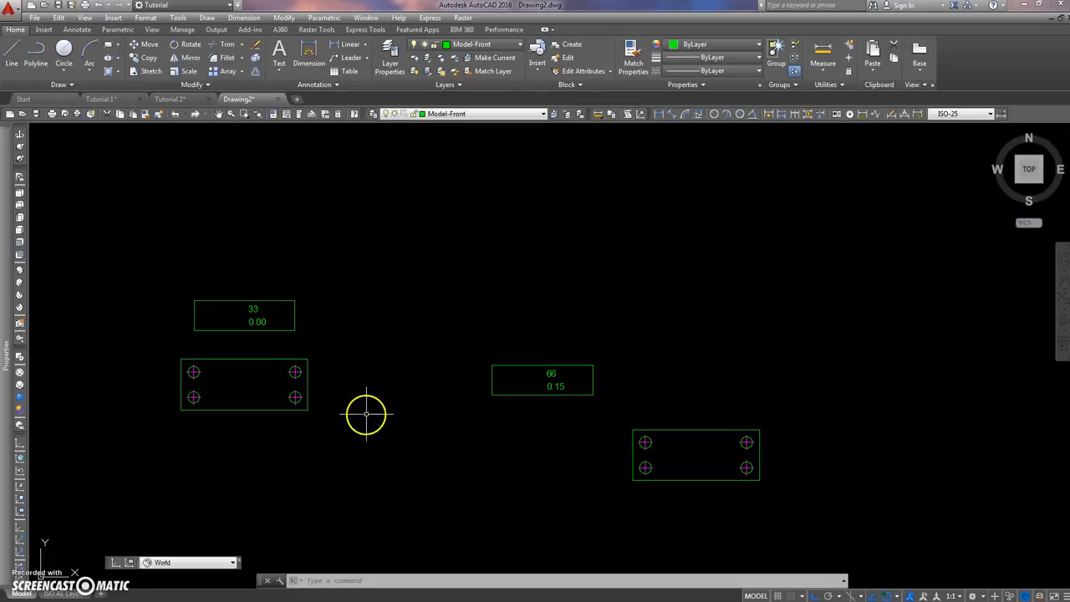
pyautogui.scroll(-4, 354, 306)
pyautogui.moveTo(356, 303)
pyautogui.mouseDown(button='middle')
pyautogui.moveTo(353, 326)
pyautogui.moveTo(343, 255)
pyautogui.mouseUp(button='middle')
pyautogui.scroll(3, 362, 320)
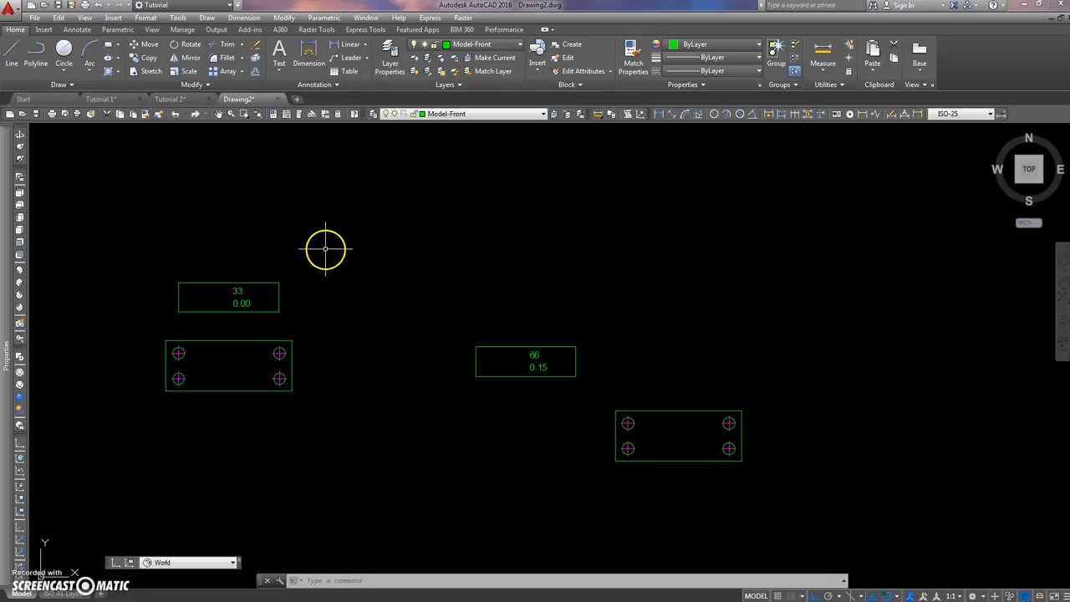
pyautogui.moveTo(327, 257); pyautogui.dragTo(321, 223, button='middle')
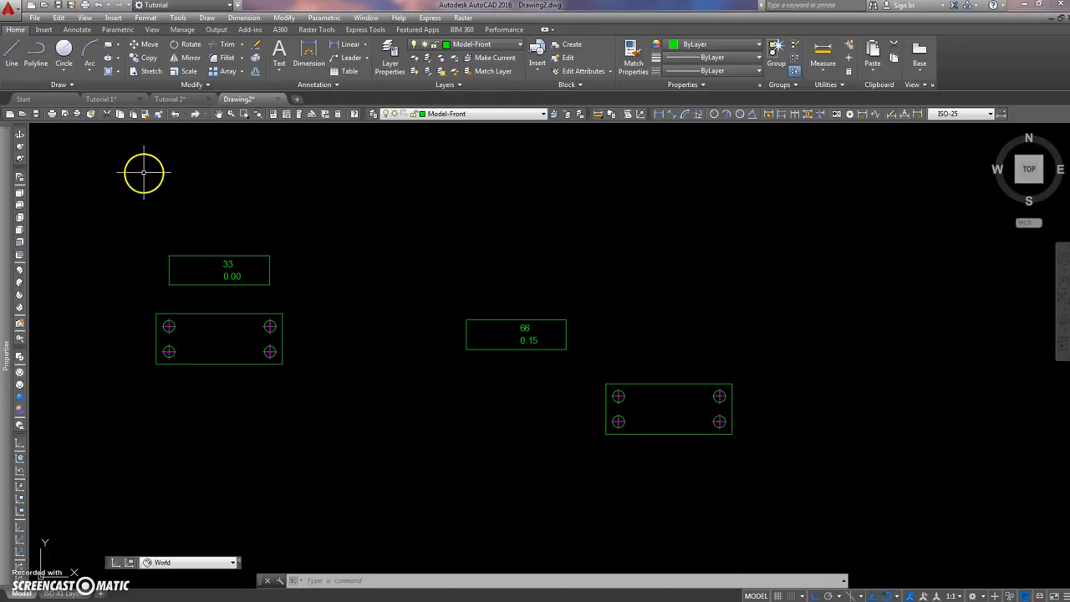
# - Draw a circle with a diameter of 50 just to the right of the pipe 33 tag
pyautogui.click(63, 48)
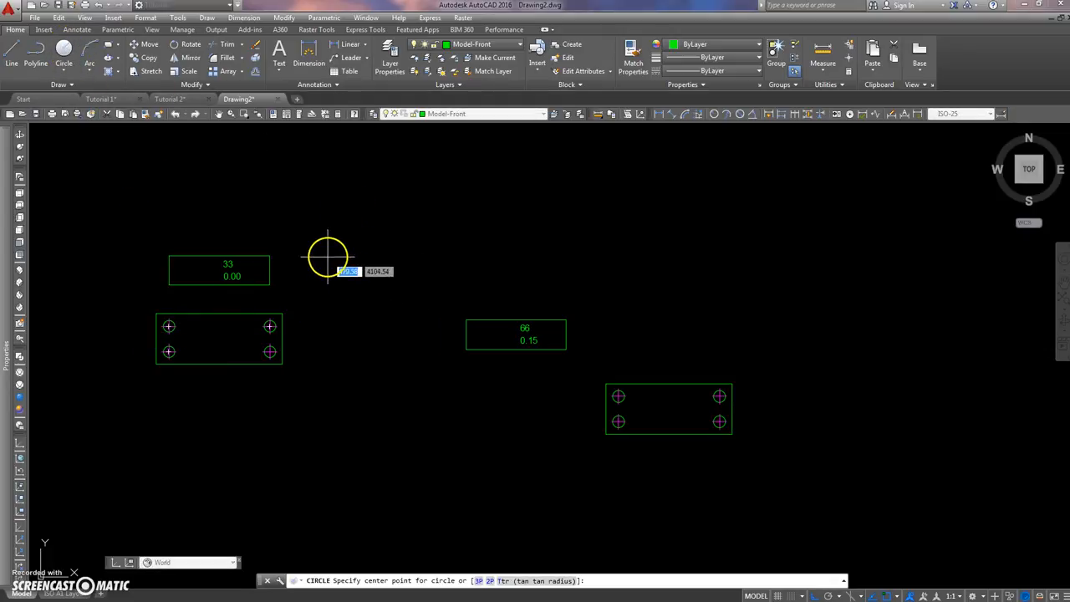
pyautogui.click(326, 256)
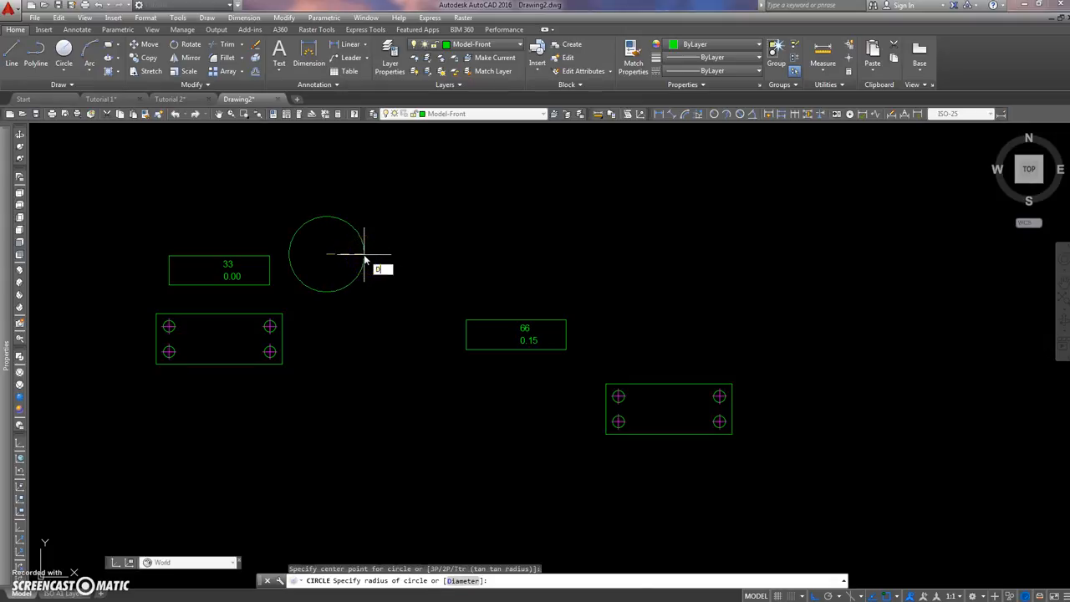
pyautogui.press('Return')
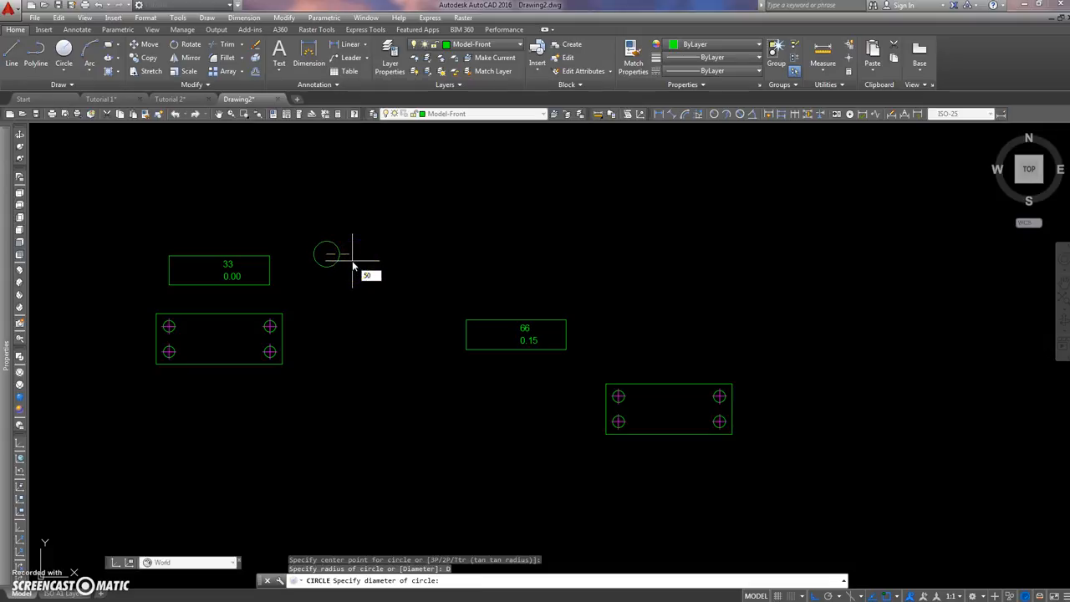
pyautogui.write('50')
pyautogui.press('Return')
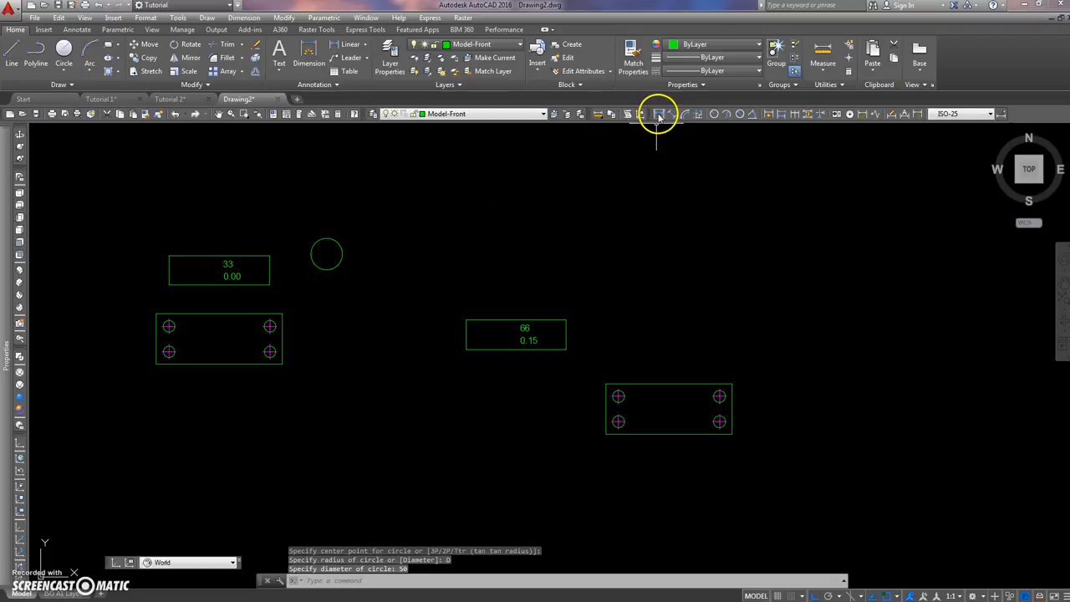
# - Measure the new circle's diameter horizontally between its right and left quadrants
pyautogui.click(823, 52)
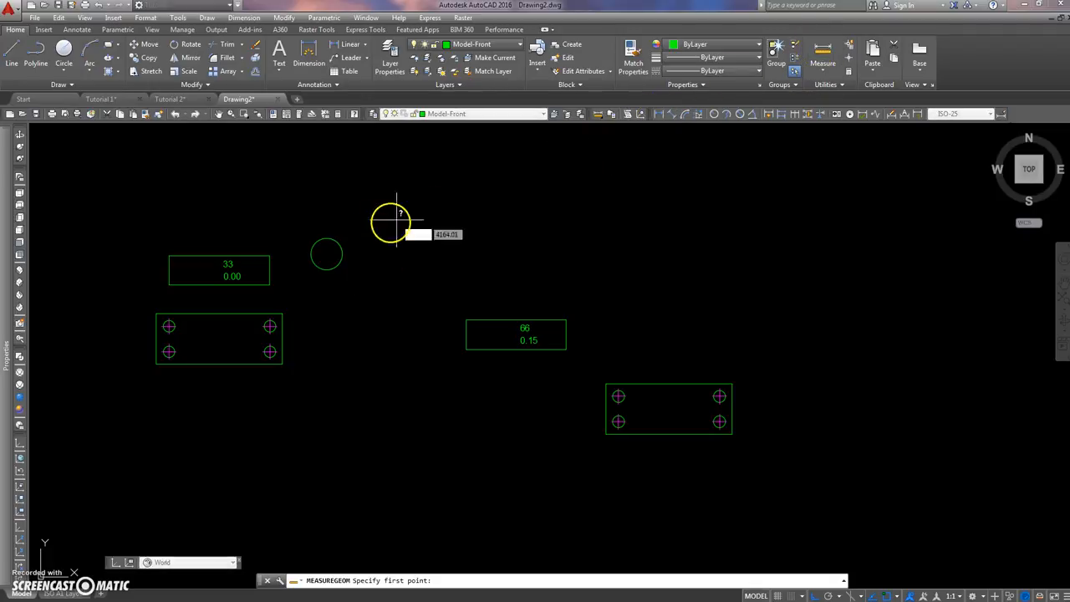
pyautogui.click(342, 253)
pyautogui.click(311, 254)
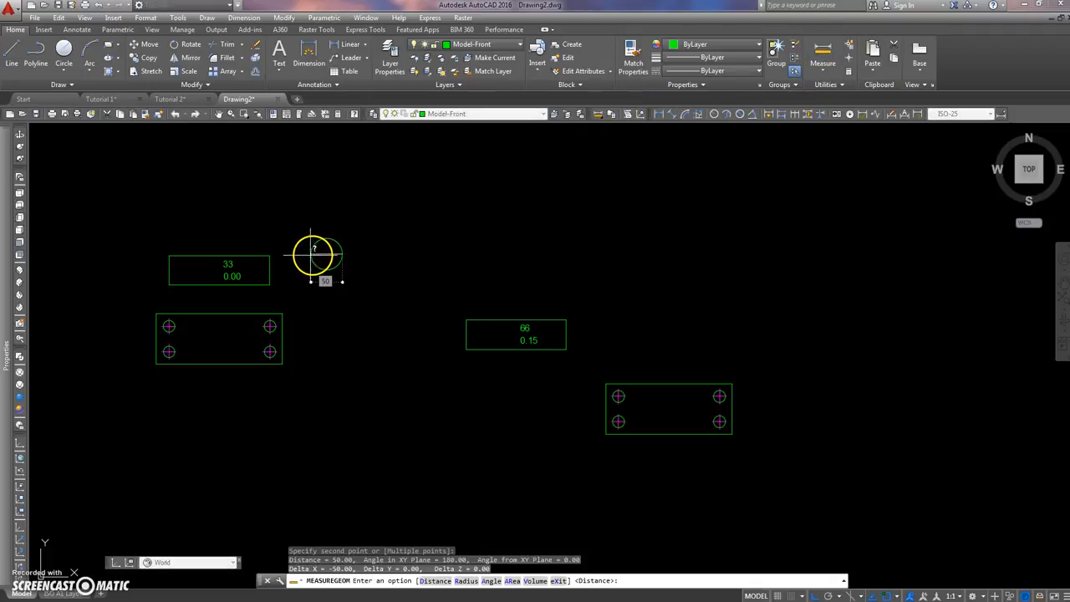
pyautogui.press('Escape')
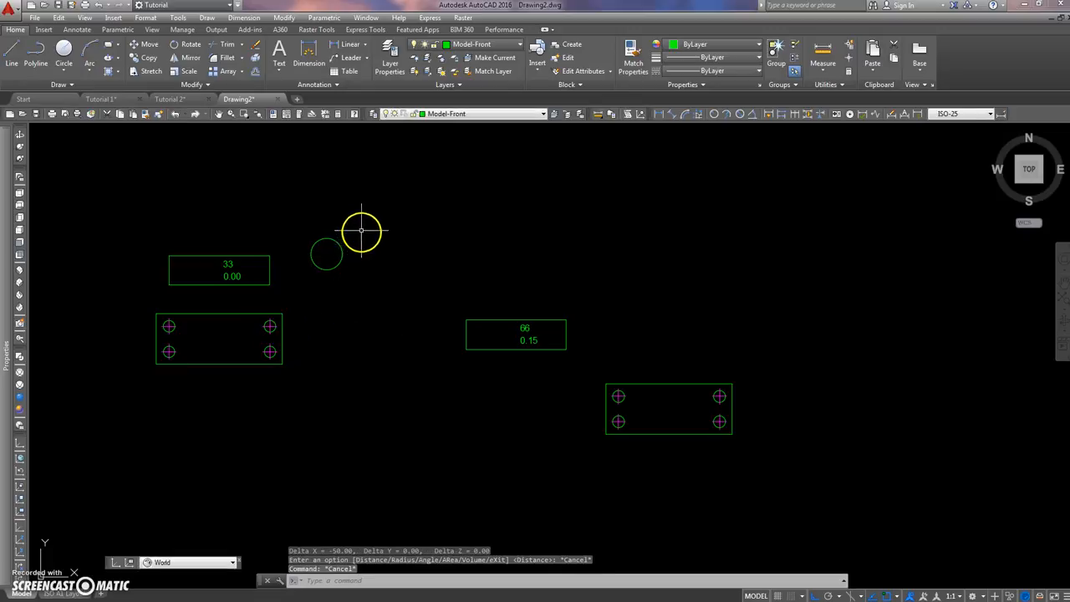
# - Draw a 6-sided polygon circumscribed about a circle of radius 8.5, to the upper right of the circle
pyautogui.moveTo(361, 231); pyautogui.dragTo(328, 284, button='middle')
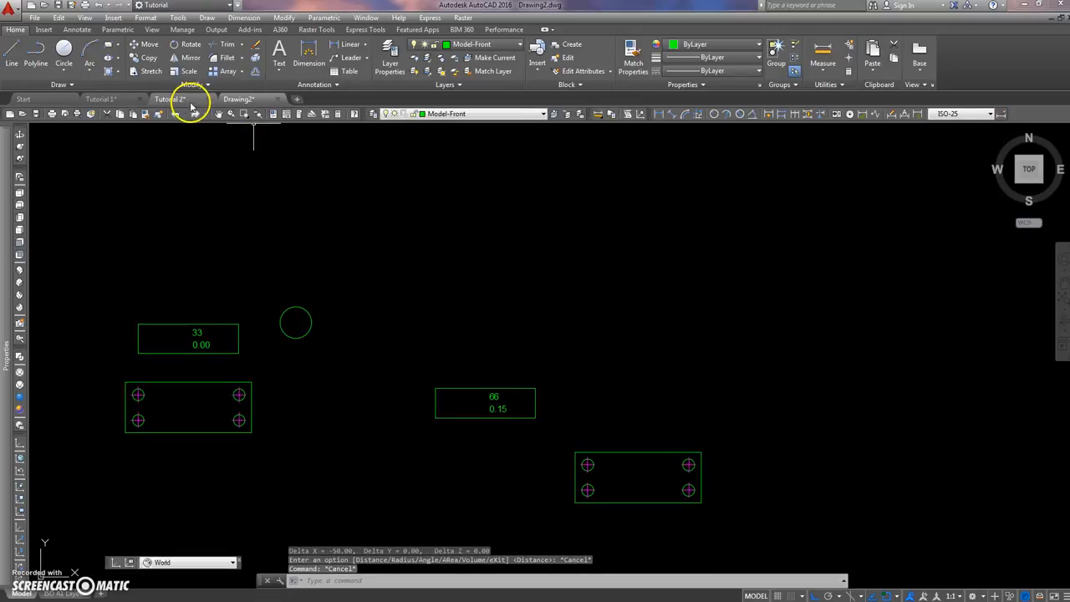
pyautogui.click(118, 46)
pyautogui.click(114, 82)
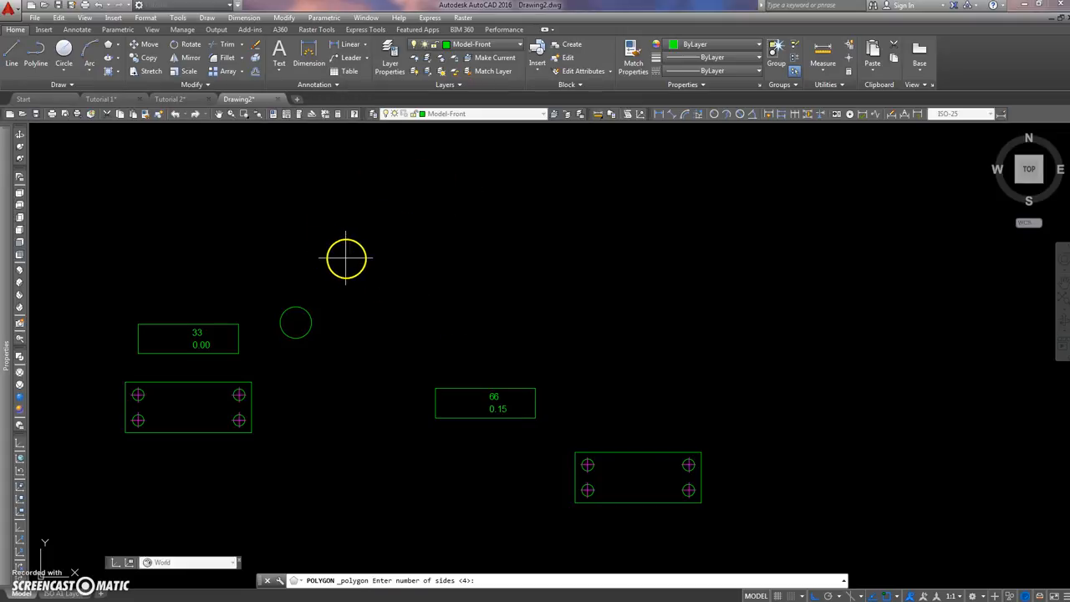
pyautogui.press('Return')
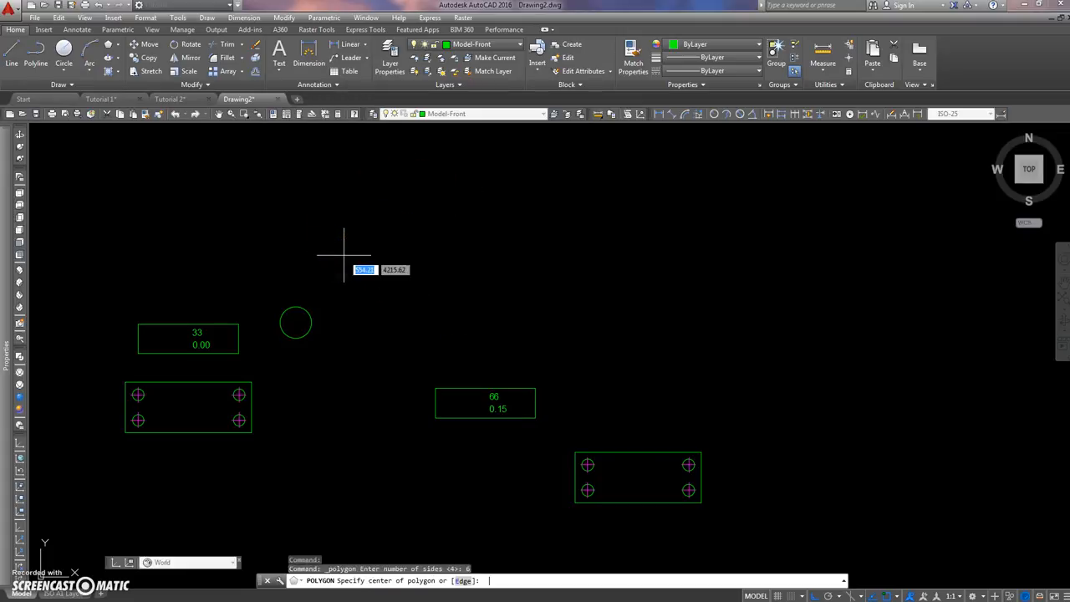
pyautogui.click(408, 290)
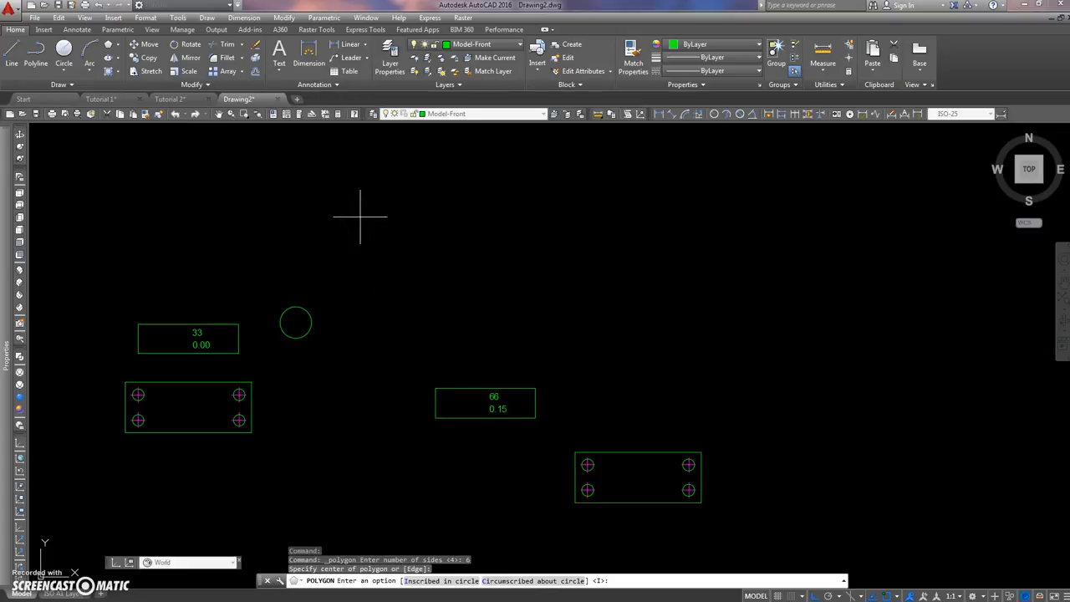
pyautogui.write('C')
pyautogui.press('Return')
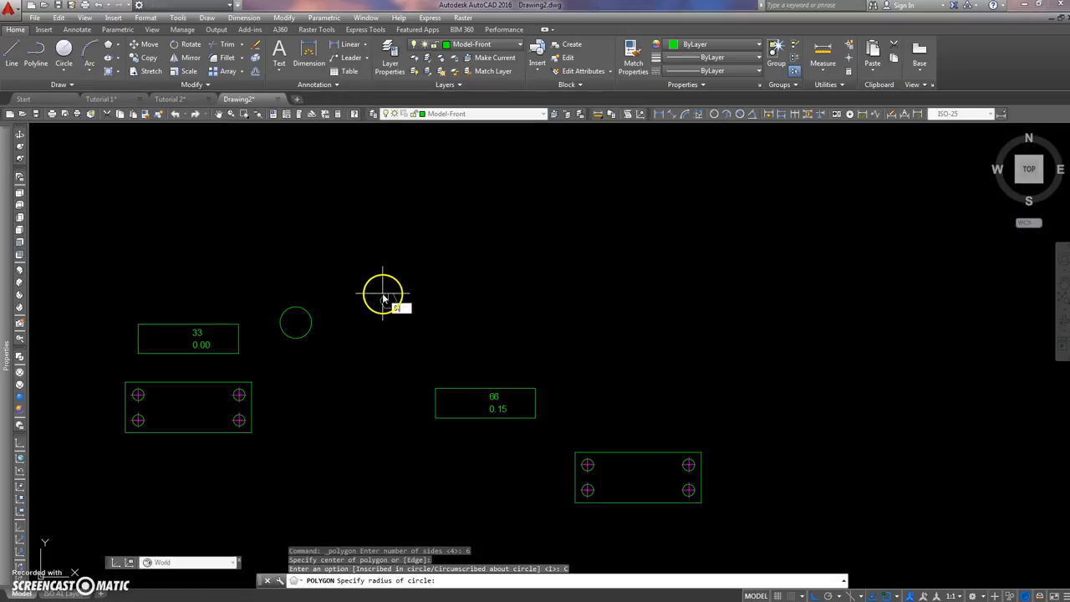
pyautogui.press('Return')
# - Measure the hexagon's width across flats, from its top edge midpoint to its bottom edge midpoint
pyautogui.scroll(10, 388, 303)
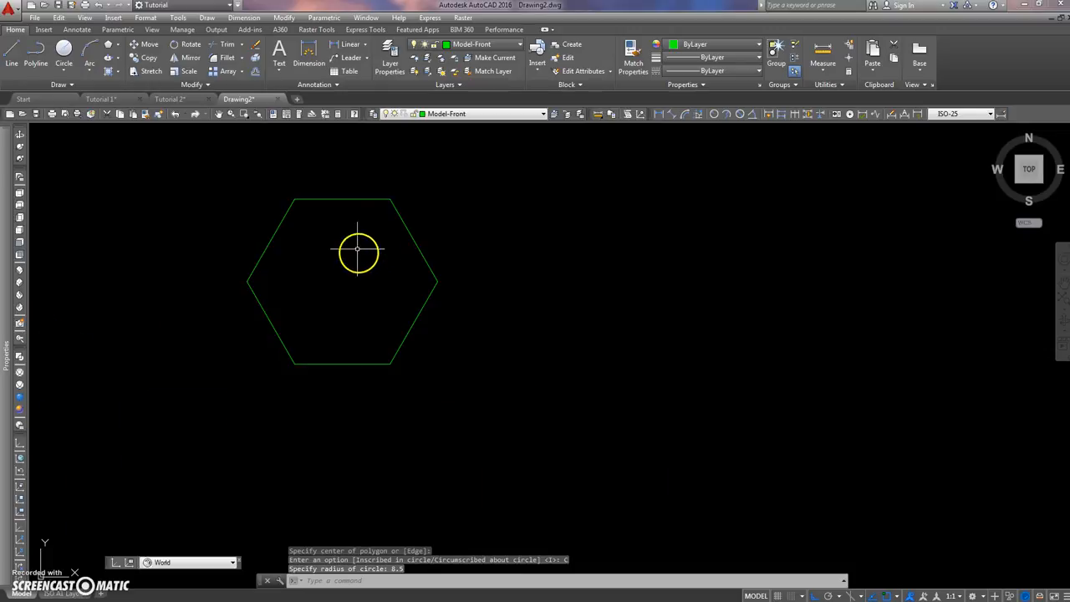
pyautogui.click(825, 48)
pyautogui.click(342, 199)
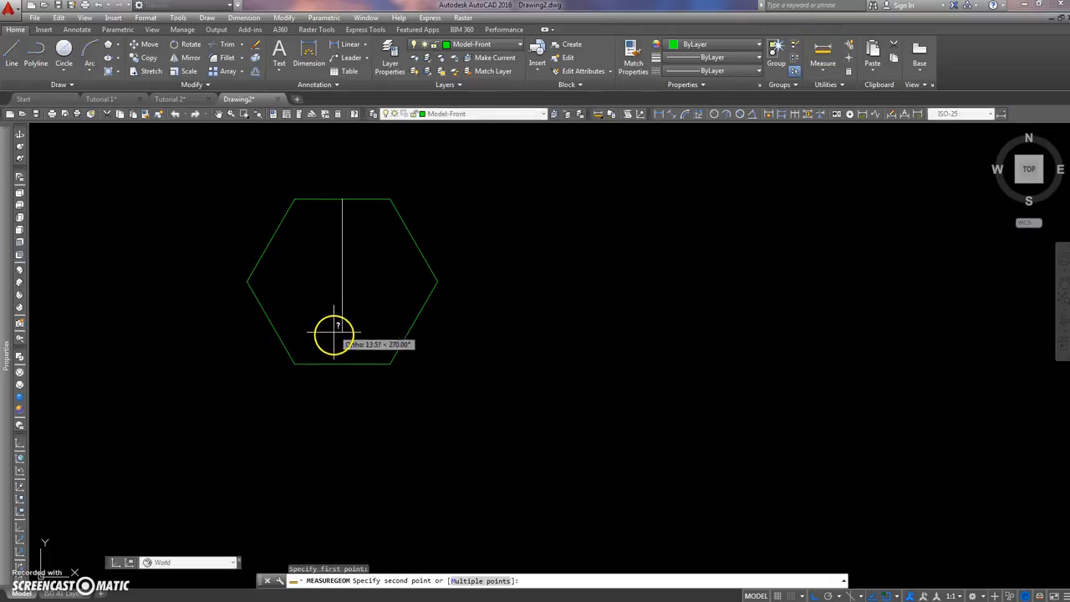
pyautogui.click(342, 364)
pyautogui.scroll(-6, 490, 263)
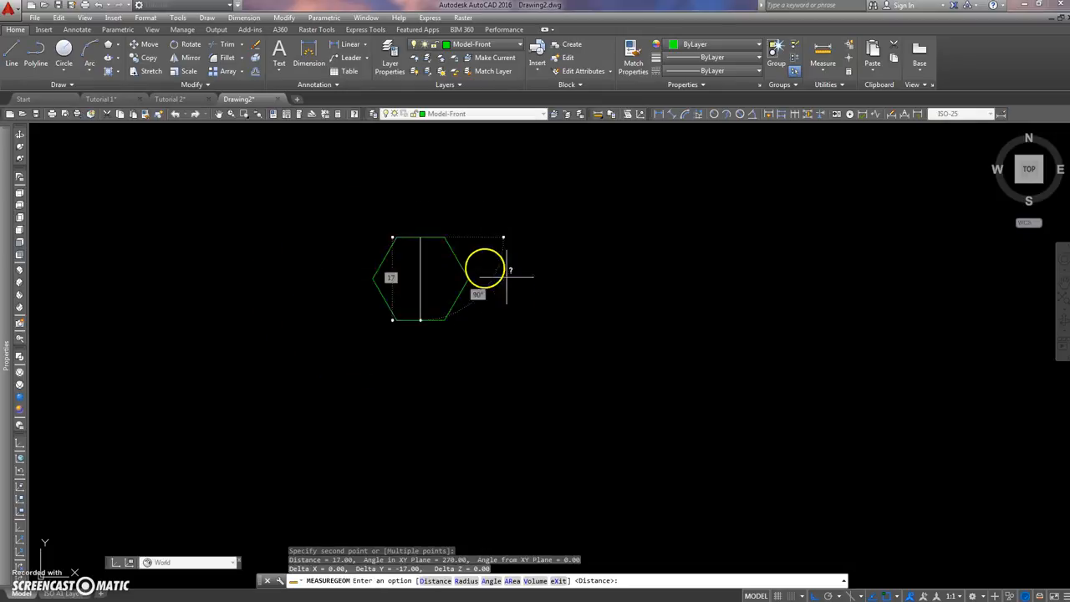
pyautogui.moveTo(507, 312); pyautogui.dragTo(376, 310, button='middle')
pyautogui.press('Escape')
pyautogui.press('Escape')
# - Draw a flat horizontal ellipse to the right of the hexagon, using two axis endpoints and the distance to the other axis
pyautogui.scroll(-6, 368, 305)
pyautogui.scroll(3, 376, 296)
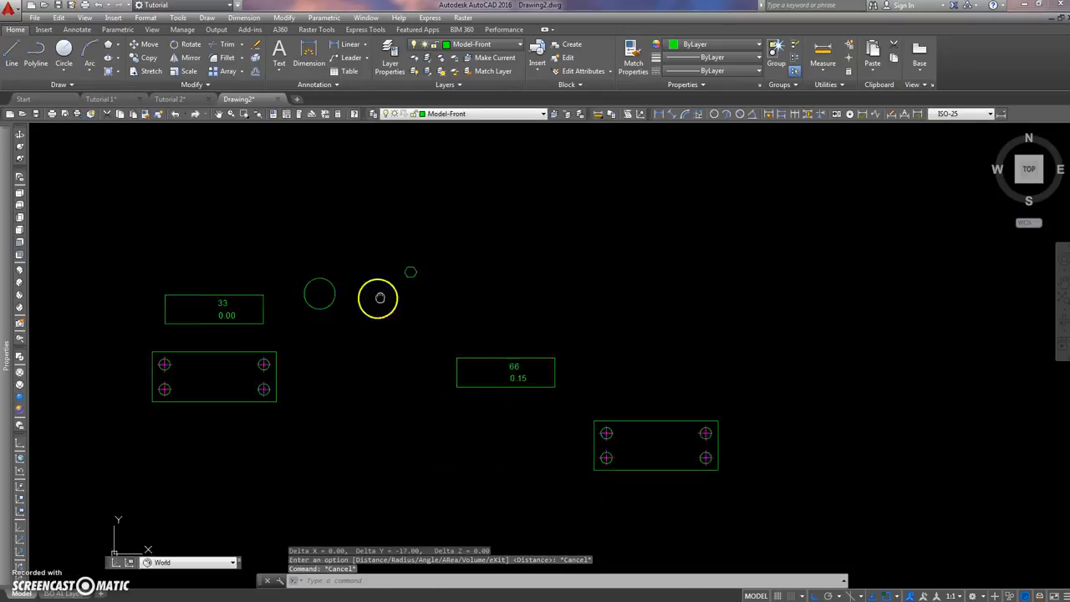
pyautogui.moveTo(372, 259); pyautogui.dragTo(251, 271, button='middle')
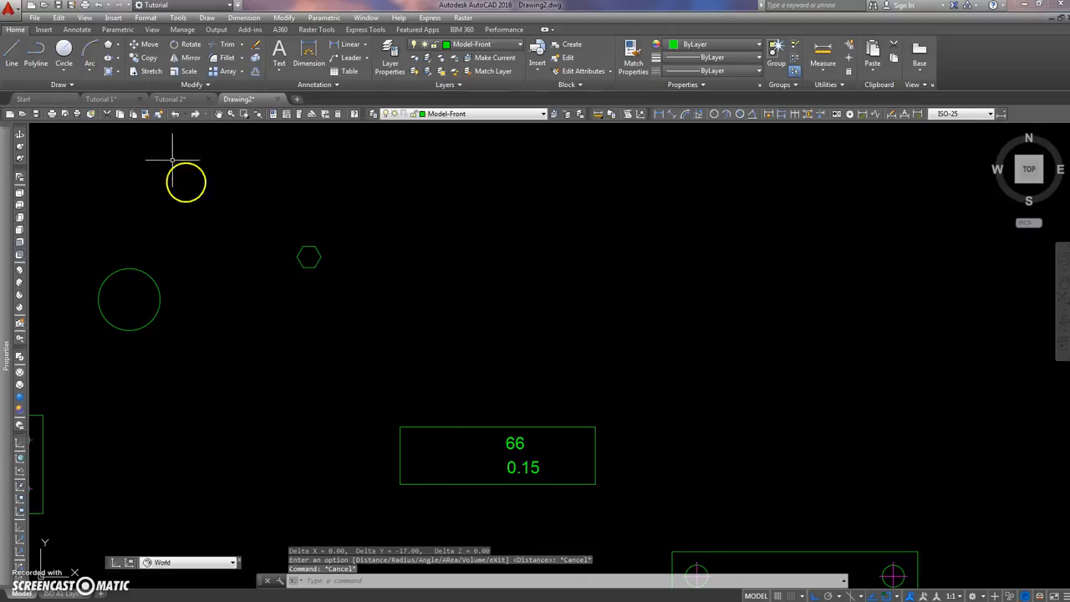
pyautogui.click(119, 59)
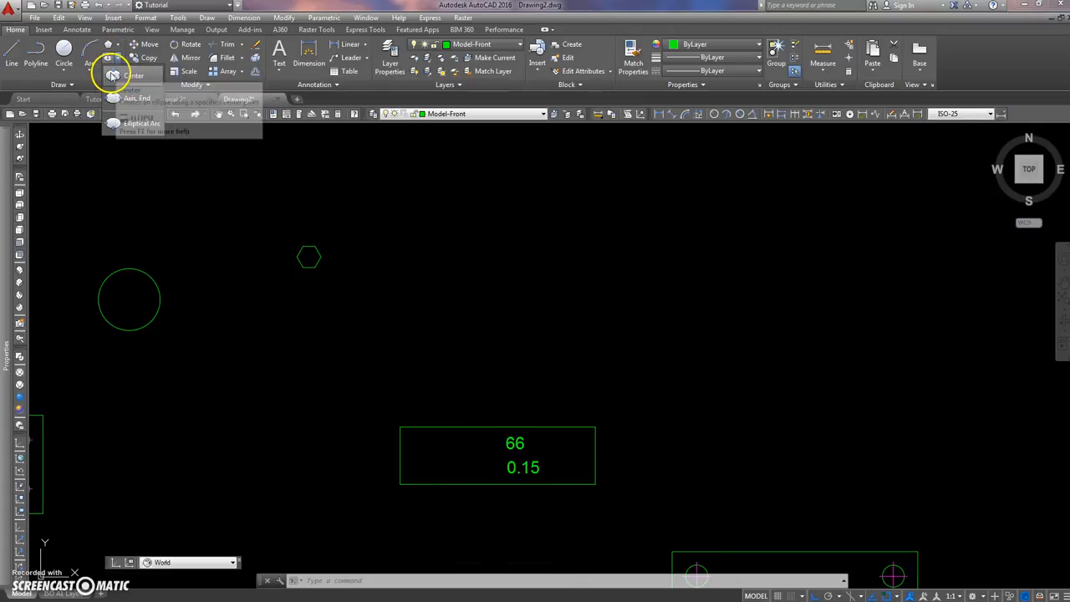
pyautogui.click(112, 102)
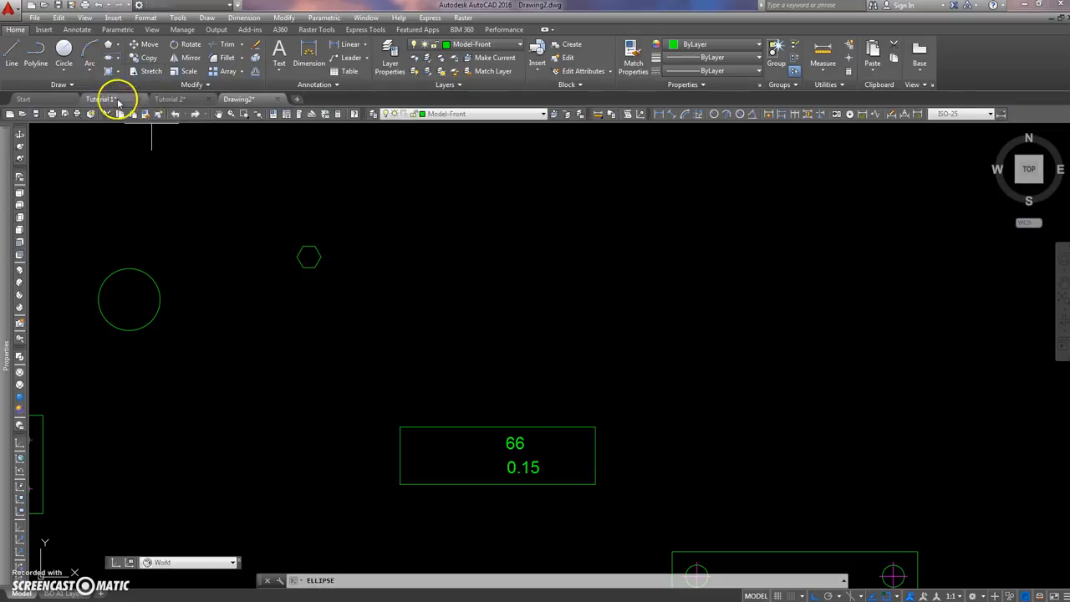
pyautogui.click(439, 260)
pyautogui.click(571, 262)
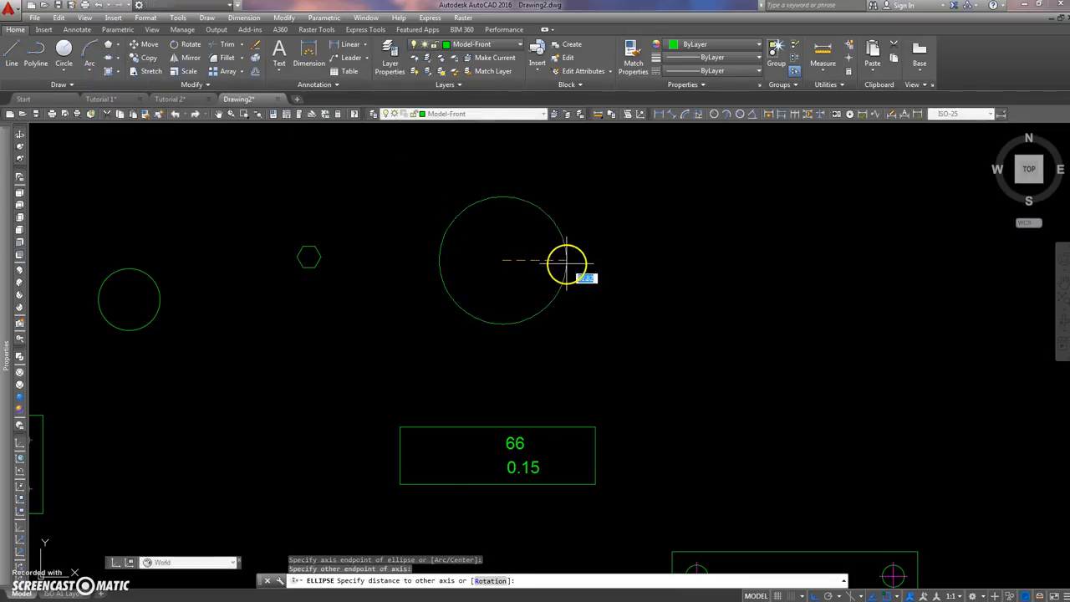
pyautogui.click(517, 239)
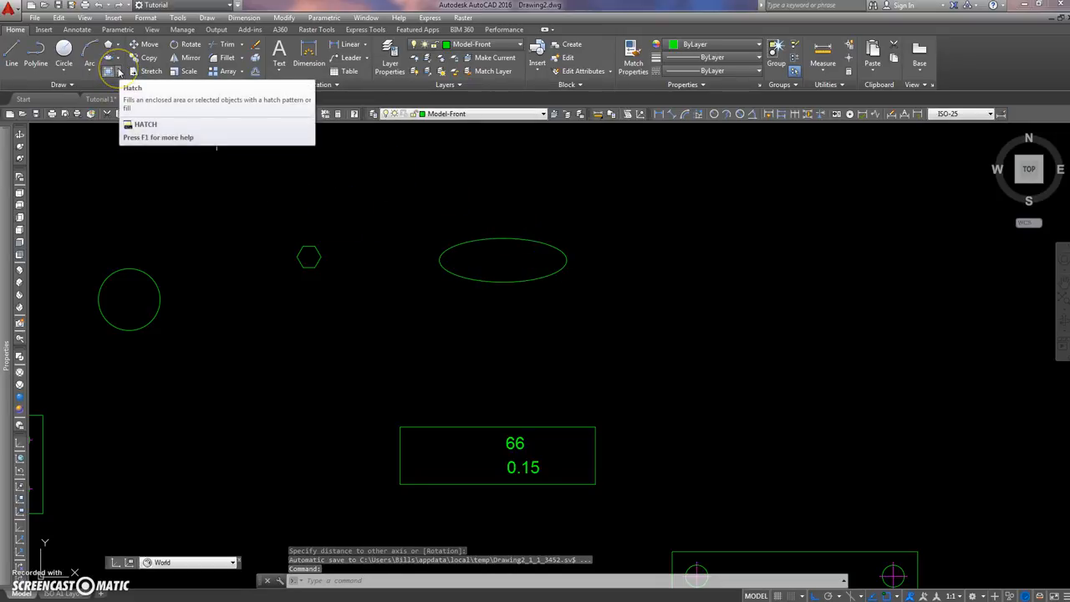
# - Hatch the circle with the AR-HBONE pattern at scale 0.1 and an angle of 116
pyautogui.click(110, 72)
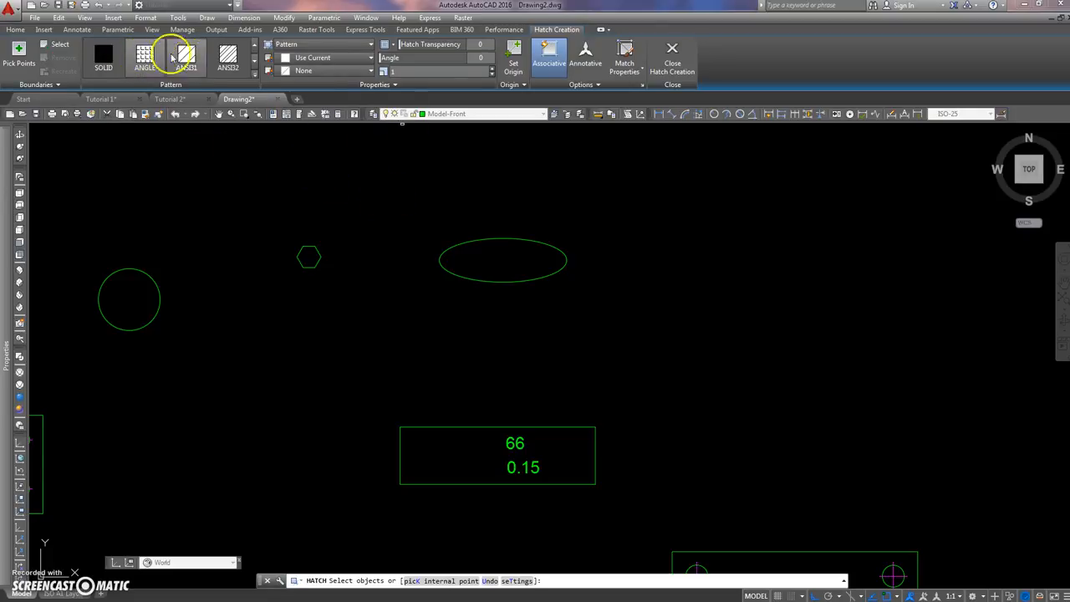
pyautogui.click(256, 77)
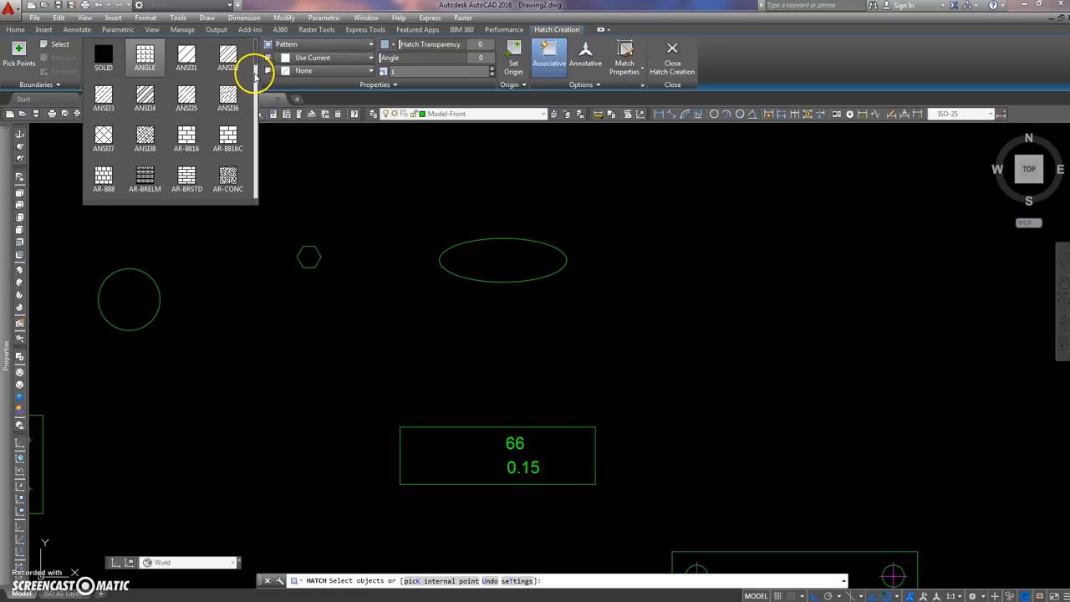
pyautogui.scroll(-3, 255, 57)
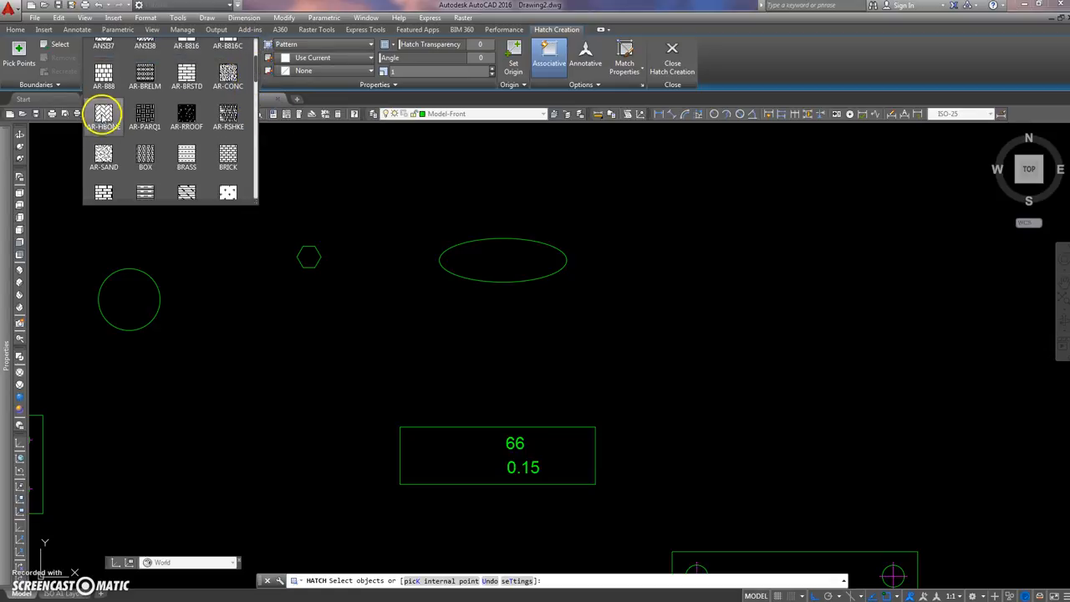
pyautogui.click(103, 115)
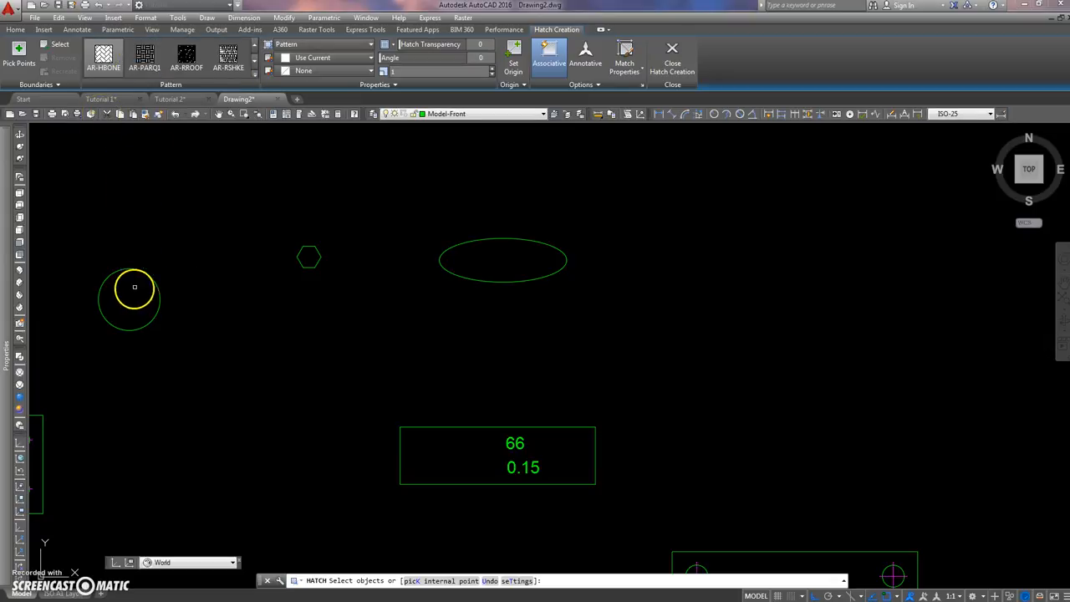
pyautogui.click(140, 270)
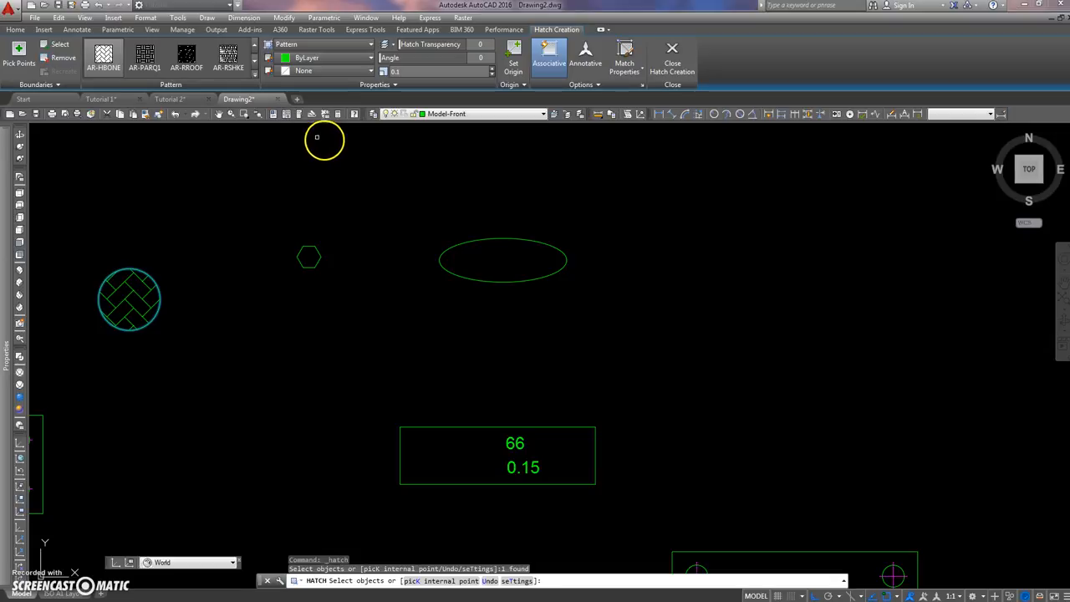
pyautogui.click(393, 59)
pyautogui.moveTo(393, 59); pyautogui.dragTo(421, 61)
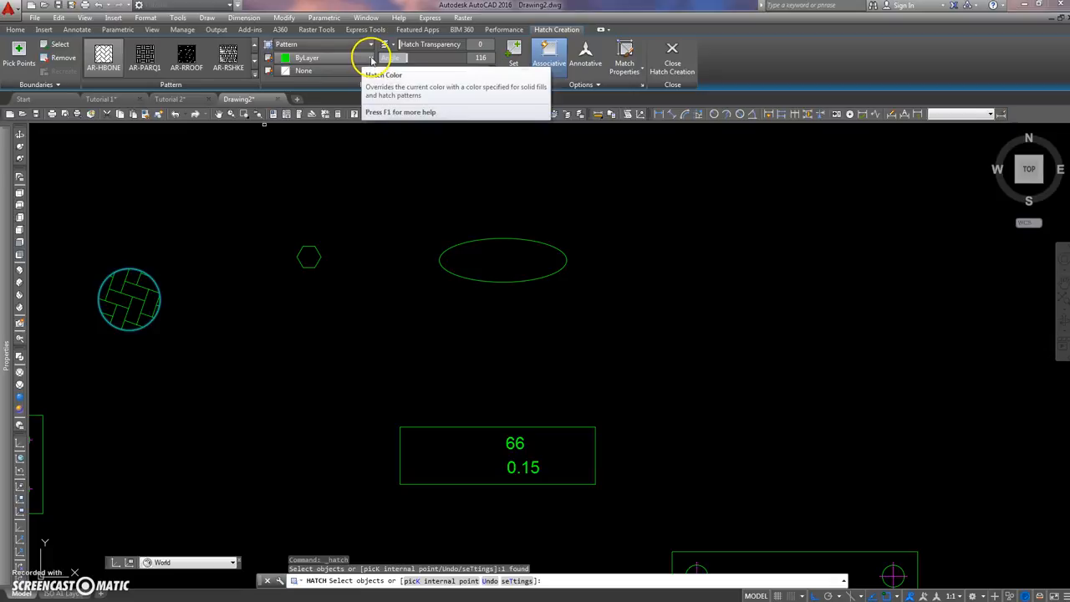
# - Try the purple colour 169,83,160 on the circle's hatch, and set the hatch colour back to ByLayer
pyautogui.click(372, 59)
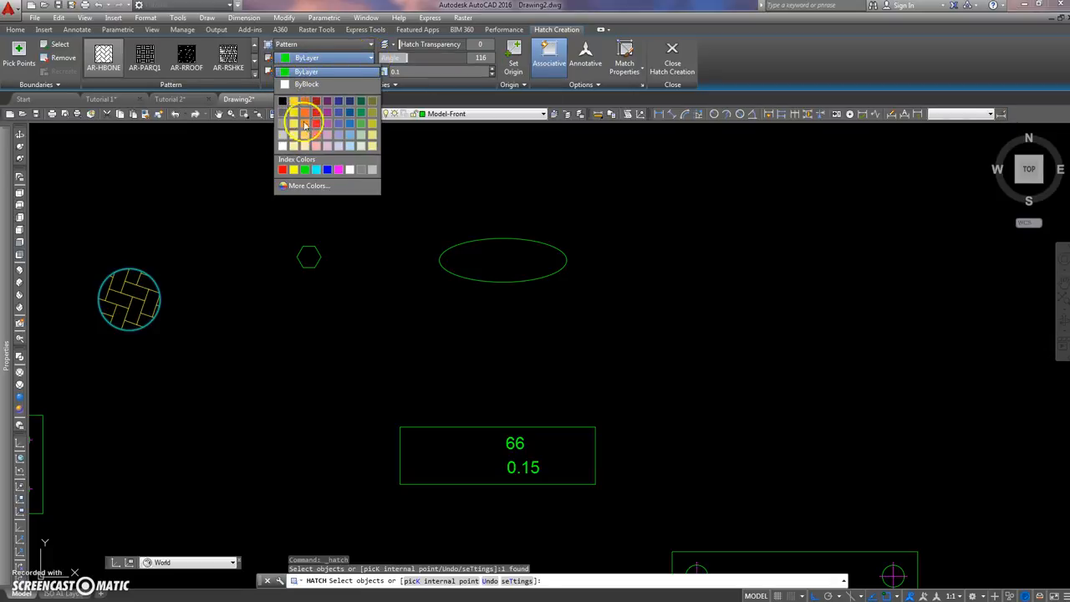
pyautogui.click(326, 125)
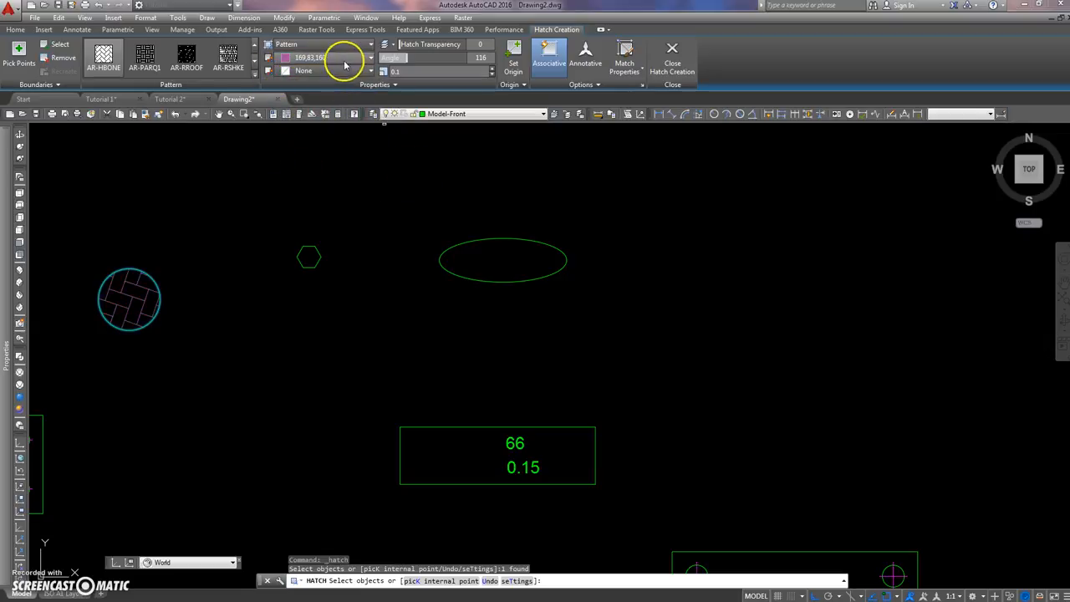
pyautogui.click(372, 58)
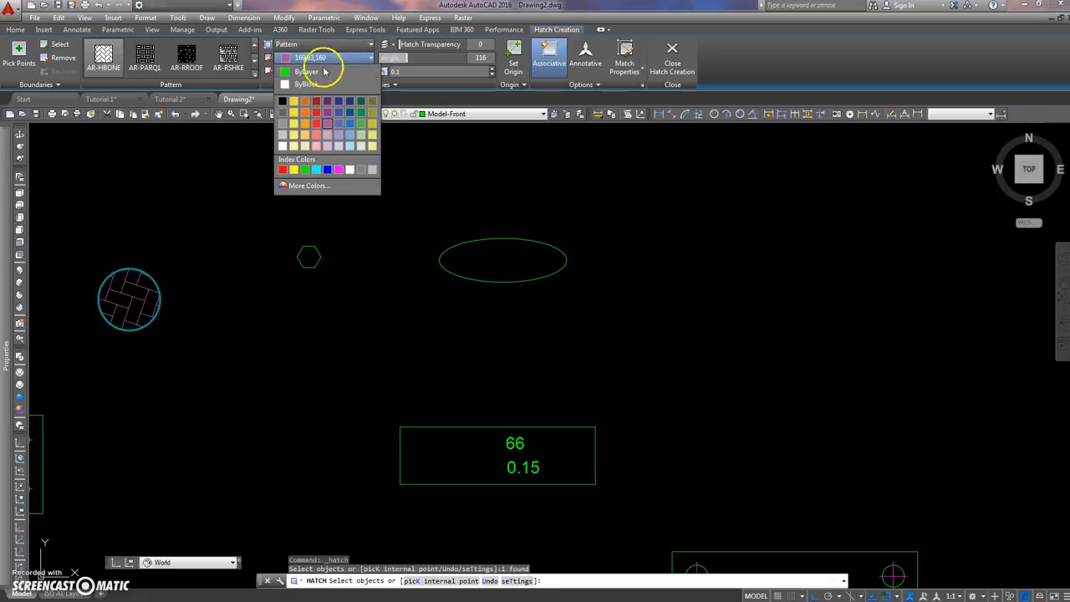
pyautogui.click(308, 73)
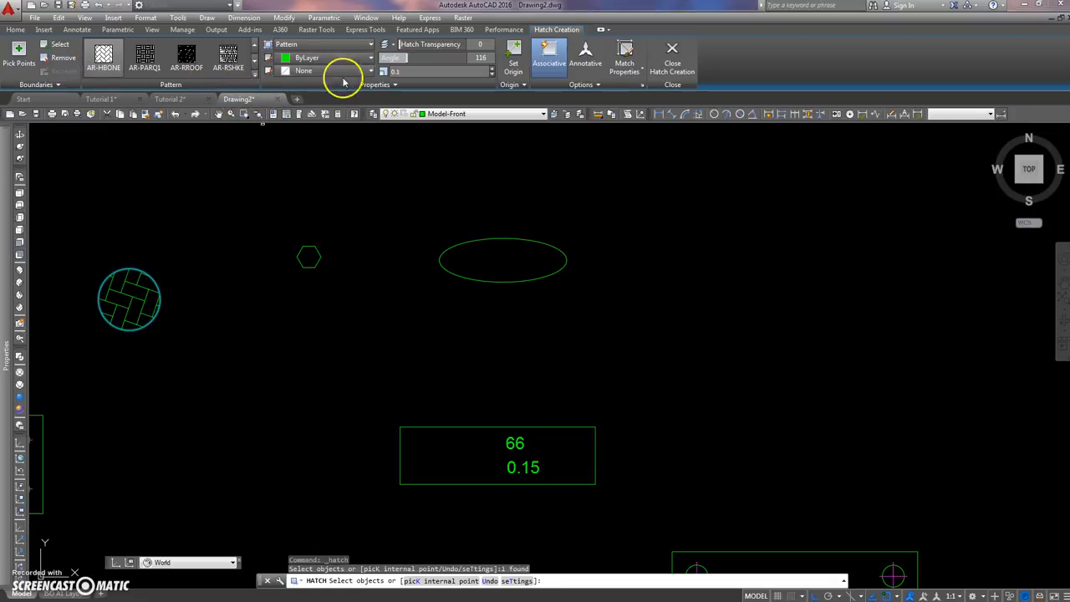
# - Try a gradient fill in the circle, replace it with a solid fill, and finish the hatch
pyautogui.click(371, 45)
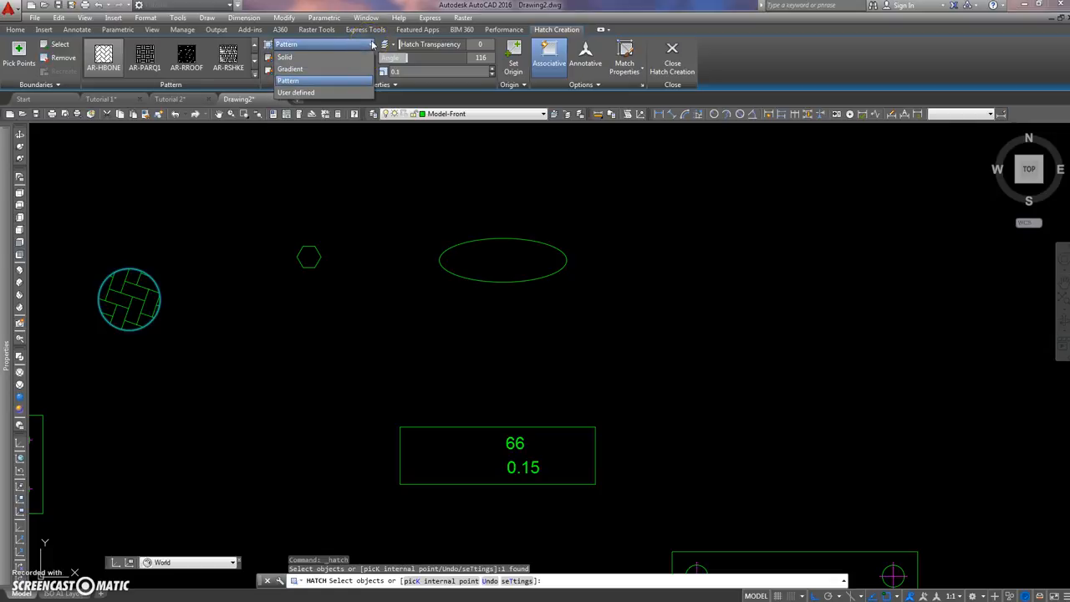
pyautogui.click(293, 69)
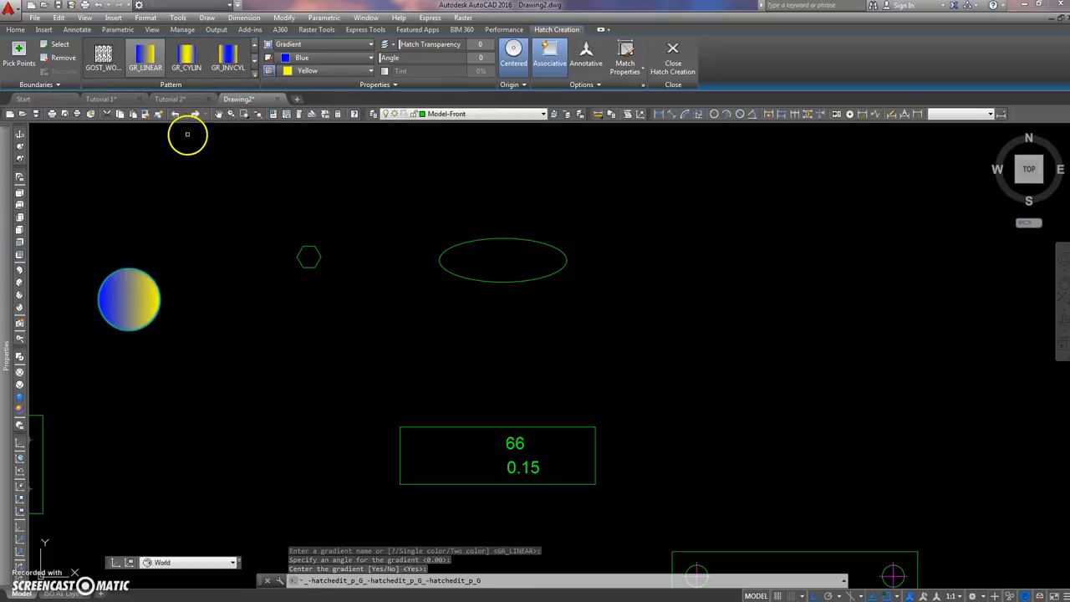
pyautogui.click(373, 46)
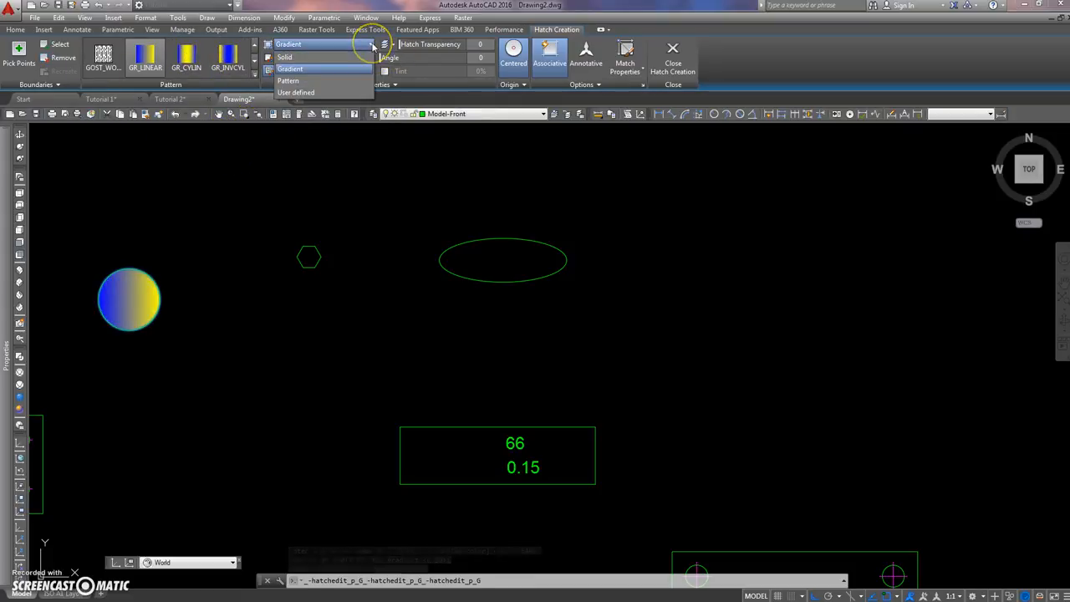
pyautogui.click(291, 56)
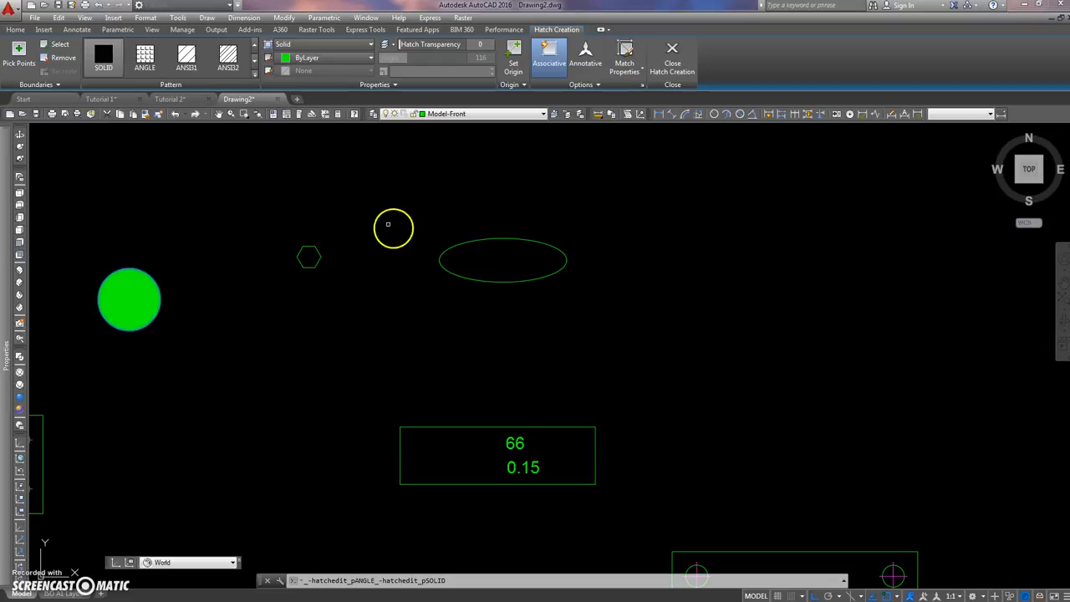
pyautogui.moveTo(360, 234); pyautogui.dragTo(529, 220, button='middle')
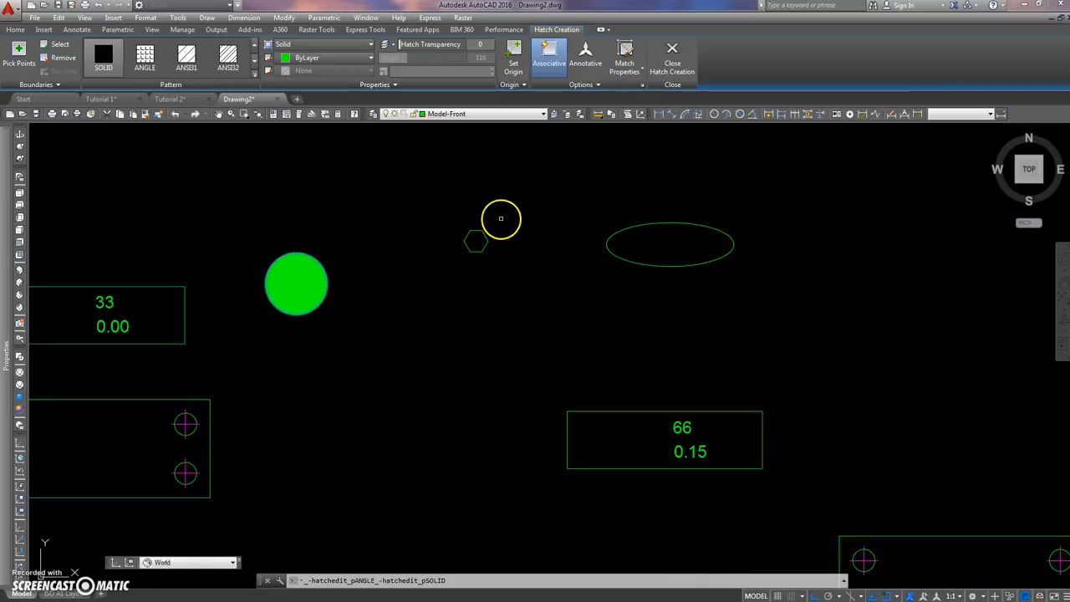
pyautogui.click(674, 55)
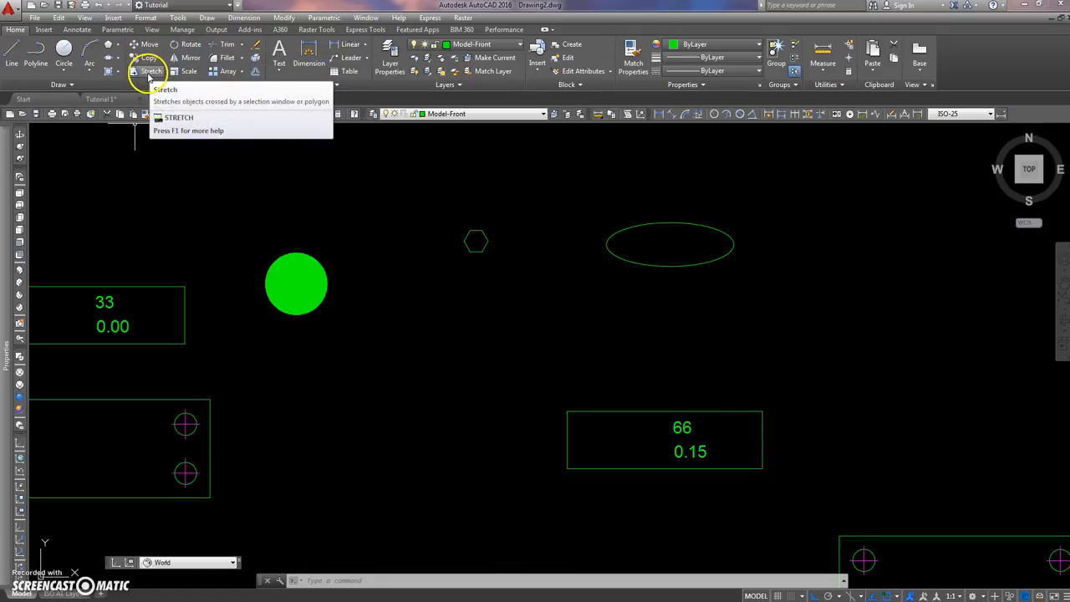
# - Explode the level tag block showing 66 and 0.15 into its separate objects
pyautogui.scroll(-3, 348, 180)
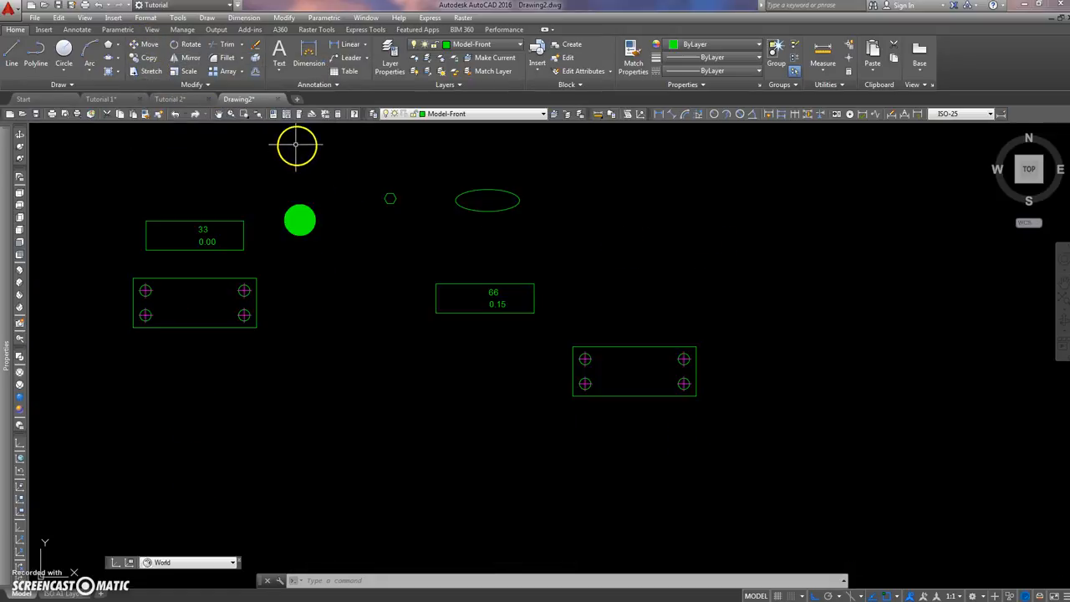
pyautogui.moveTo(296, 145); pyautogui.dragTo(251, 148, button='middle')
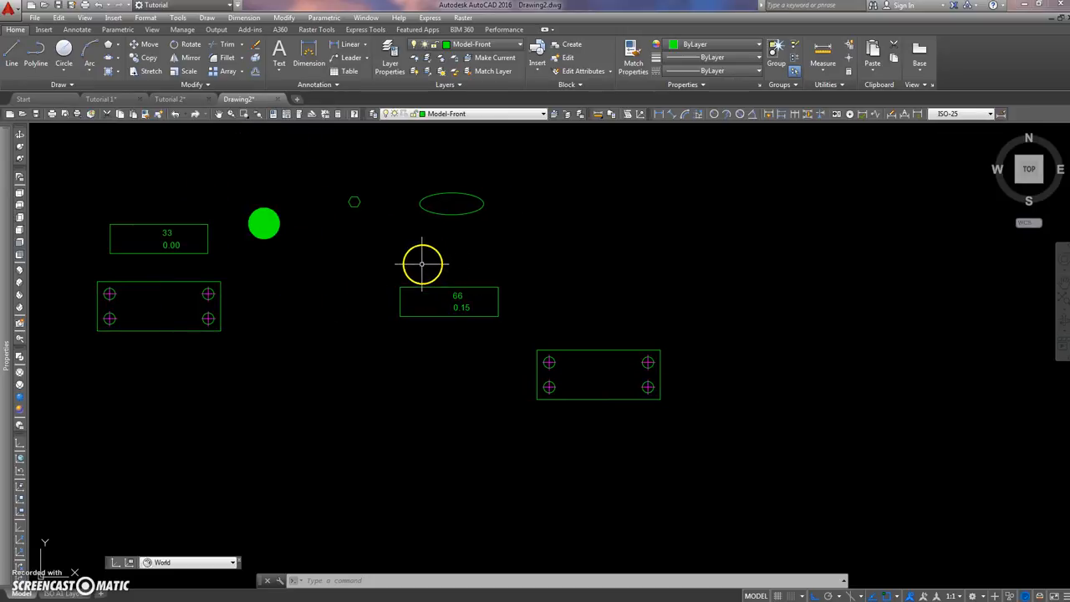
pyautogui.write('x')
pyautogui.press('Return')
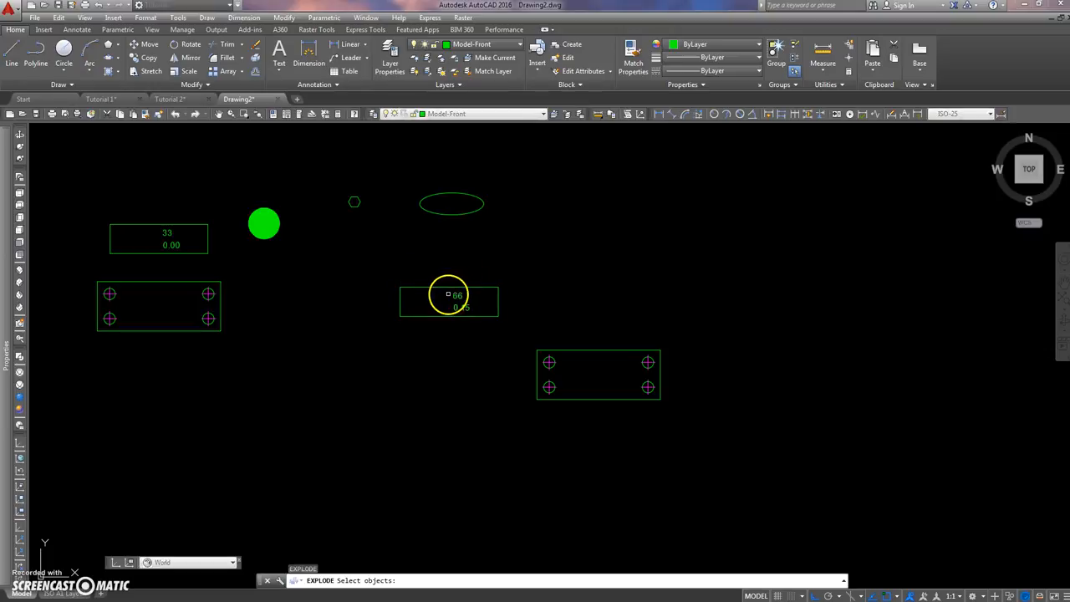
pyautogui.click(450, 287)
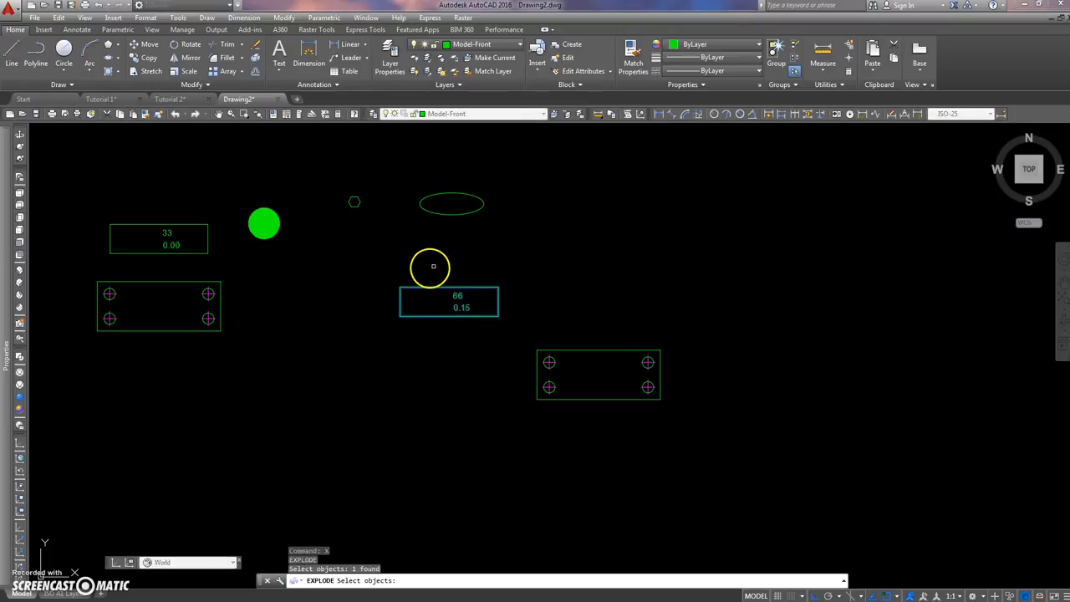
pyautogui.press('Return')
pyautogui.scroll(5, 506, 303)
pyautogui.click(452, 272)
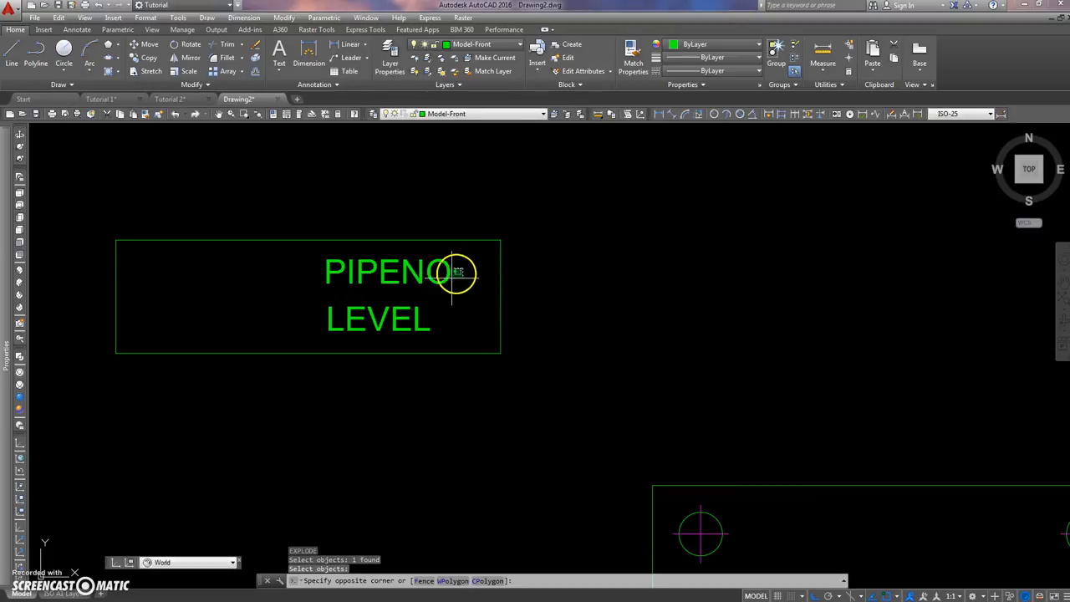
pyautogui.click(431, 280)
pyautogui.click(442, 312)
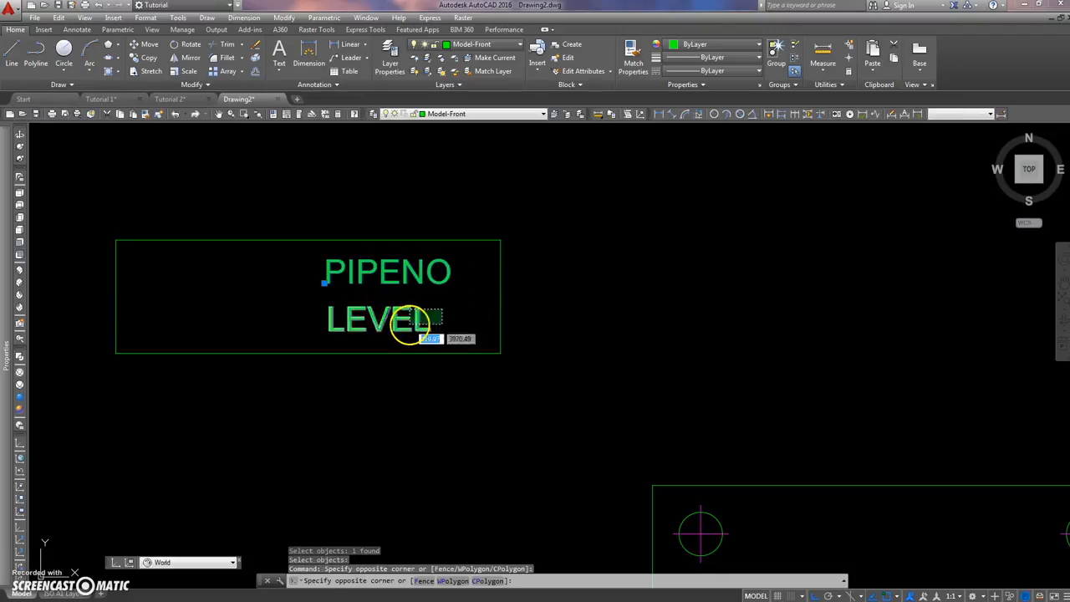
pyautogui.press('Escape')
pyautogui.press('Escape')
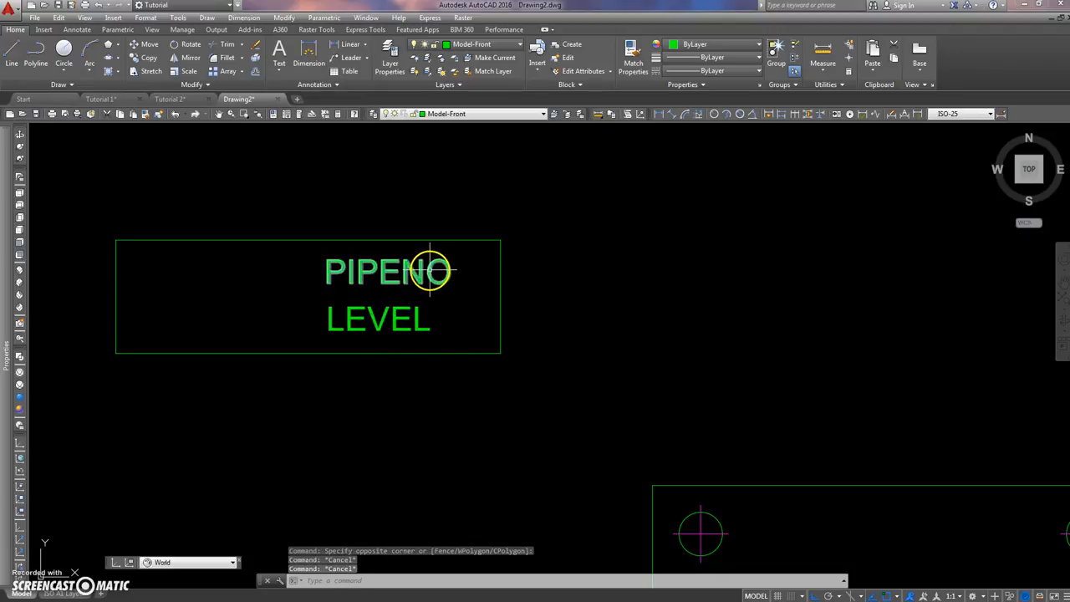
# - Change the tag of the PIPENO attribute definition in the exploded block to GOOO
pyautogui.click(431, 270)
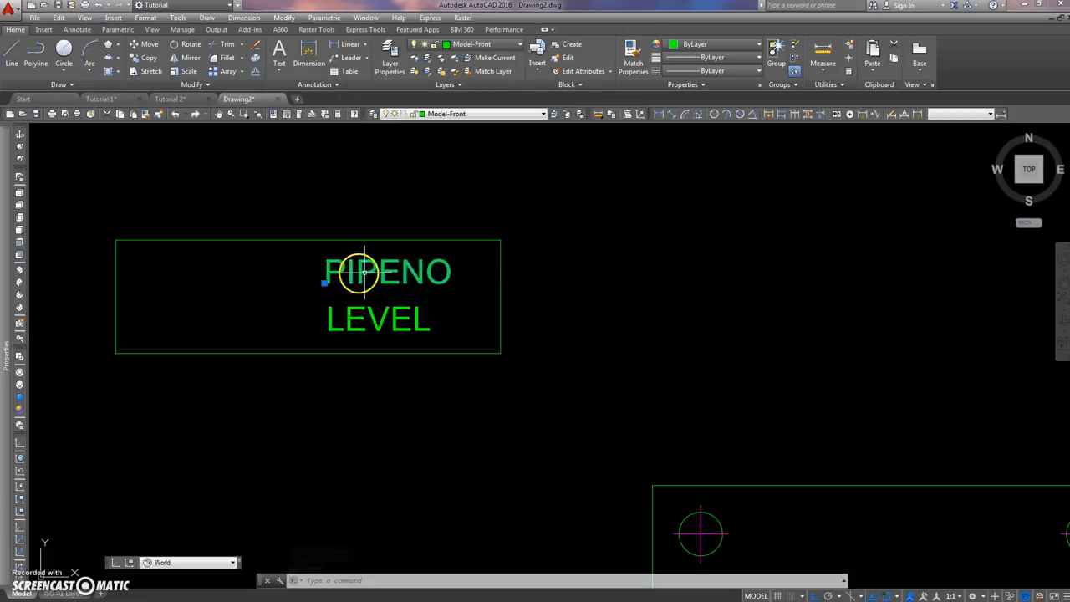
pyautogui.moveTo(3, 242)
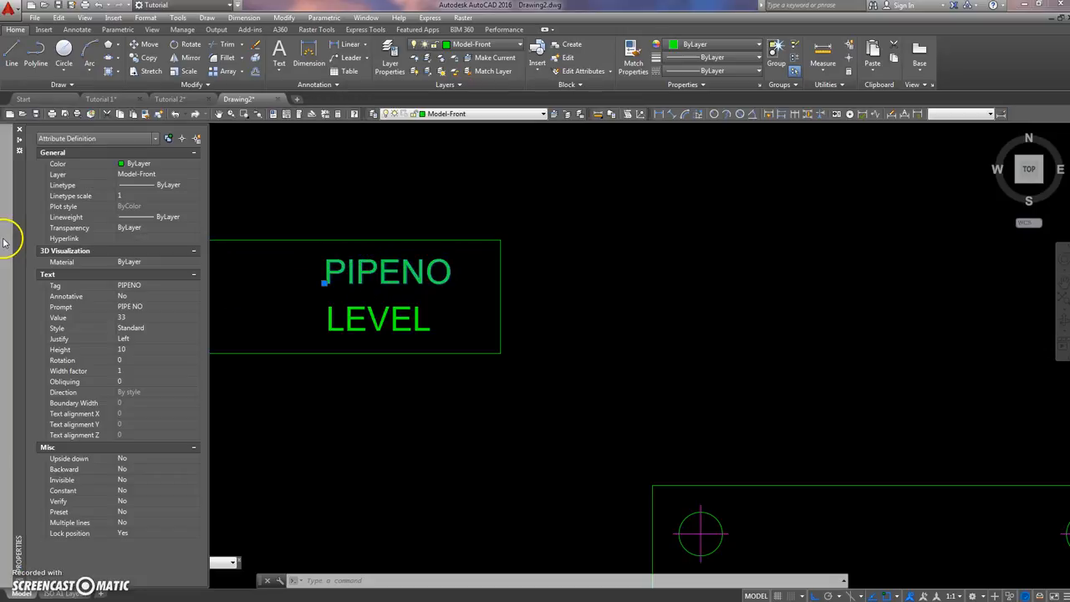
pyautogui.click(153, 286)
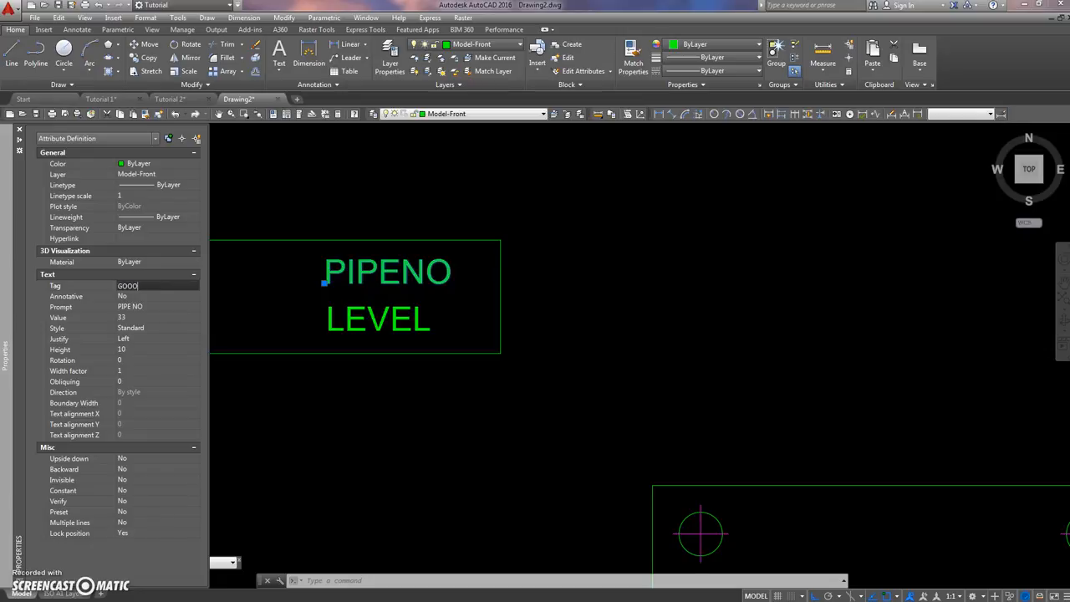
pyautogui.click(252, 379)
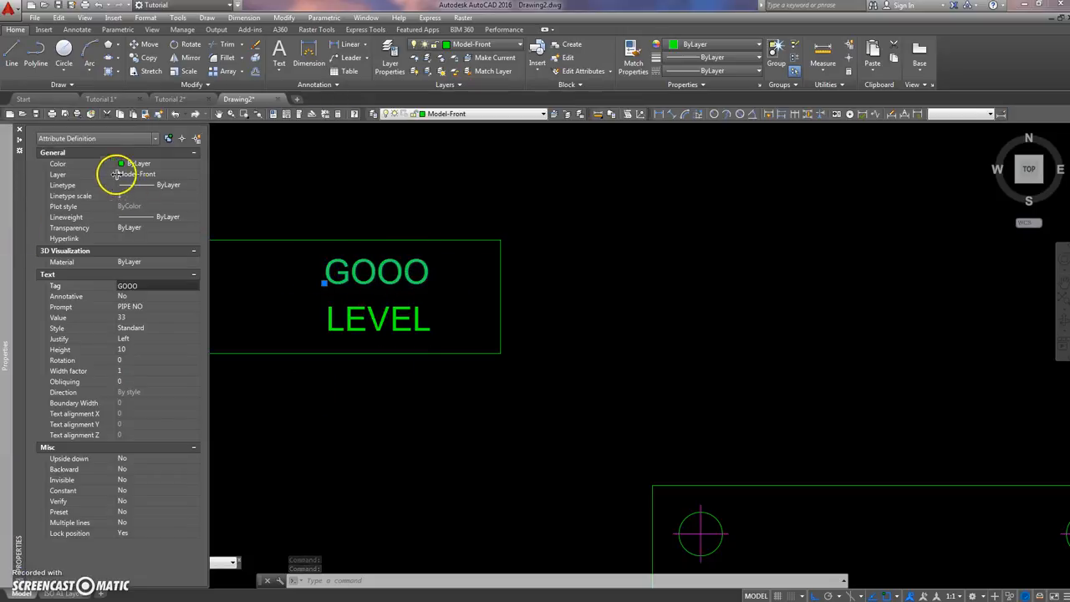
# - Delete both attribute texts, GOOO and LEVEL, from inside the exploded tag's rectangle
pyautogui.moveTo(280, 207); pyautogui.dragTo(371, 171)
pyautogui.click(292, 390)
pyautogui.click(527, 169)
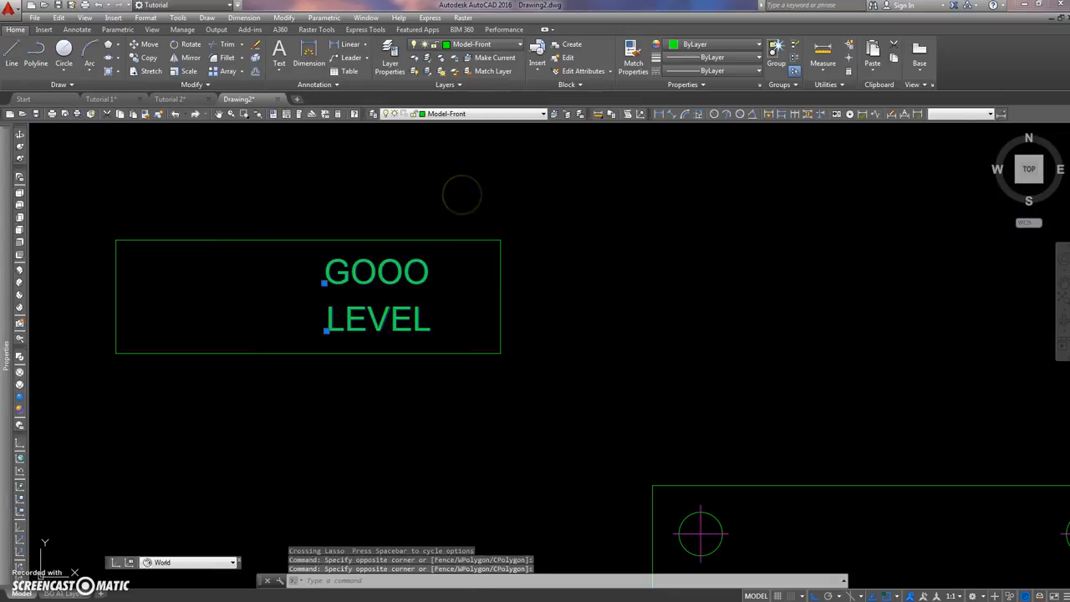
pyautogui.press('Delete')
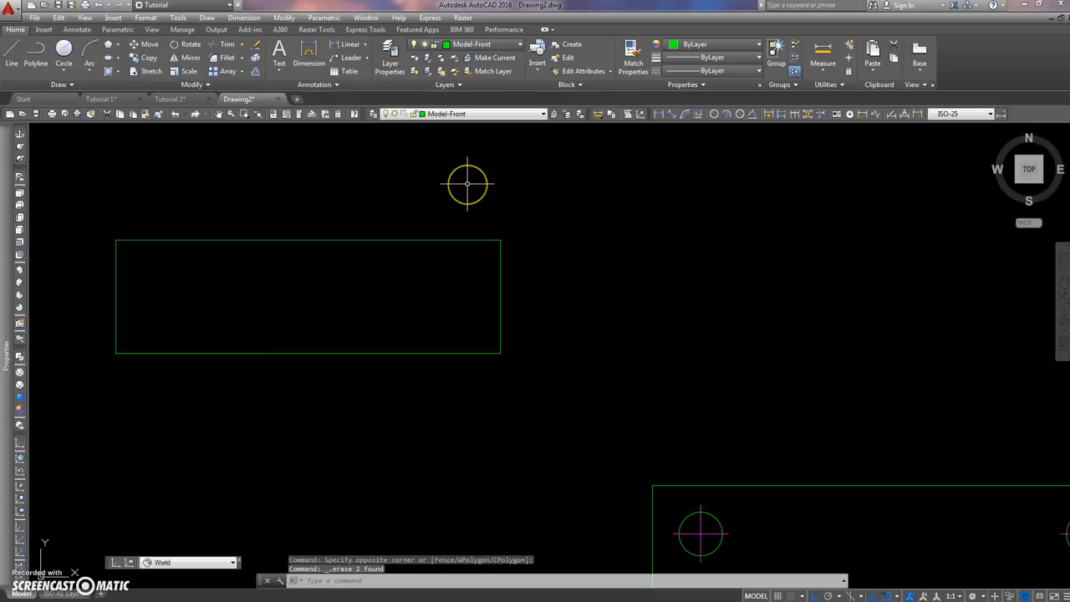
# - Add the single-line text WELL inside the upper part of the empty tag rectangle, with height 10 and rotation 0
pyautogui.write('TEXT')
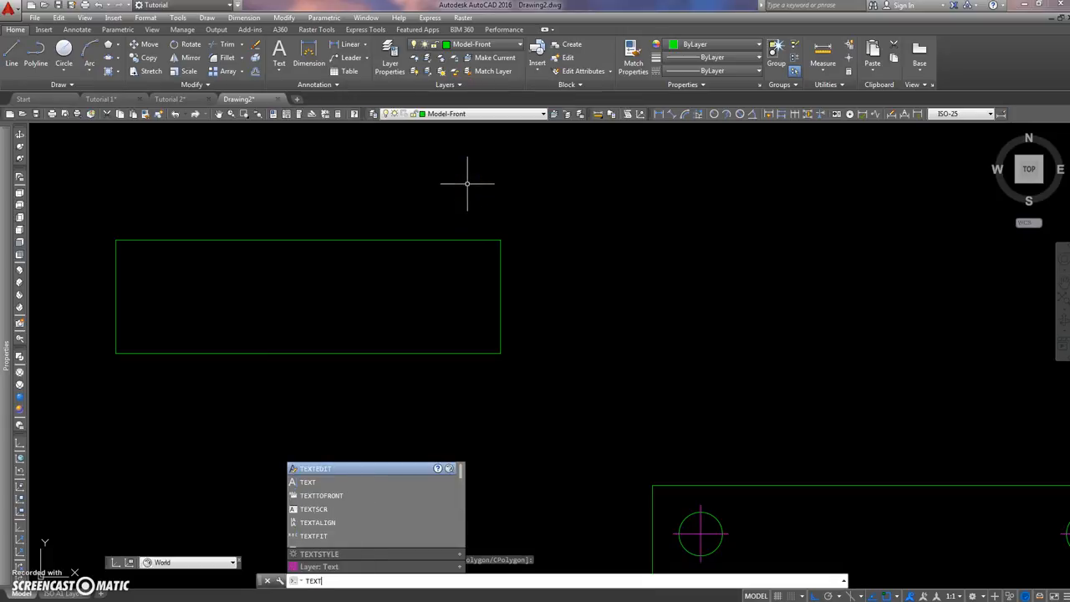
pyautogui.press('Return')
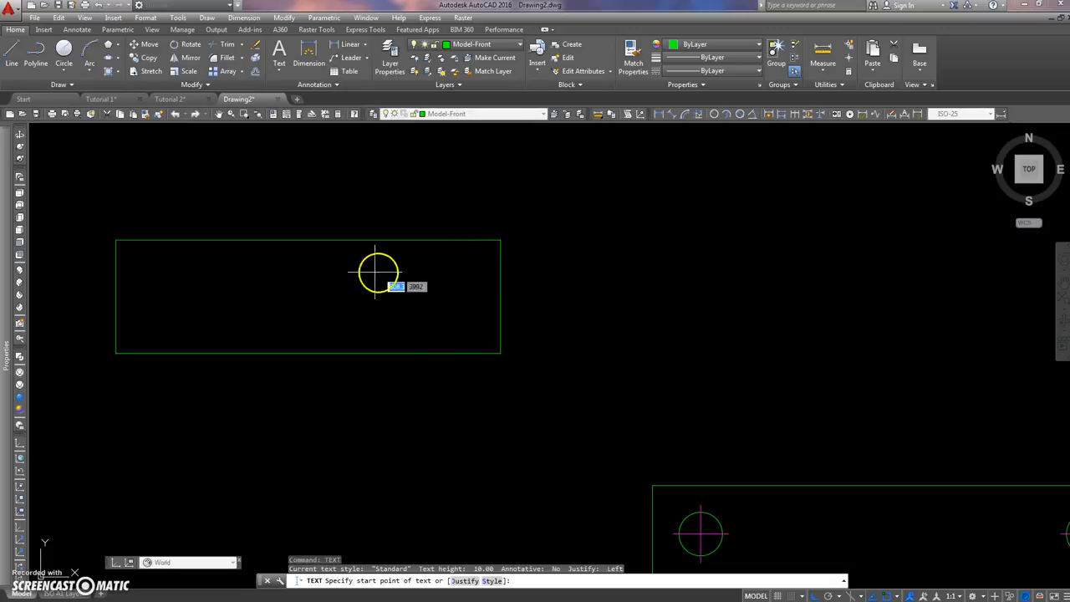
pyautogui.click(328, 276)
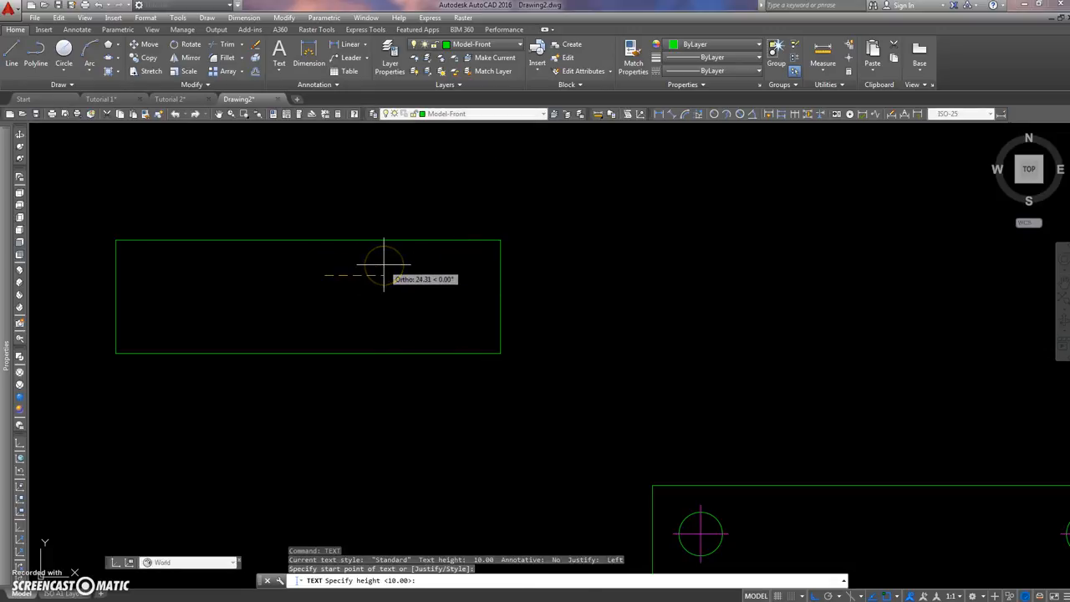
pyautogui.press('Return')
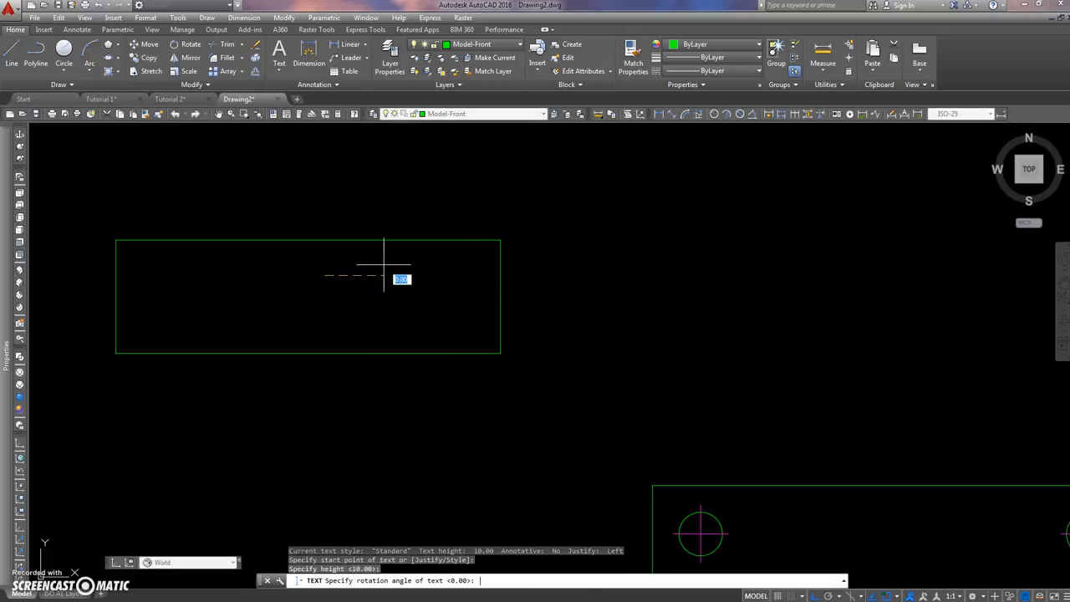
pyautogui.press('Return')
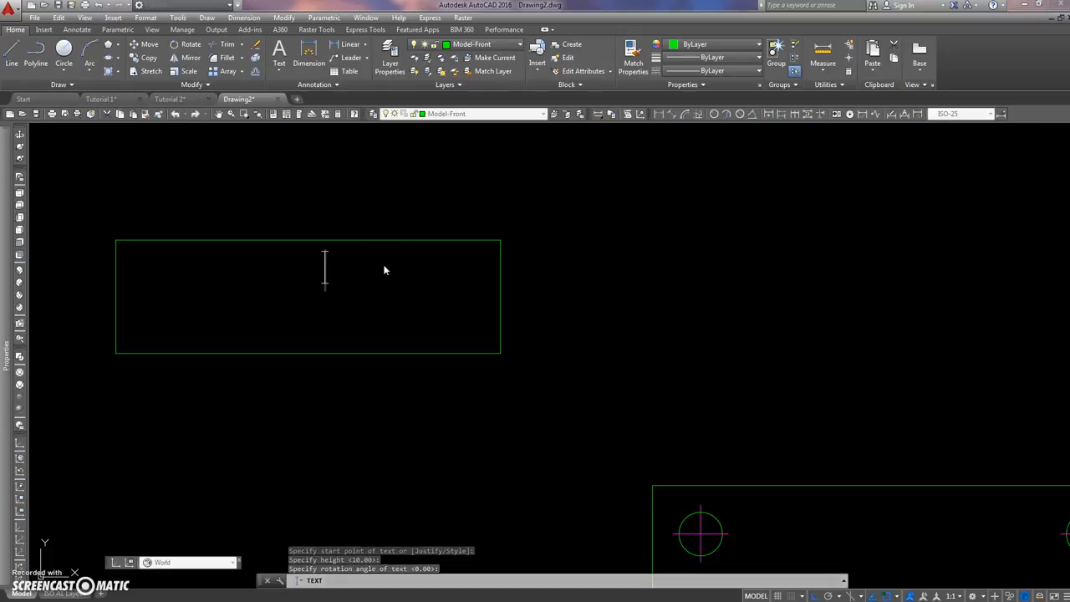
pyautogui.write('WELL')
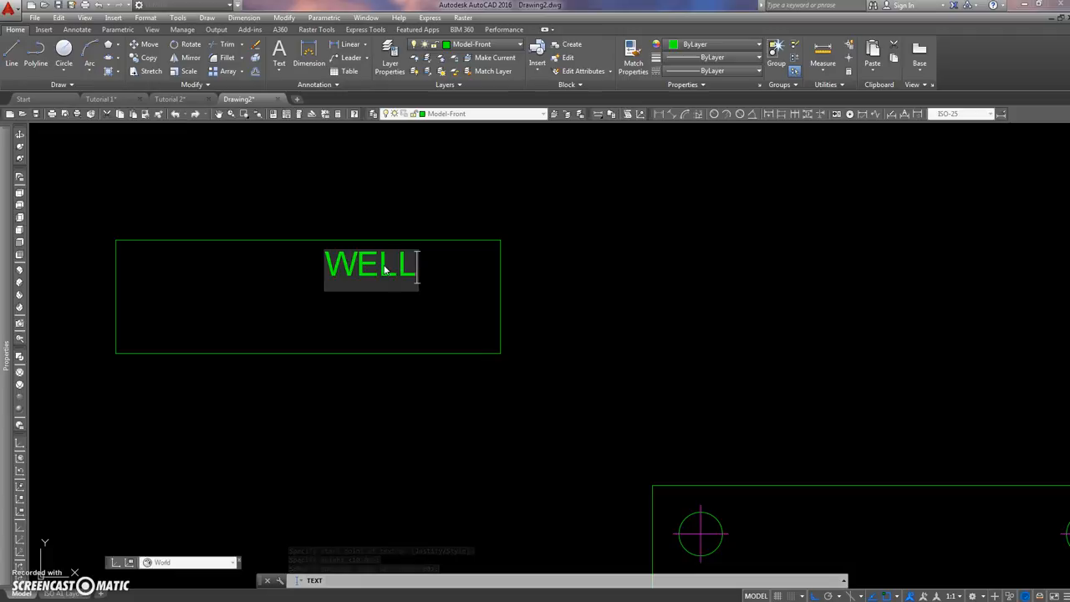
pyautogui.press('Return')
pyautogui.press('Return')
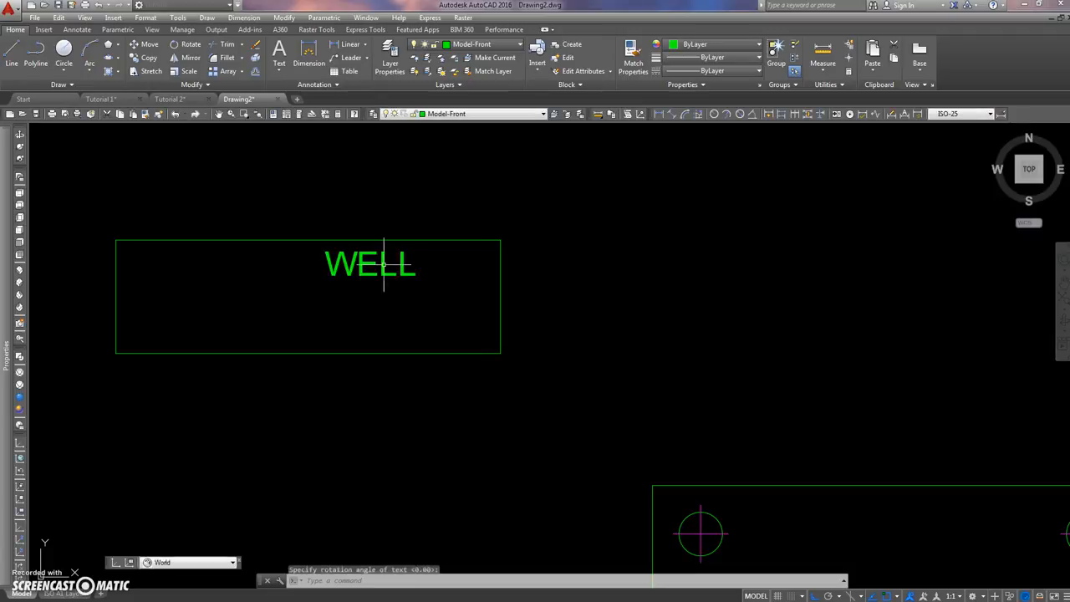
pyautogui.click(428, 259)
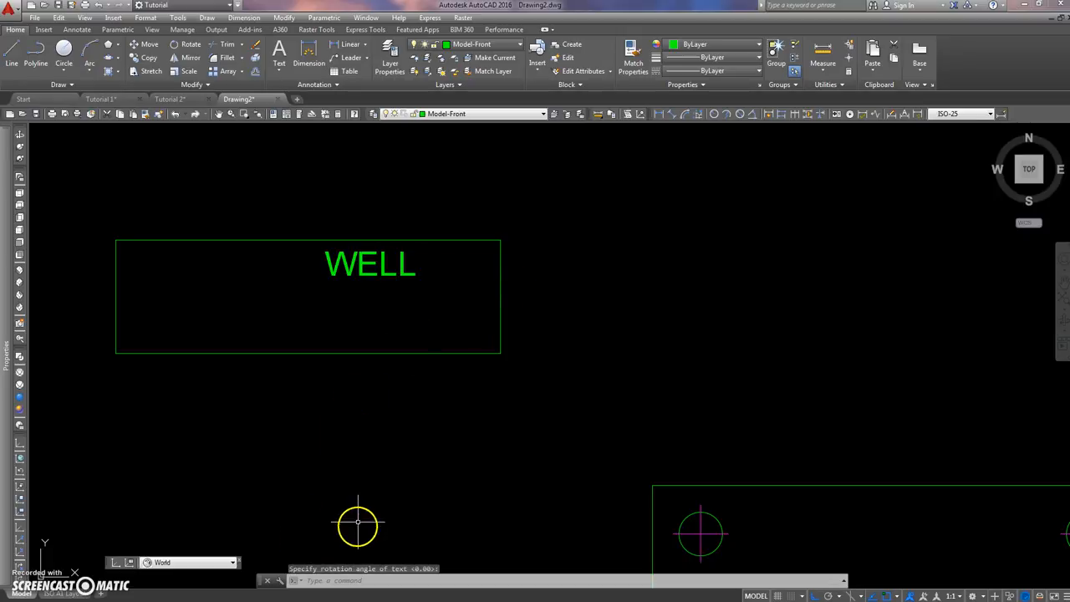
# - Create a multiline text box beside the tag rectangle containing the three lines ASDKLFJAL, ASDJLJK and ASDLFJL
pyautogui.write('TA')
pyautogui.click(368, 469)
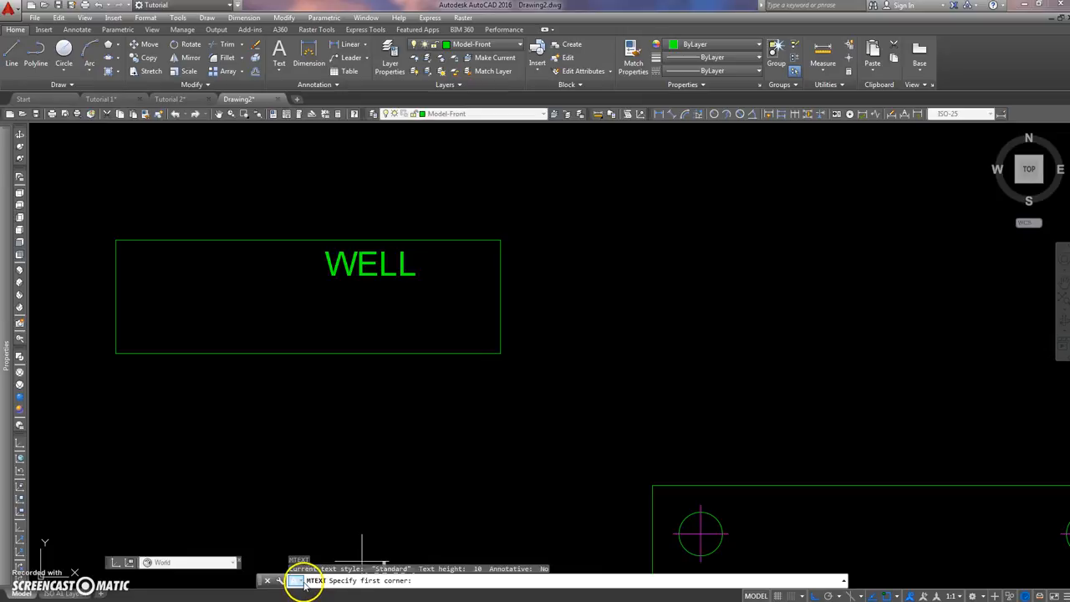
pyautogui.click(541, 235)
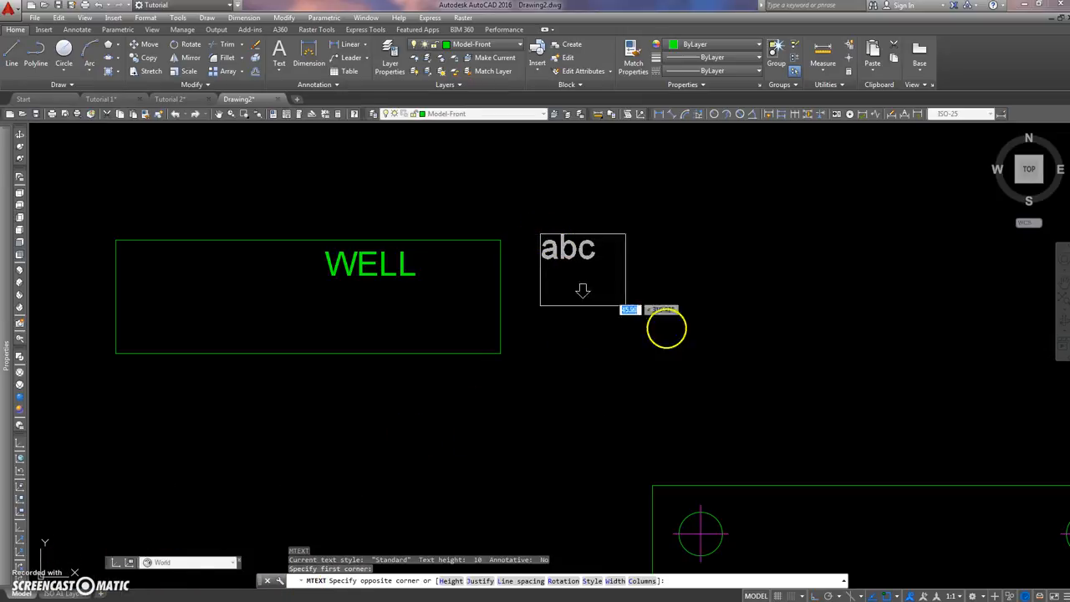
pyautogui.click(900, 416)
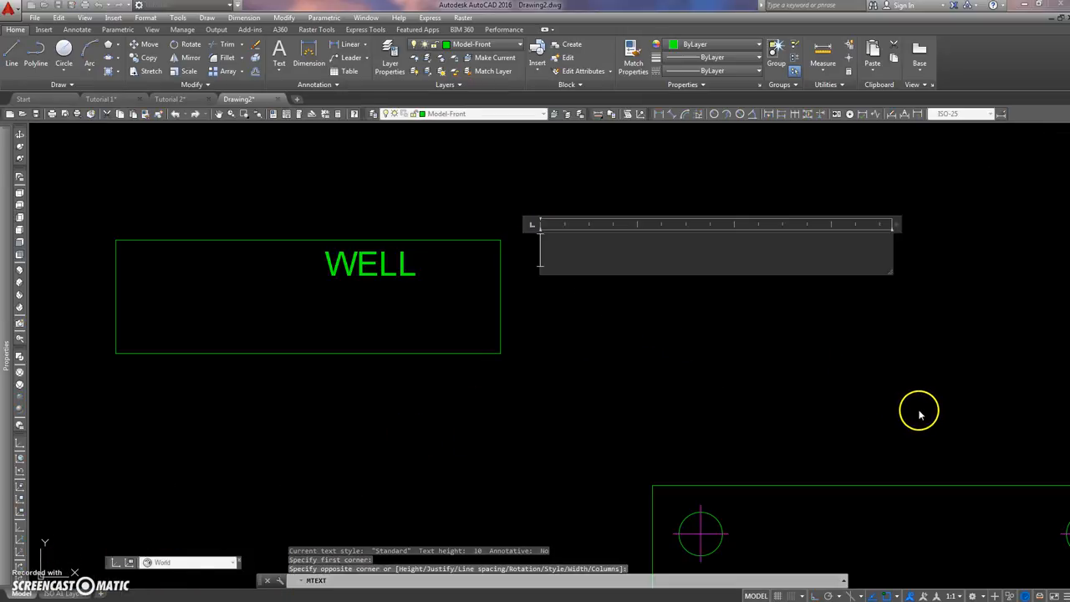
pyautogui.write('ASDKLFJAL')
pyautogui.press('Return')
pyautogui.write('ASDJLJK')
pyautogui.press('Return')
pyautogui.write('ASDLFJL')
# - Centre all three lines of the multiline text and finish editing it
pyautogui.moveTo(903, 401); pyautogui.dragTo(707, 336)
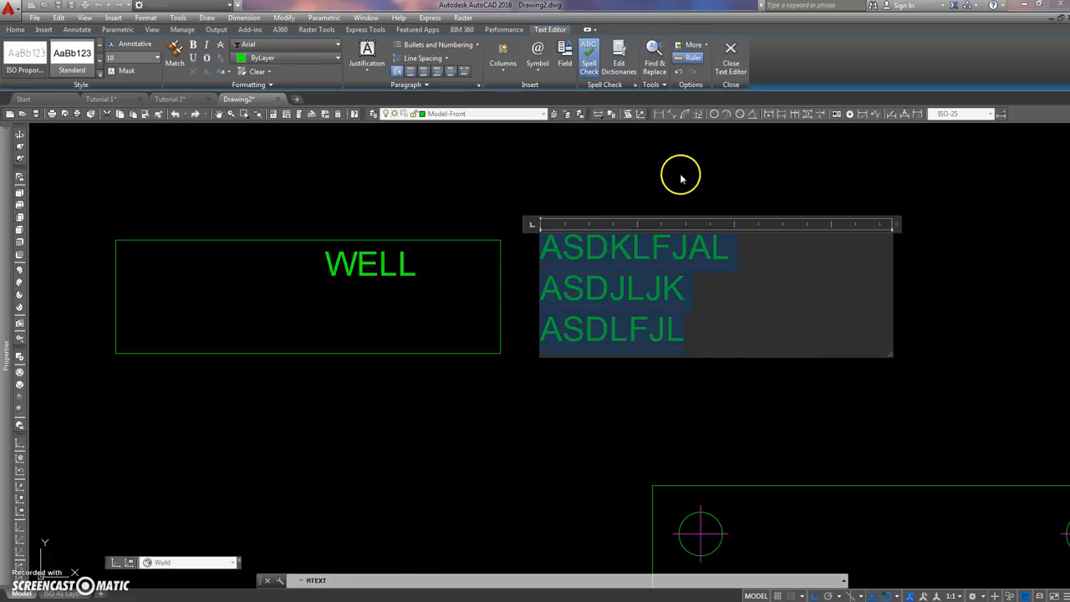
pyautogui.click(424, 72)
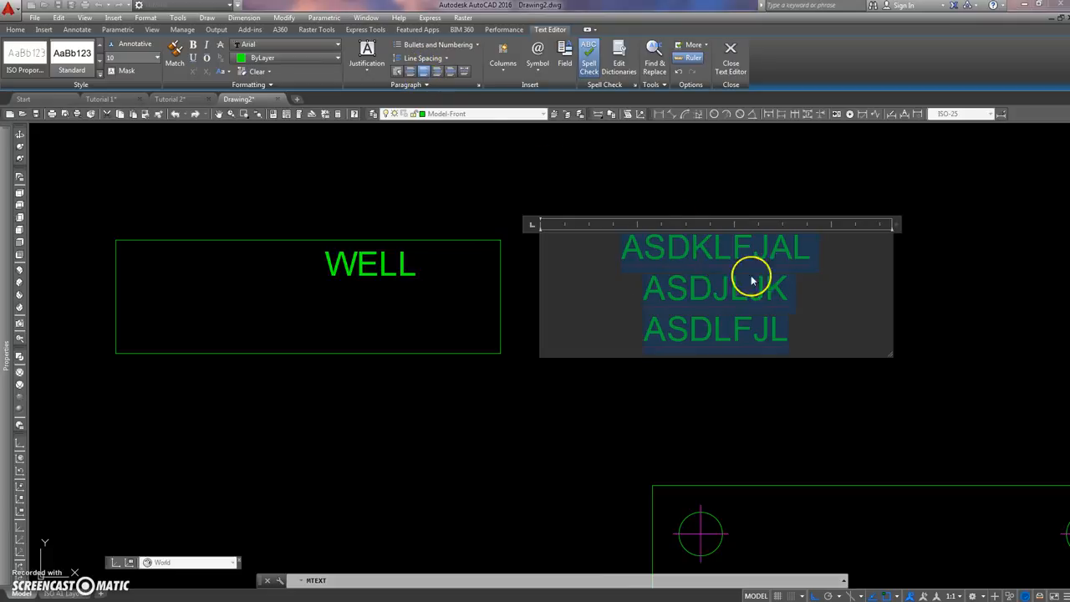
pyautogui.click(666, 163)
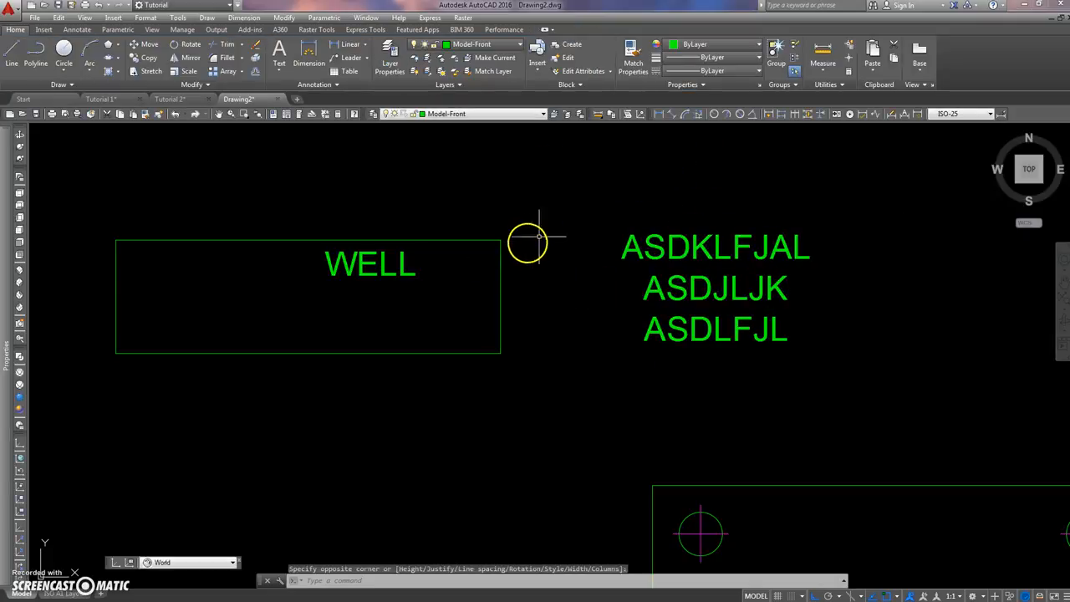
pyautogui.scroll(-5, 518, 256)
pyautogui.moveTo(519, 256); pyautogui.dragTo(508, 231, button='middle')
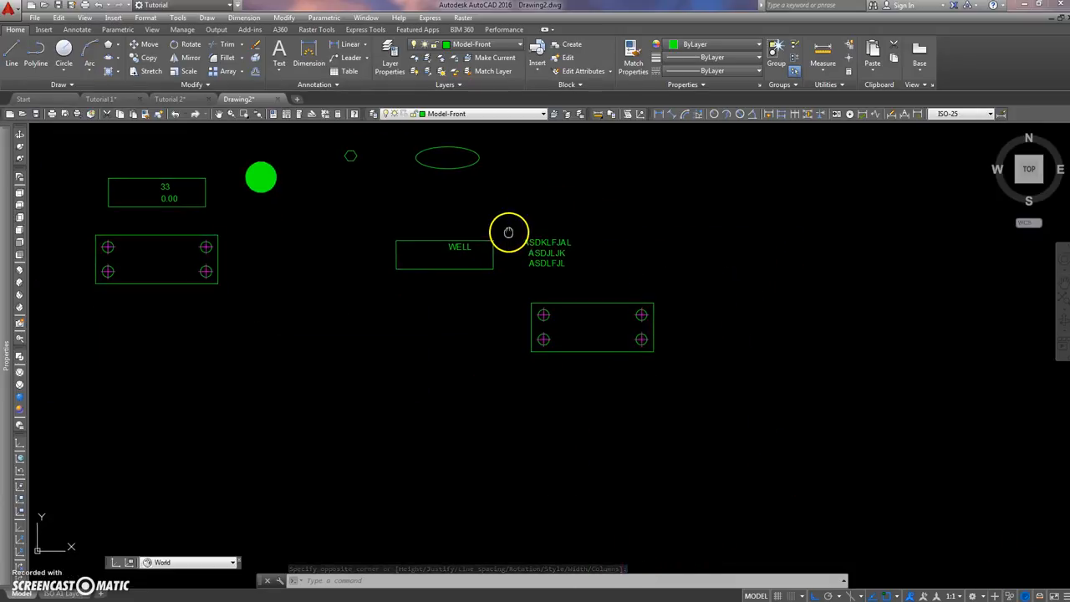
pyautogui.scroll(3, 496, 236)
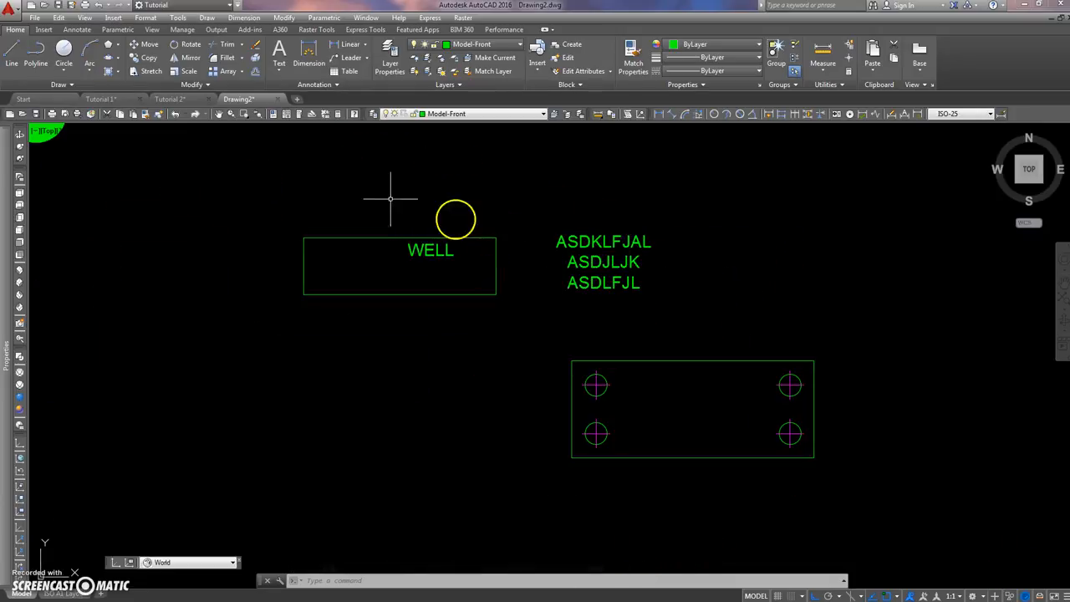
pyautogui.click(147, 71)
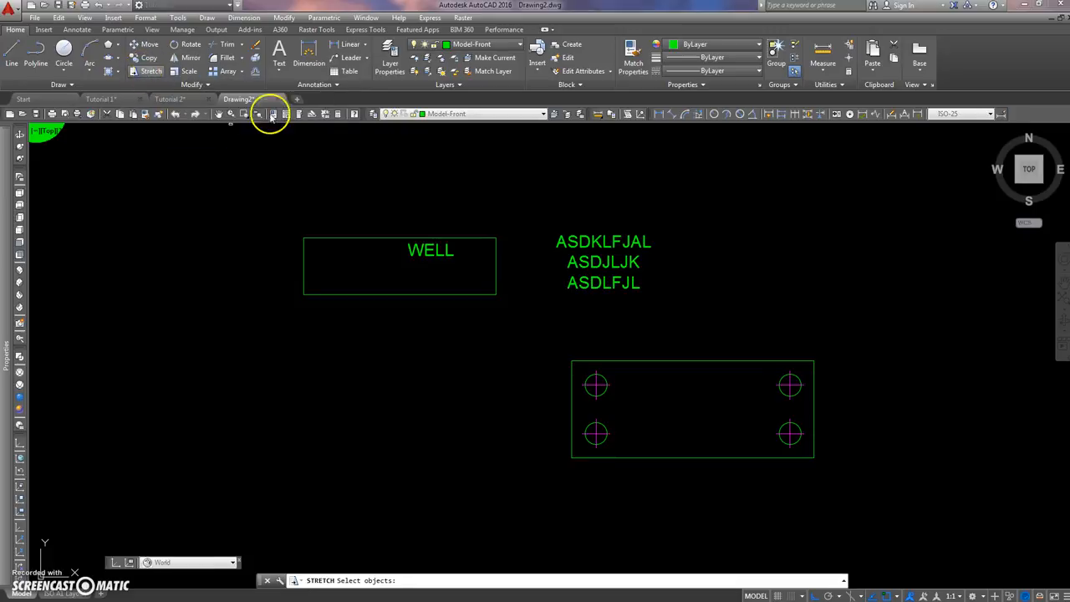
pyautogui.click(518, 209)
pyautogui.click(473, 343)
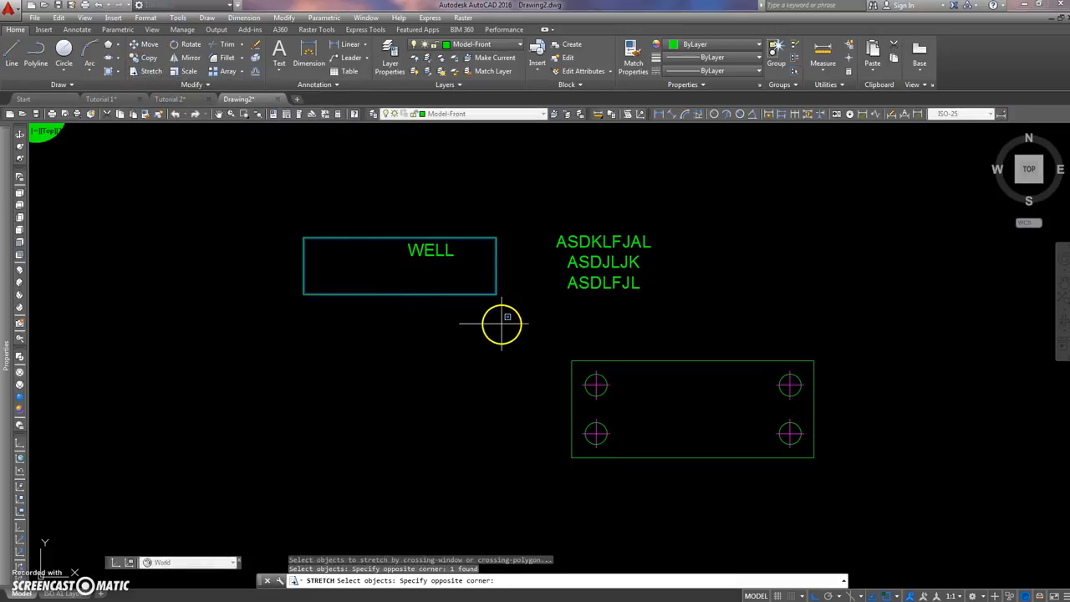
pyautogui.press('Return')
pyautogui.click(451, 316)
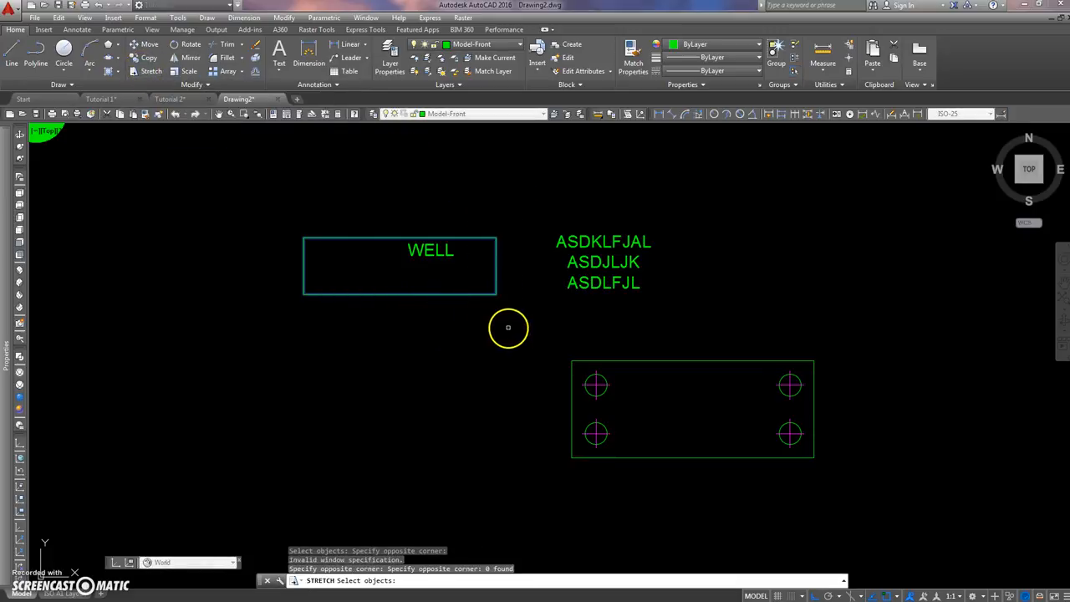
pyautogui.press('Escape')
pyautogui.press('Escape')
pyautogui.click(516, 256)
pyautogui.click(480, 267)
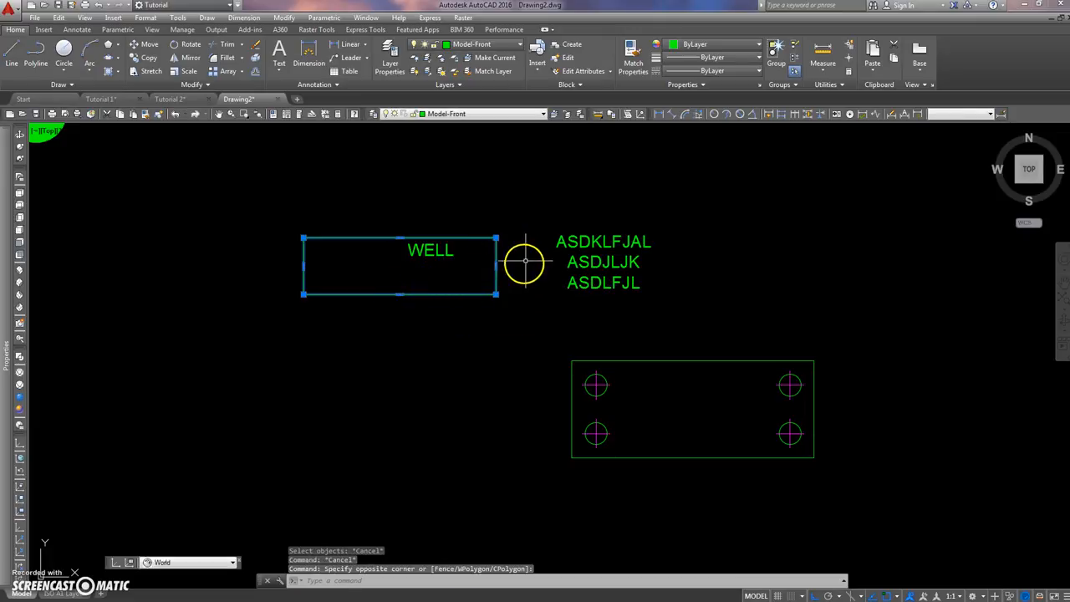
pyautogui.press('Escape')
# - Stretch the right end of the rectangle around WELL horizontally outward, almost up to the multiline text
pyautogui.click(145, 70)
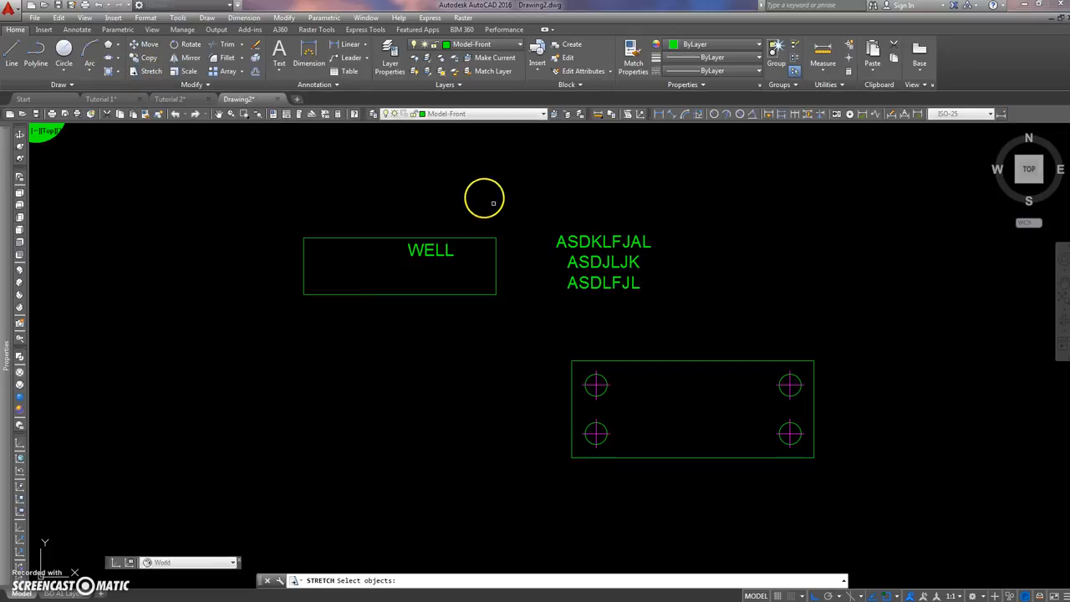
pyautogui.click(518, 204)
pyautogui.click(462, 336)
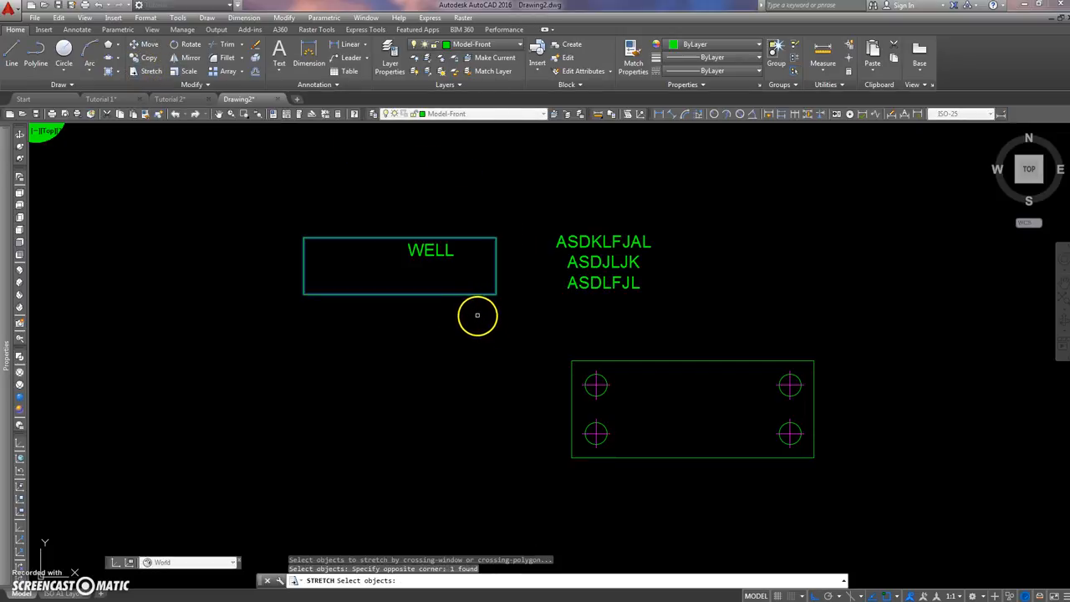
pyautogui.press('Return')
pyautogui.click(471, 318)
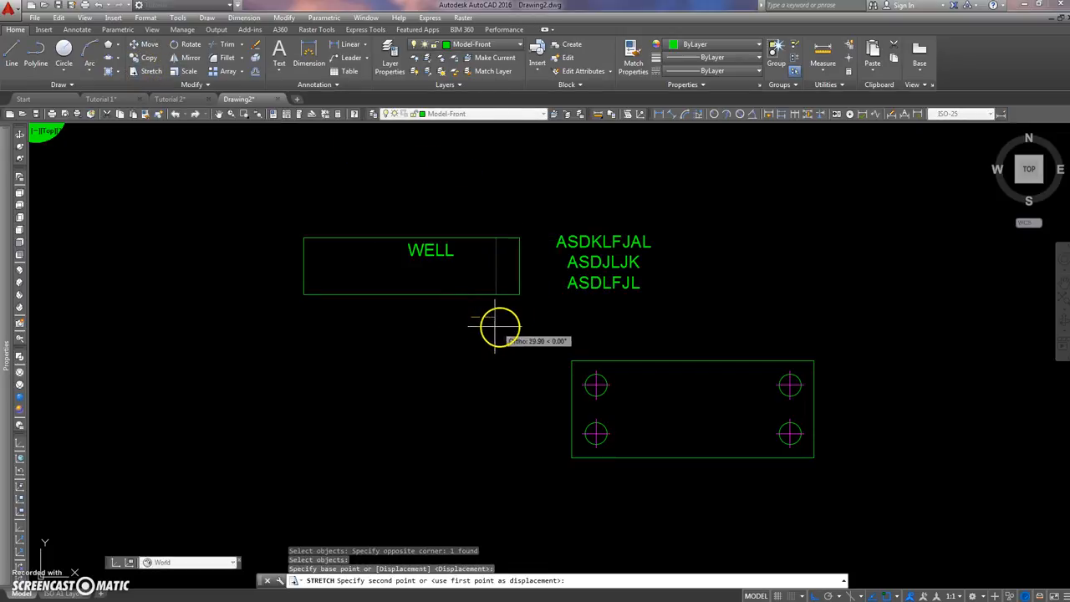
pyautogui.click(515, 323)
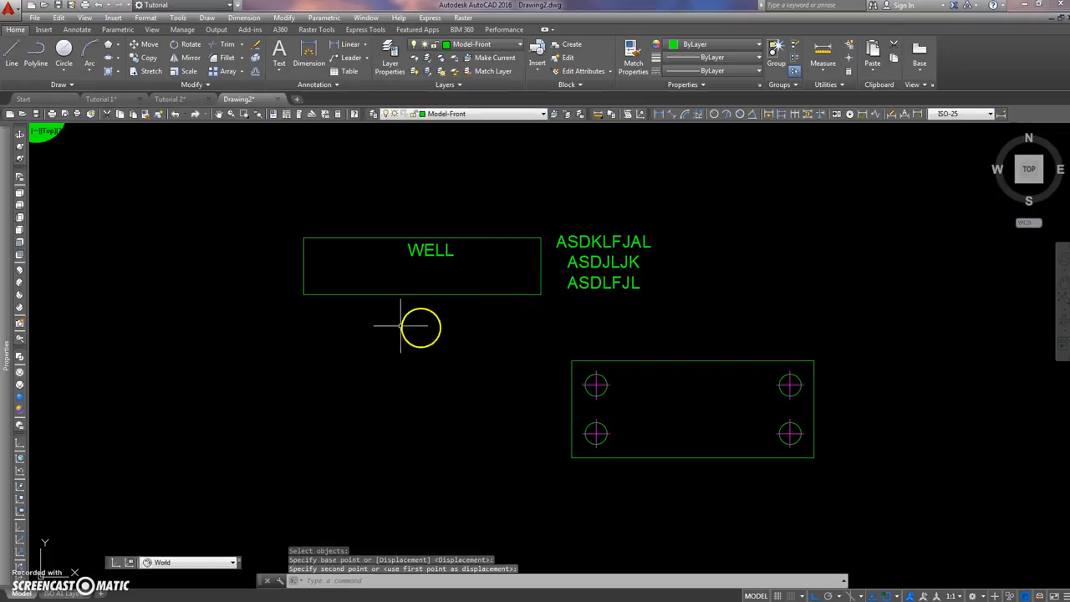
pyautogui.scroll(-3, 251, 230)
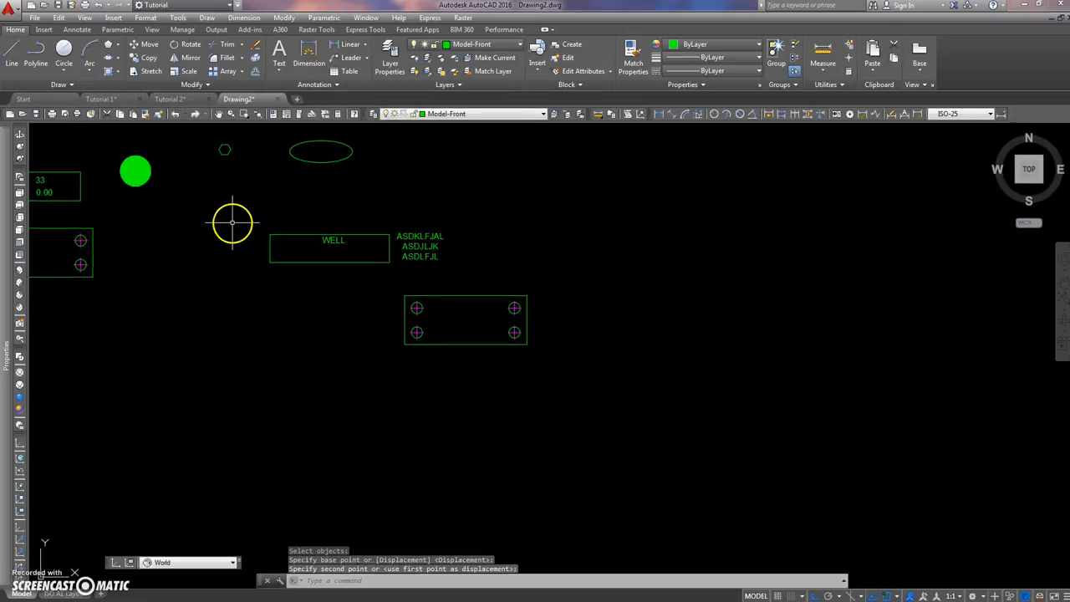